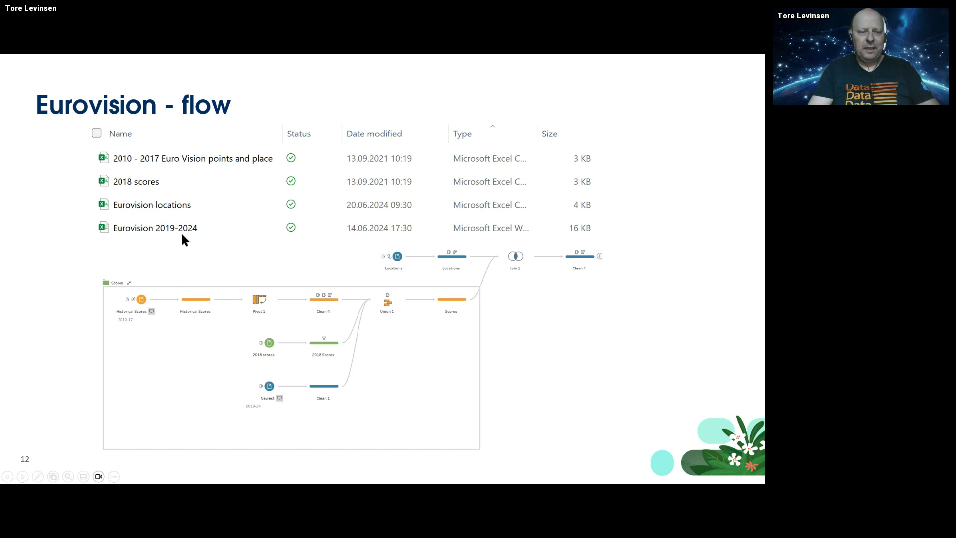
# Step: Leave the slideshow and switch to the Eurovision (Start) Prep TUG flow in Tableau Prep Builder
pyautogui.press('ctrl')
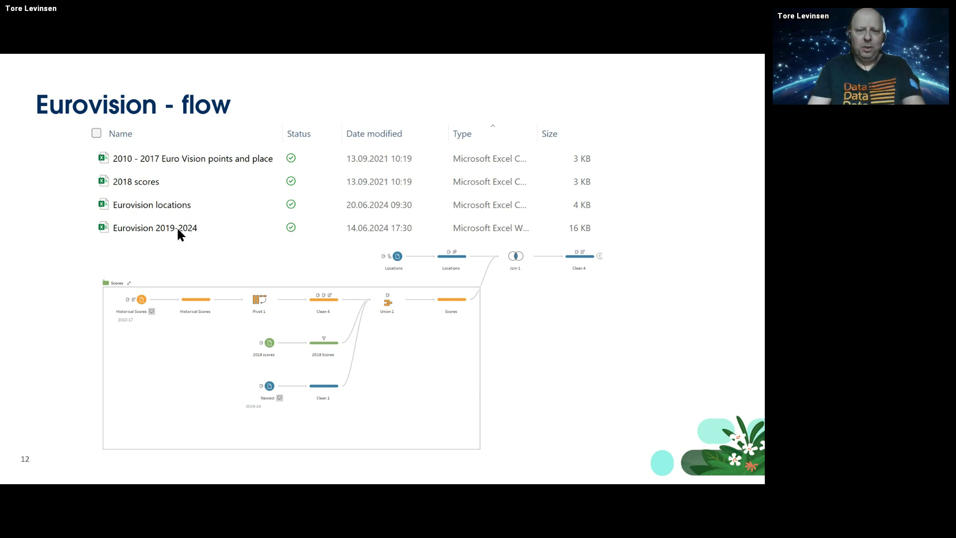
pyautogui.press('Escape')
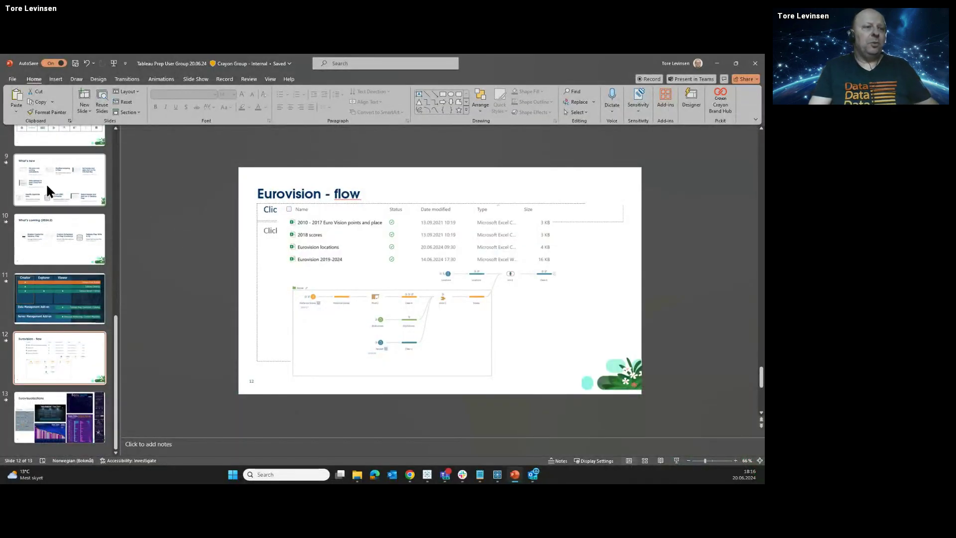
pyautogui.click(498, 474)
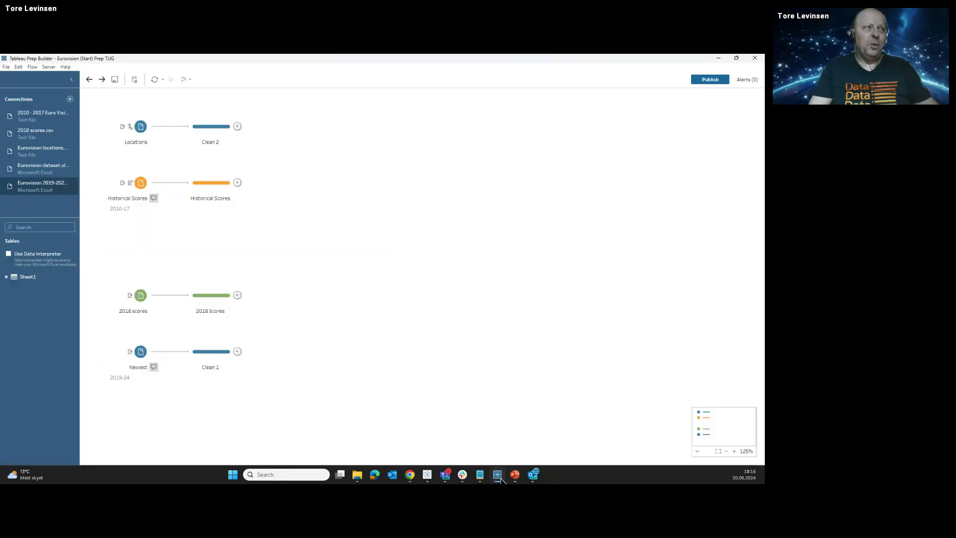
pyautogui.moveTo(278, 109); pyautogui.dragTo(113, 424)
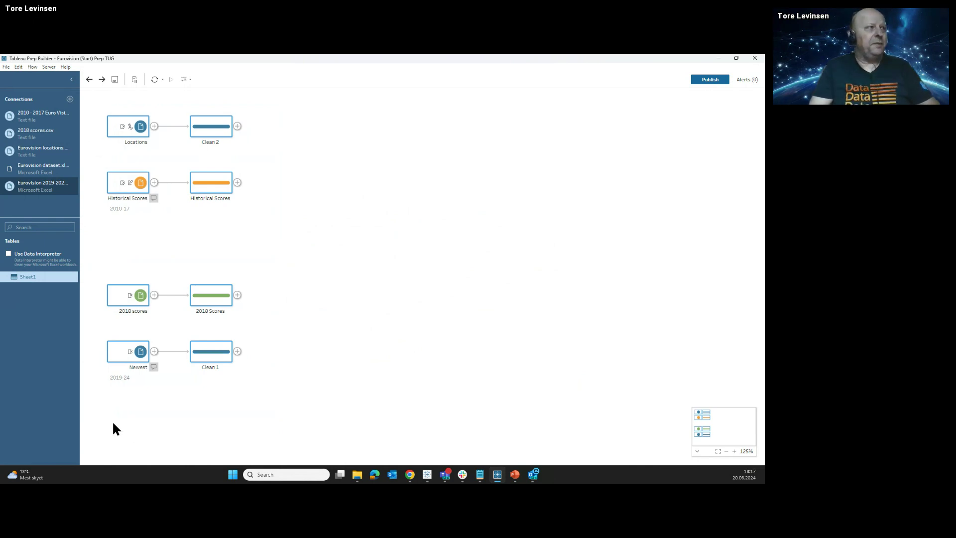
pyautogui.click(322, 232)
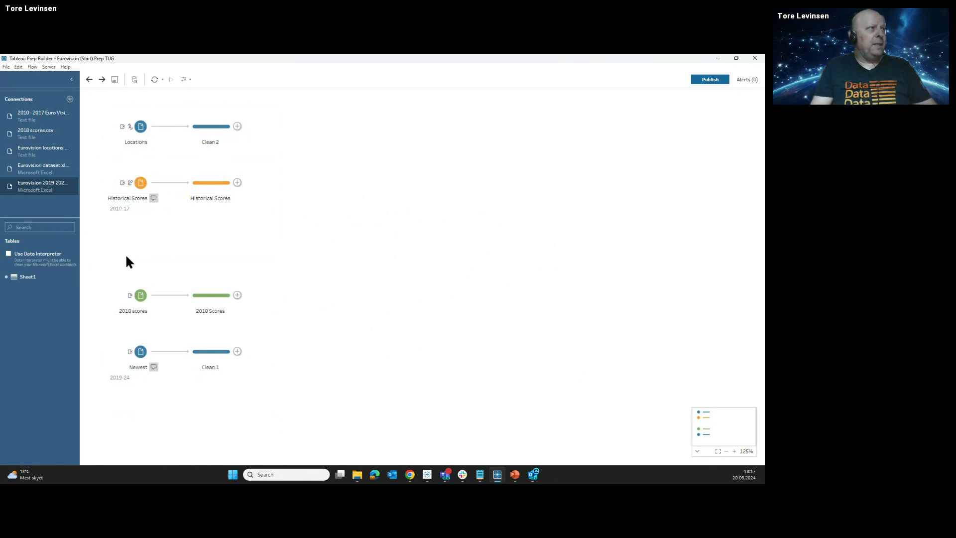
# Step: Add the Eurovision 1957-2009 workbook from the Eurovision folder as a new flow input and attach a cleaning step to it
pyautogui.click(357, 474)
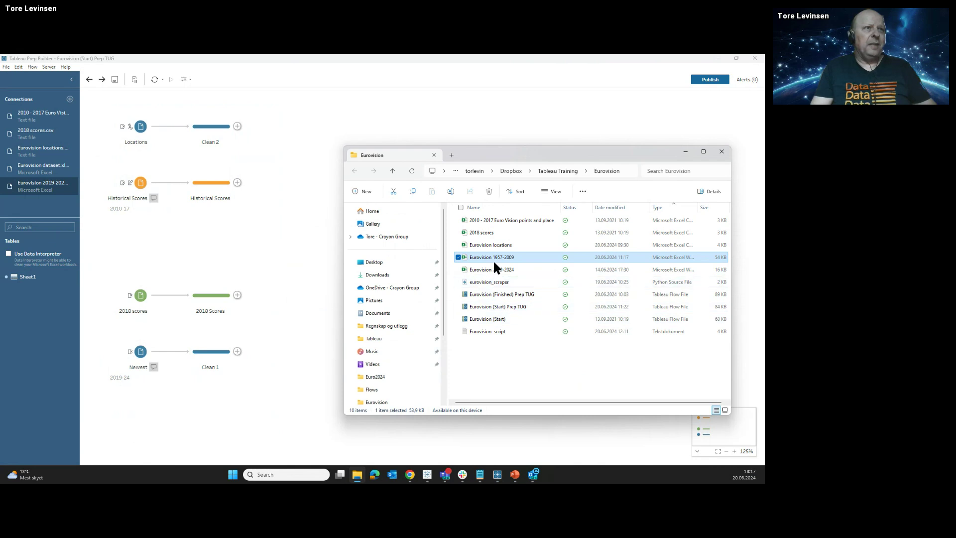
pyautogui.click(493, 262)
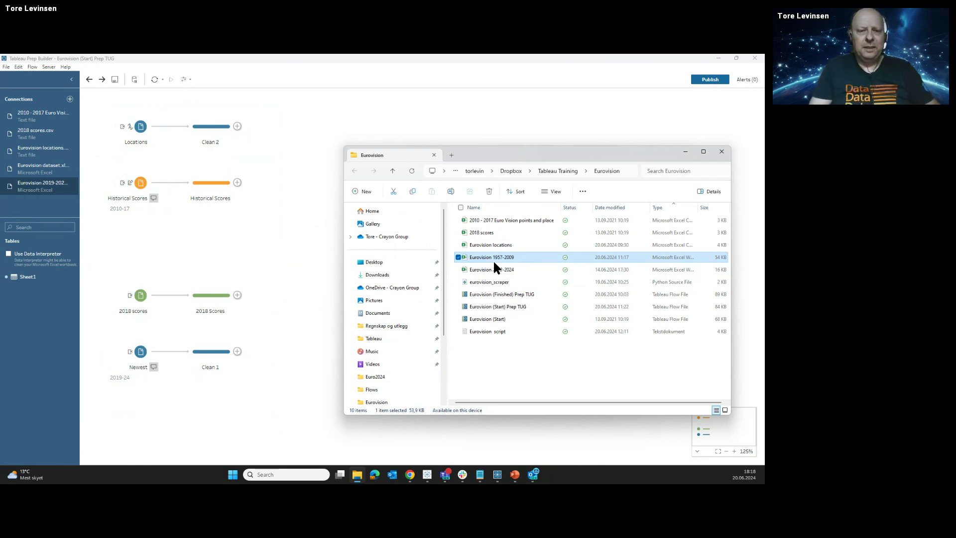
pyautogui.moveTo(492, 259); pyautogui.dragTo(159, 234)
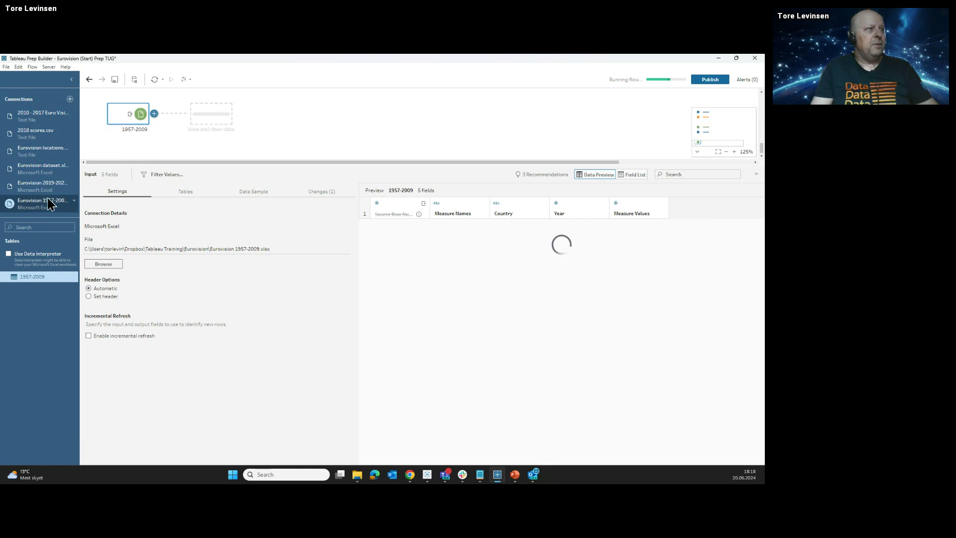
pyautogui.click(185, 191)
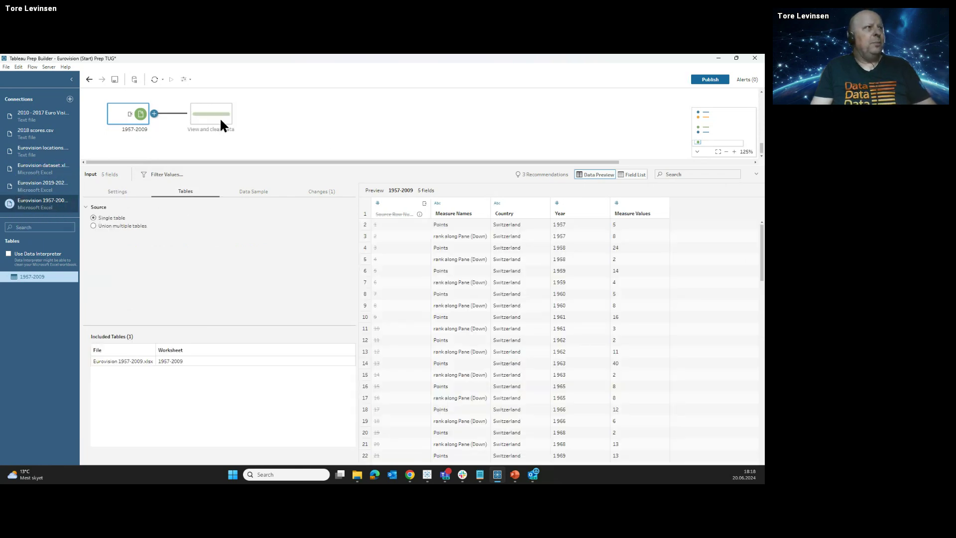
pyautogui.click(219, 117)
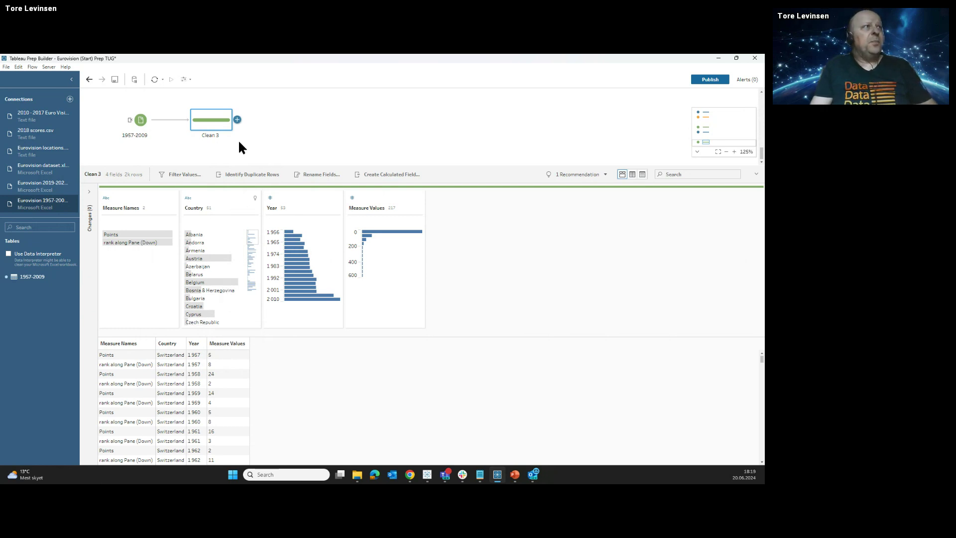
# Step: Add a rows-to-columns pivot after Clean 3, pivoting Measure Names and aggregating Measure Values for the new columns
pyautogui.click(238, 120)
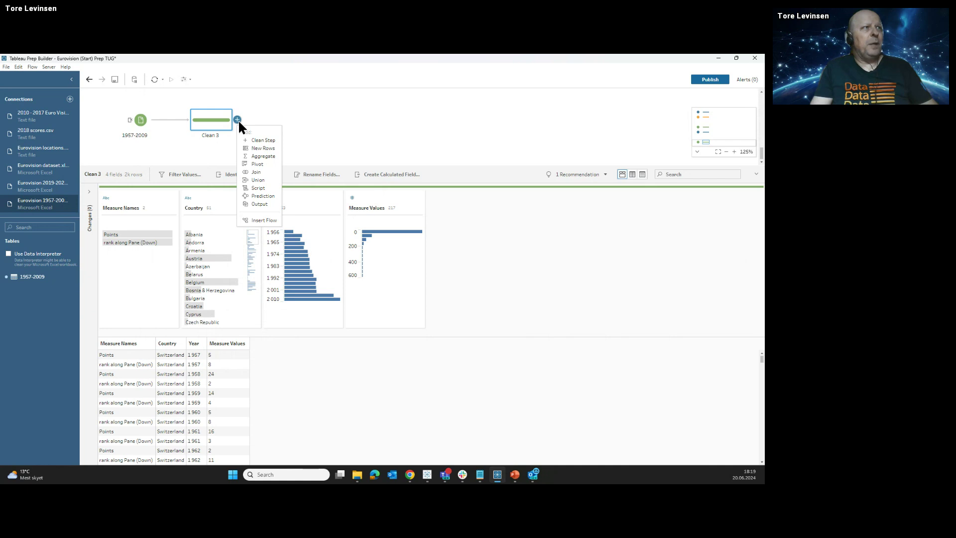
pyautogui.click(268, 164)
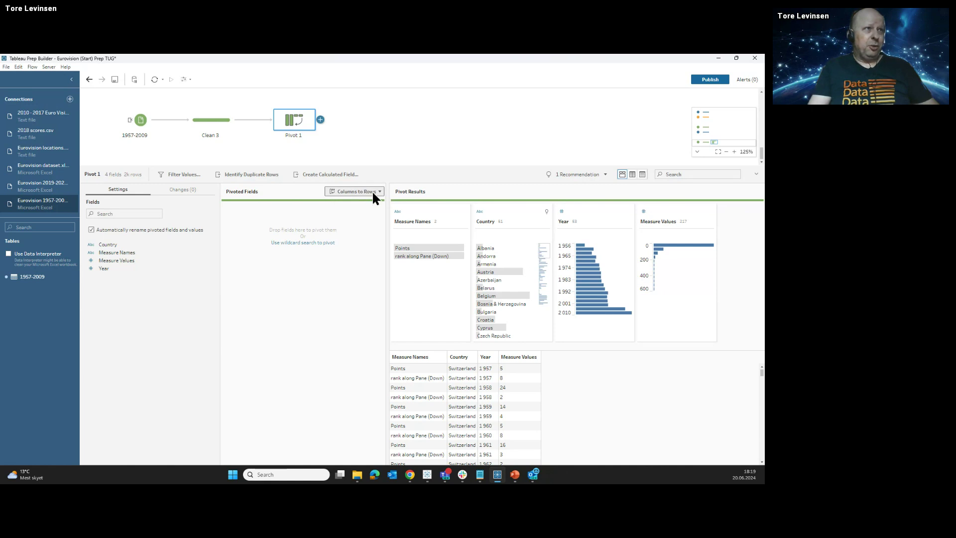
pyautogui.click(373, 191)
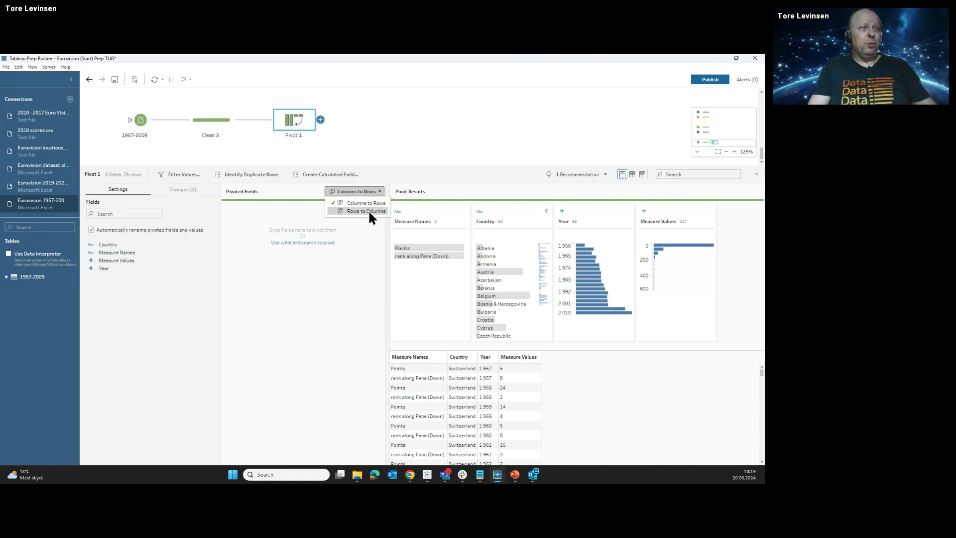
pyautogui.click(369, 211)
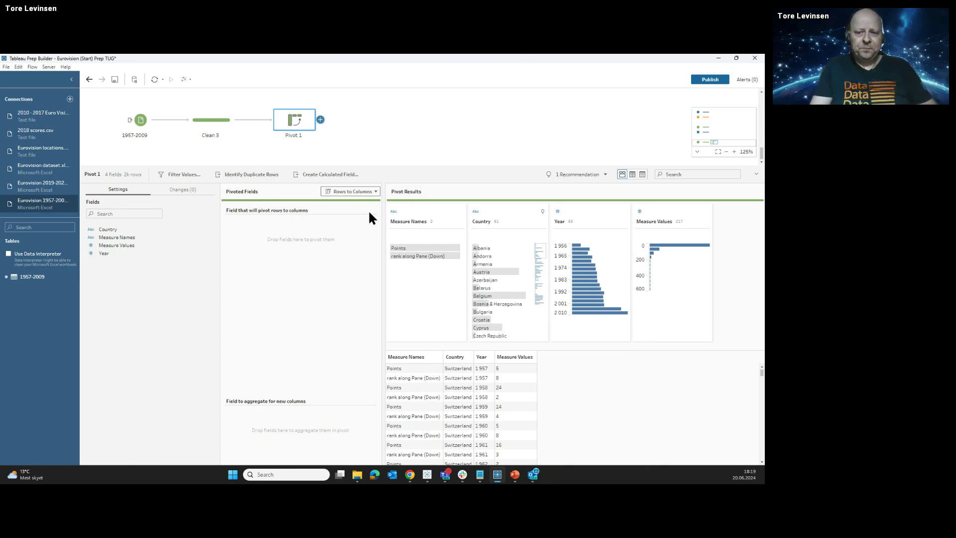
pyautogui.moveTo(120, 238); pyautogui.dragTo(279, 255)
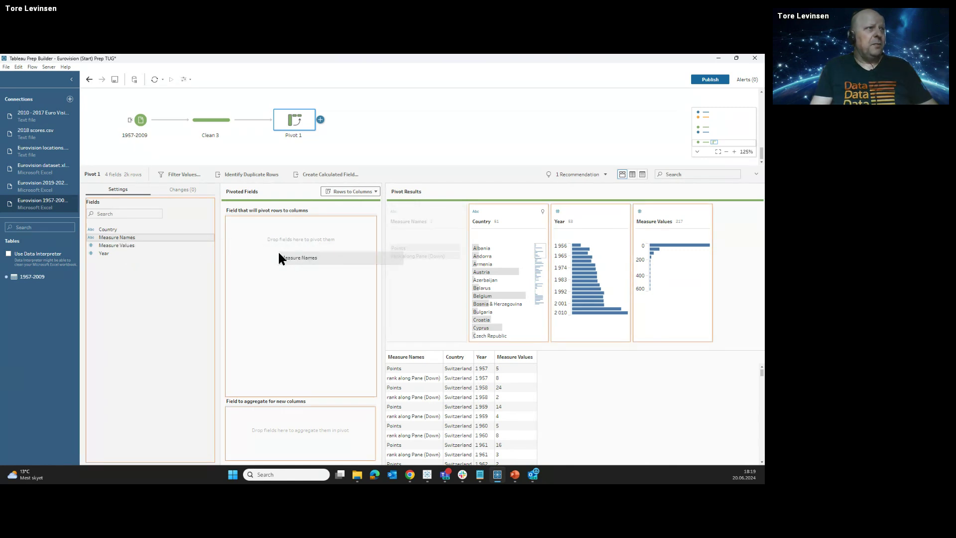
pyautogui.moveTo(278, 254); pyautogui.dragTo(278, 253)
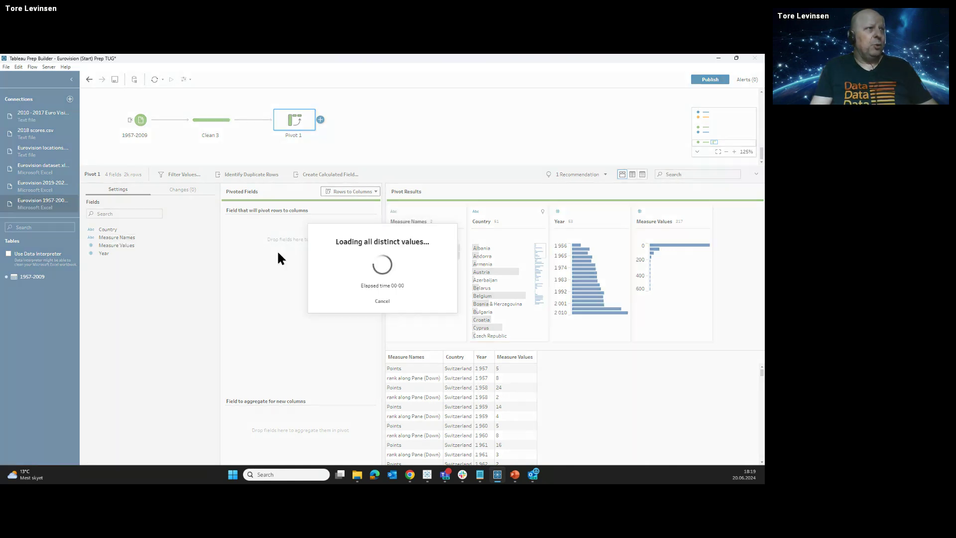
pyautogui.moveTo(131, 239); pyautogui.dragTo(277, 415)
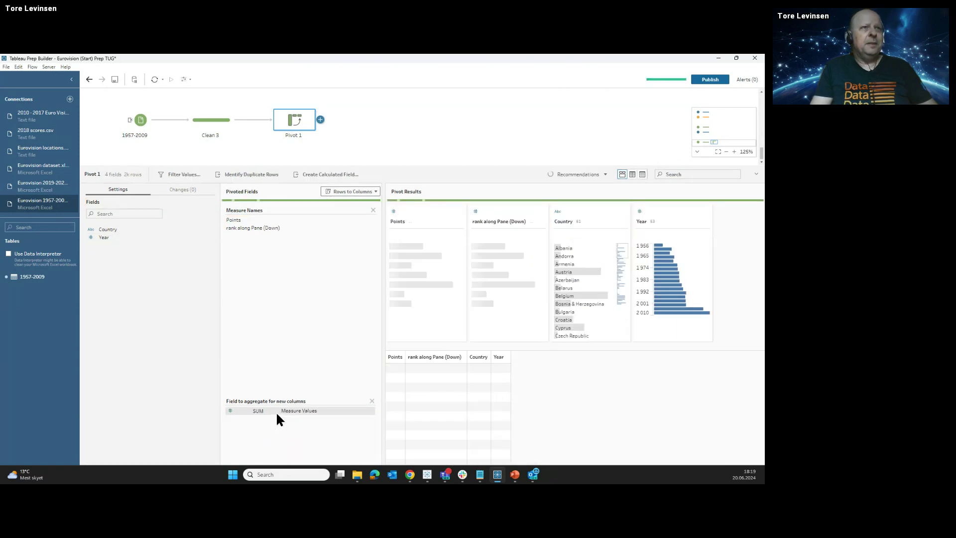
pyautogui.click(479, 364)
pyautogui.click(516, 361)
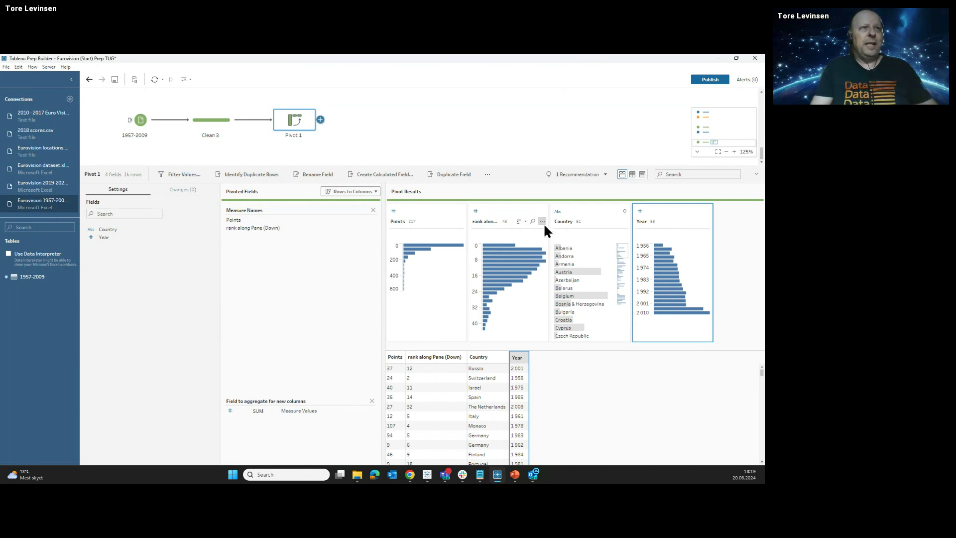
# Step: Rename the rank along Pane (Down) field in the pivot results to Rank
pyautogui.click(543, 221)
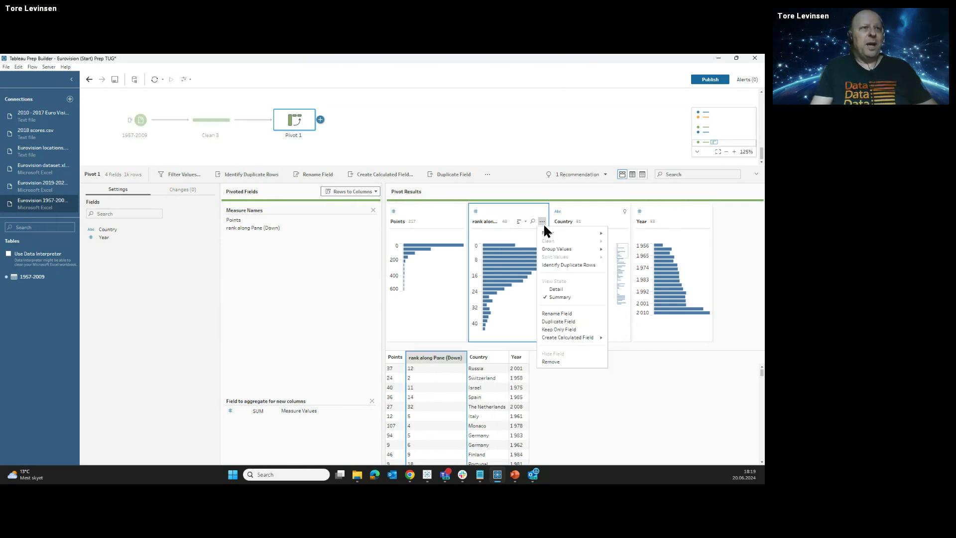
pyautogui.click(563, 314)
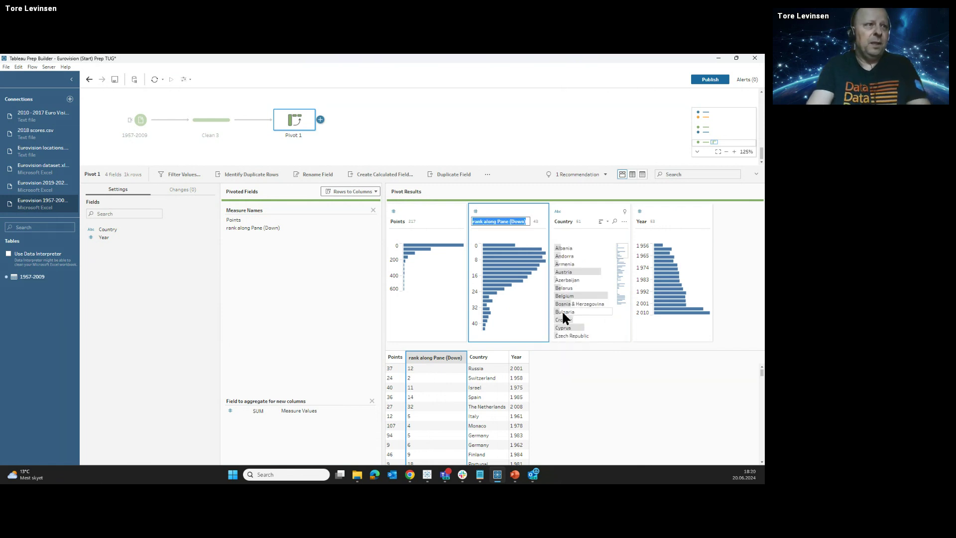
pyautogui.write('Rank')
pyautogui.press('Return')
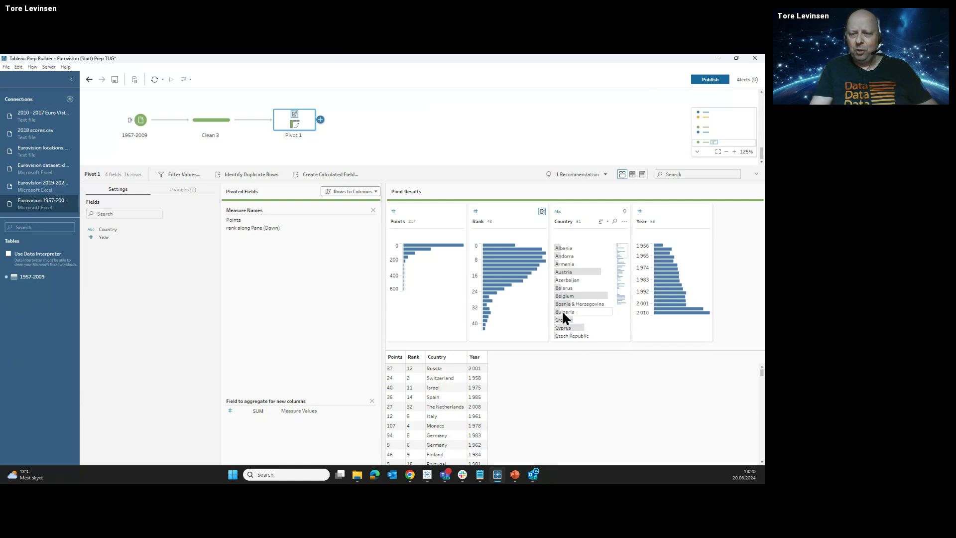
# Step: Try to add the Eurovision folder from Tableau Training to the flow as a connection, and undo the attempt
pyautogui.moveTo(357, 476)
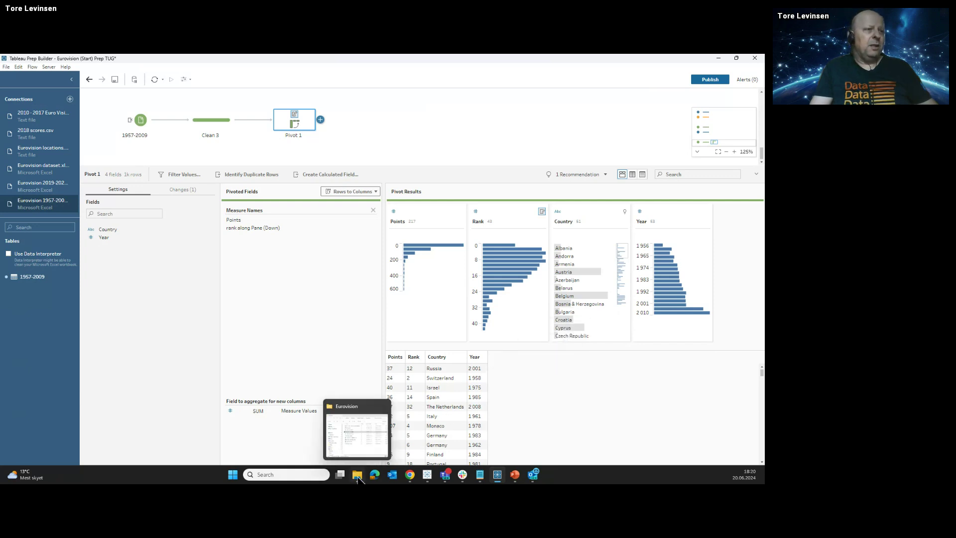
pyautogui.click(376, 449)
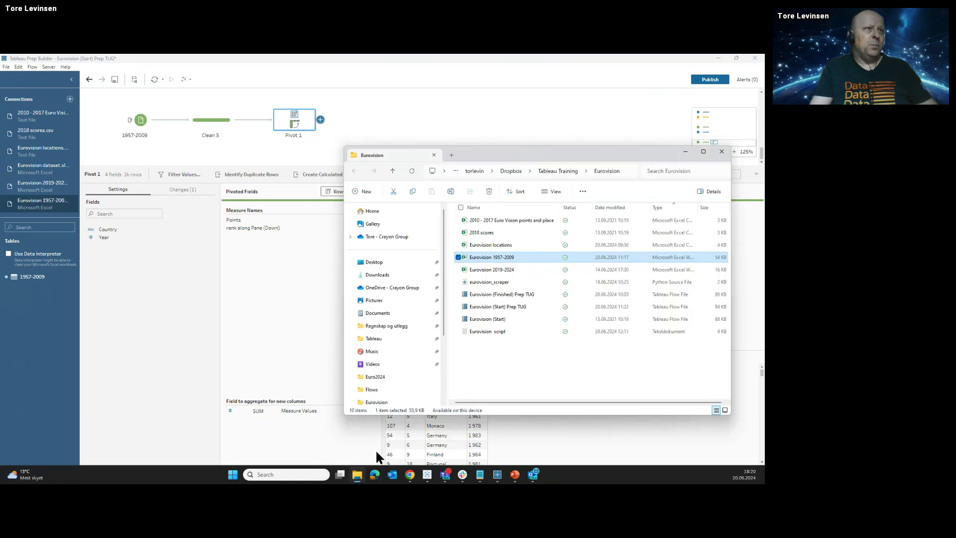
pyautogui.click(551, 169)
pyautogui.moveTo(488, 229); pyautogui.dragTo(366, 119)
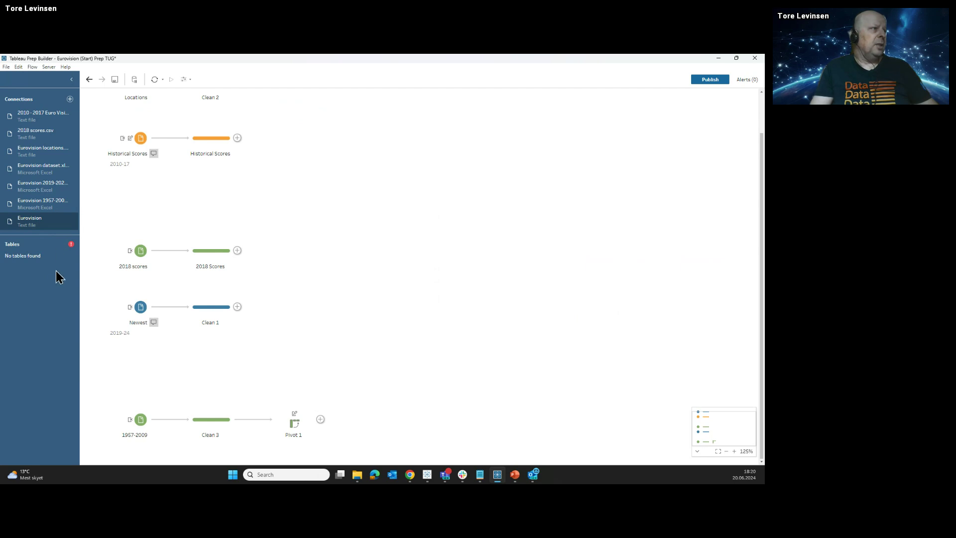
pyautogui.scroll(2, 273, 361)
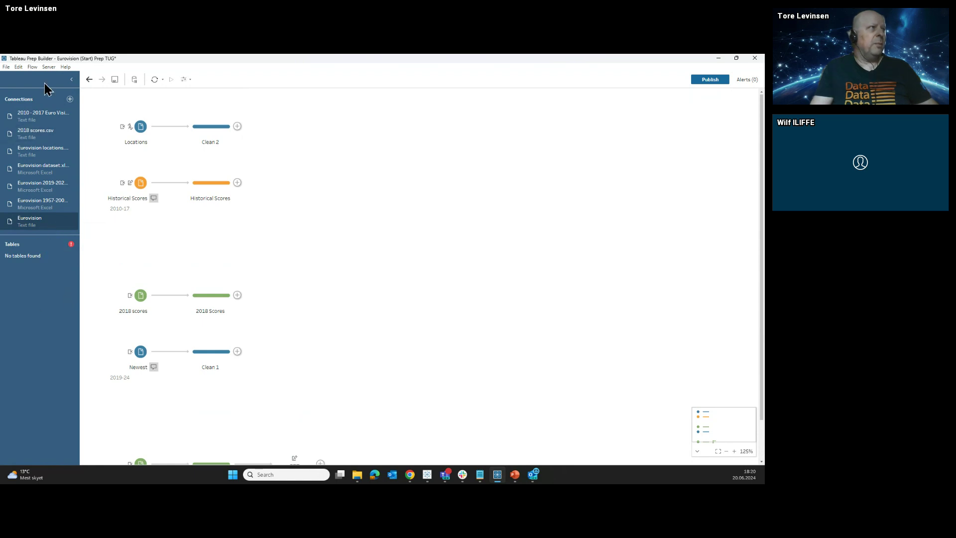
pyautogui.click(87, 81)
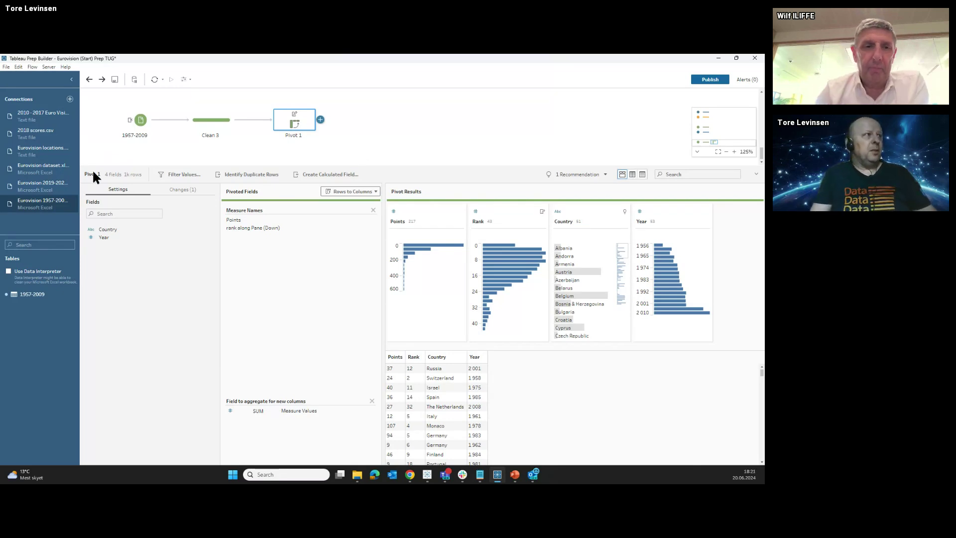
# Step: Try to union multiple tables in the 1957-2009 input using the file name filter Eurovision*
pyautogui.click(137, 124)
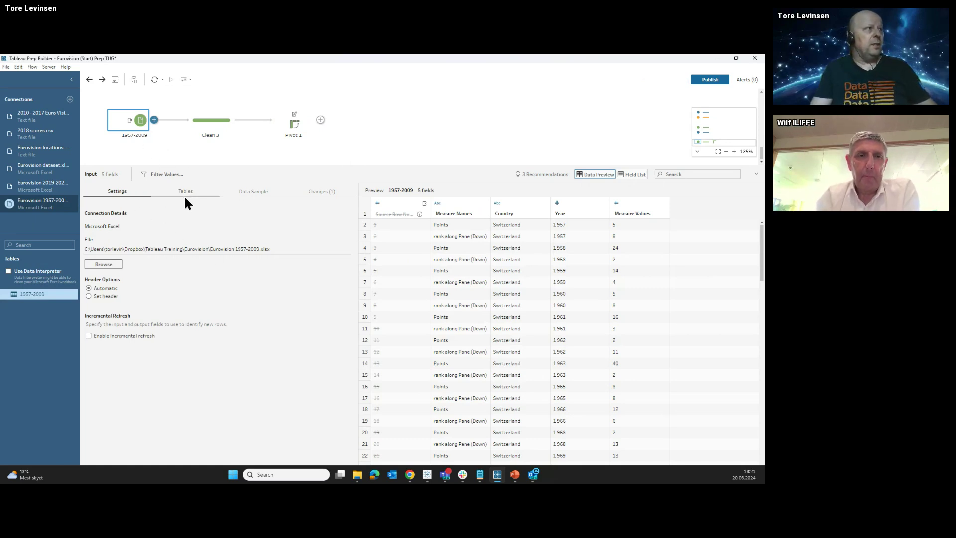
pyautogui.click(198, 187)
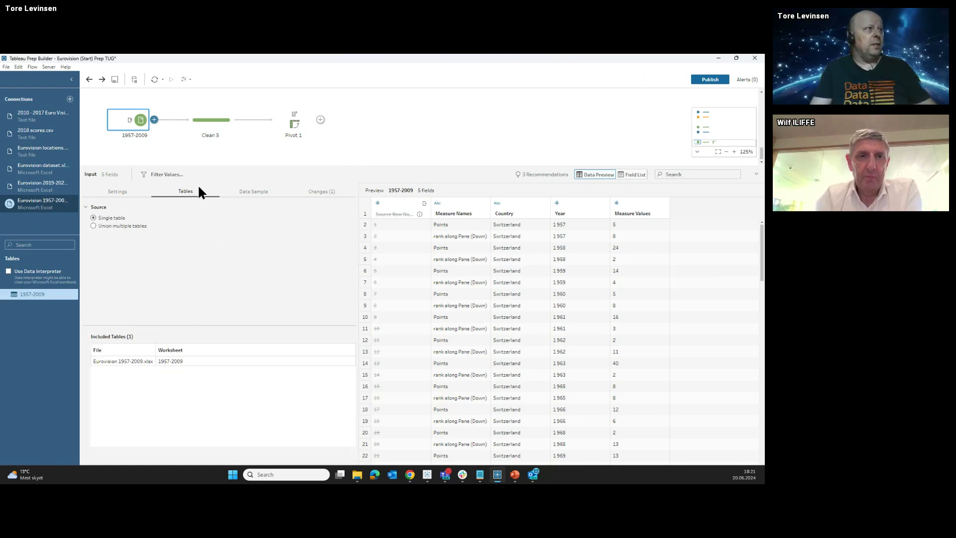
pyautogui.click(116, 227)
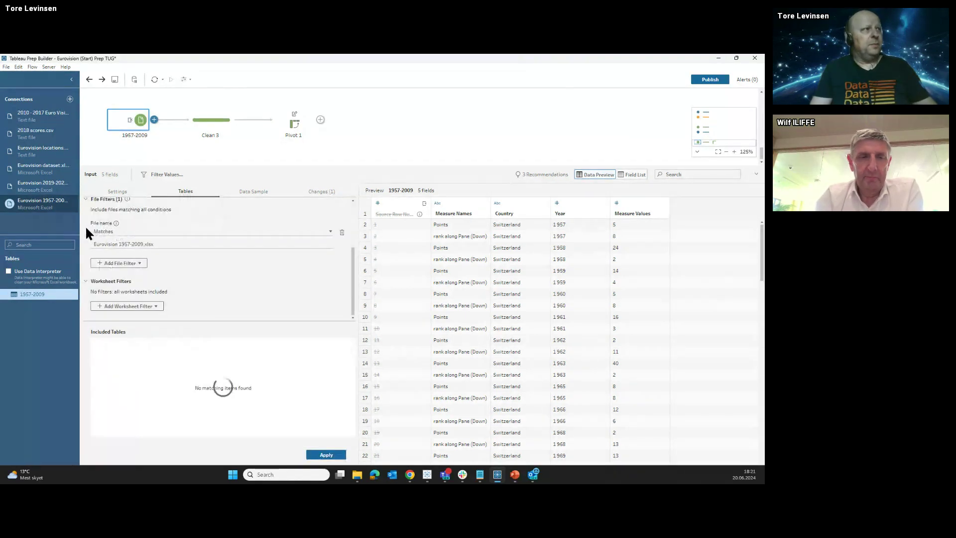
pyautogui.moveTo(165, 244); pyautogui.dragTo(119, 244)
pyautogui.write('*')
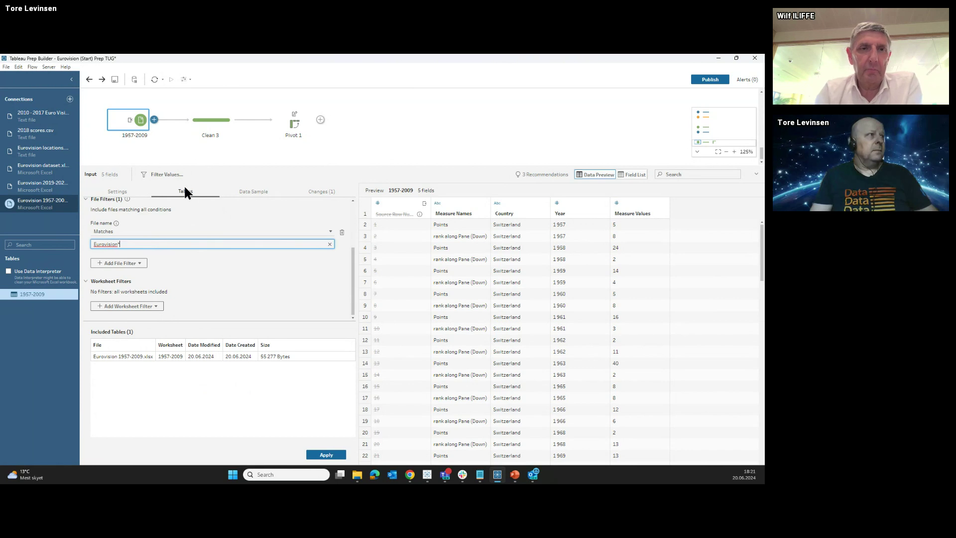
pyautogui.click(195, 150)
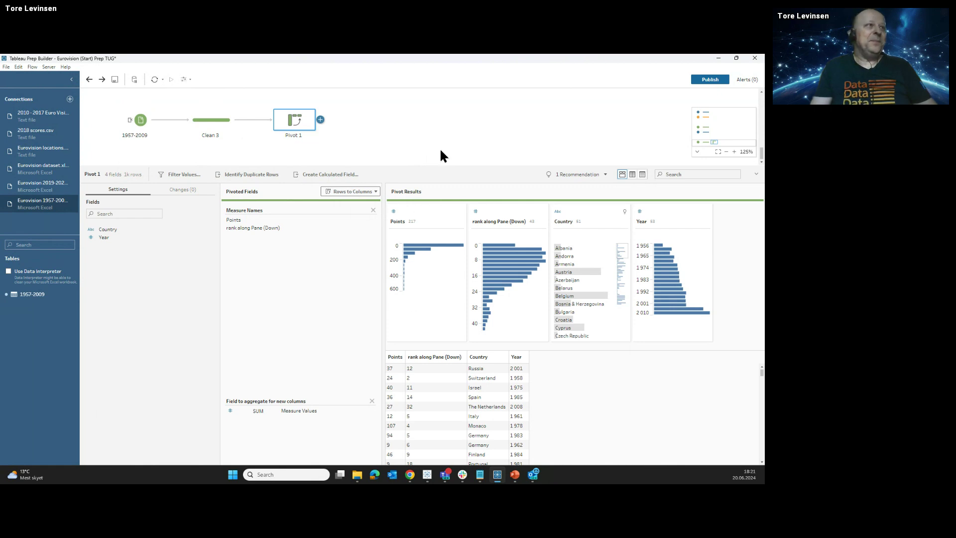
# Step: Add a clean step after Pivot 1 and rename its rank along Pane (Down) field to Rank
pyautogui.click(415, 124)
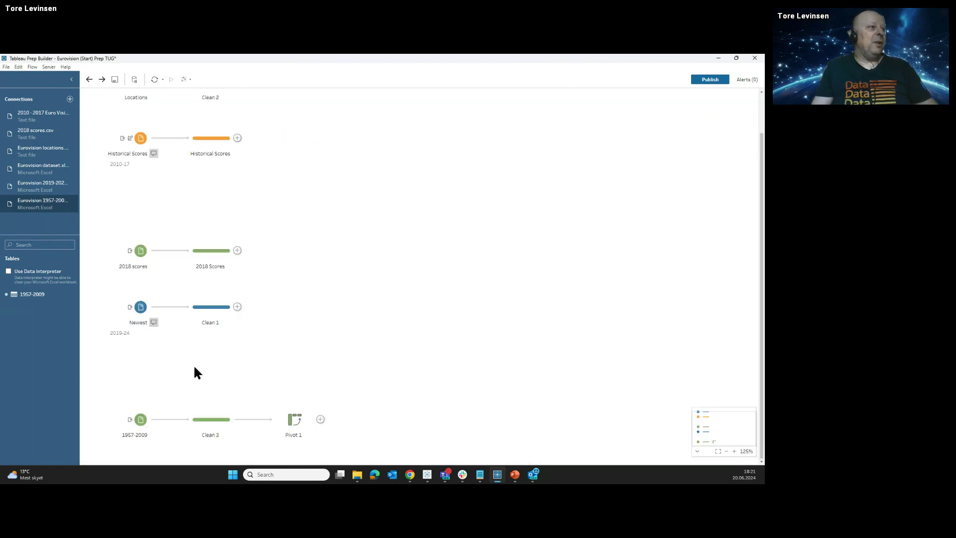
pyautogui.click(320, 419)
pyautogui.click(341, 337)
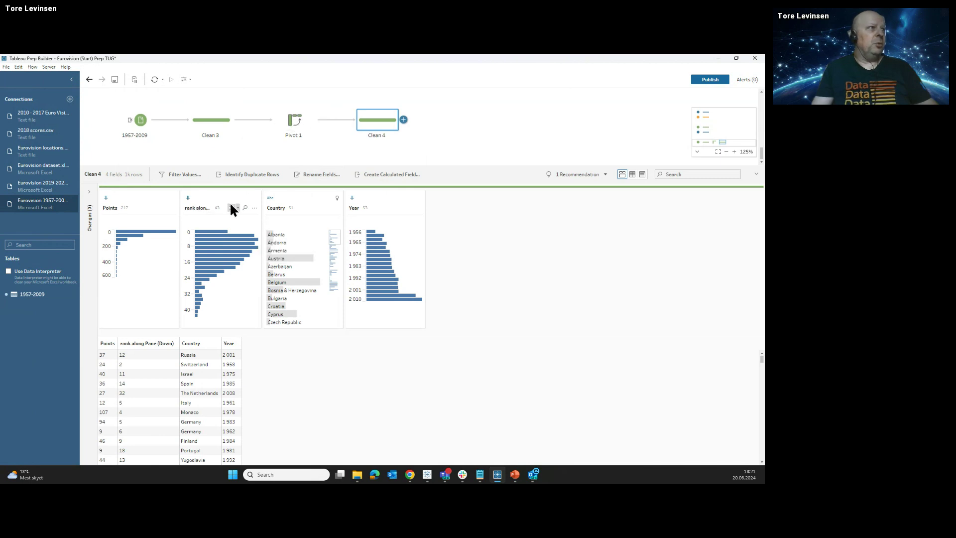
pyautogui.click(255, 208)
pyautogui.click(280, 299)
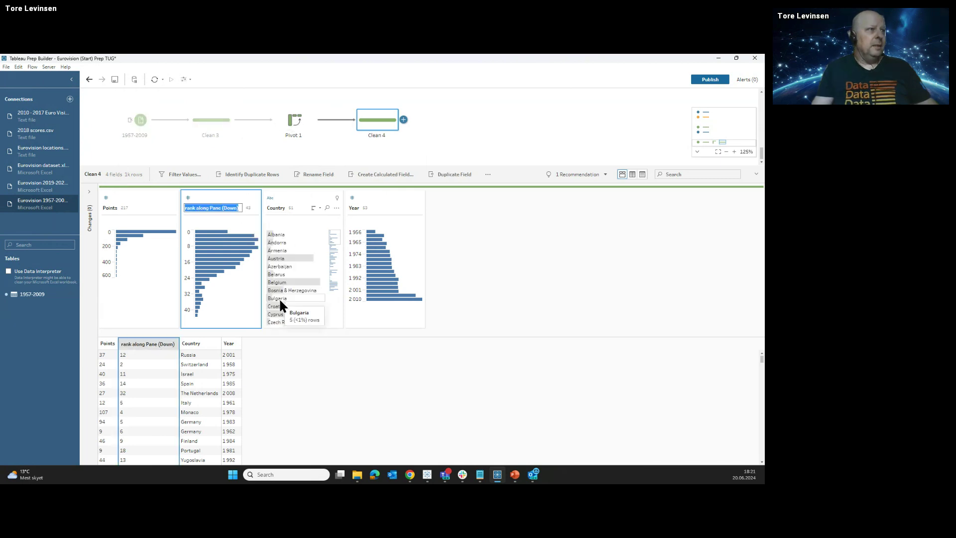
pyautogui.write('Rank')
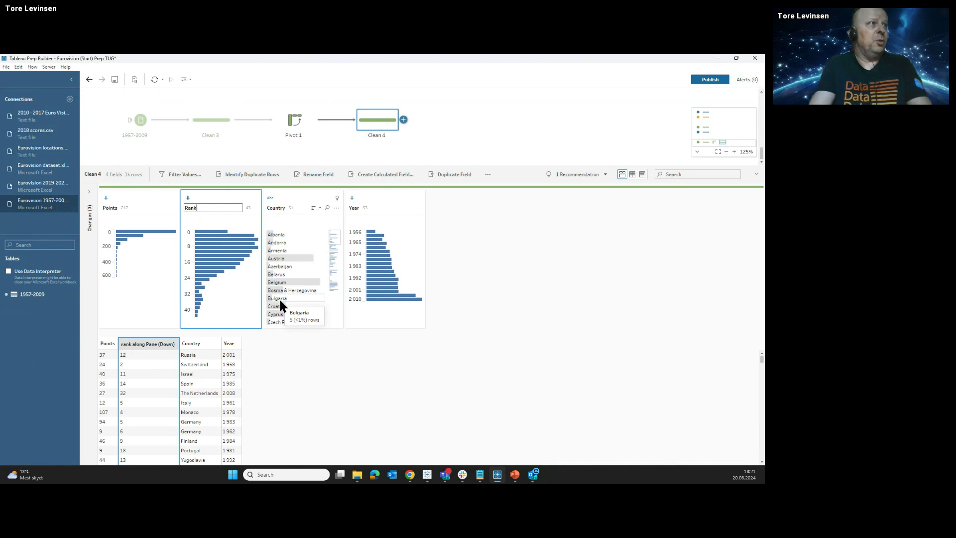
pyautogui.press('Return')
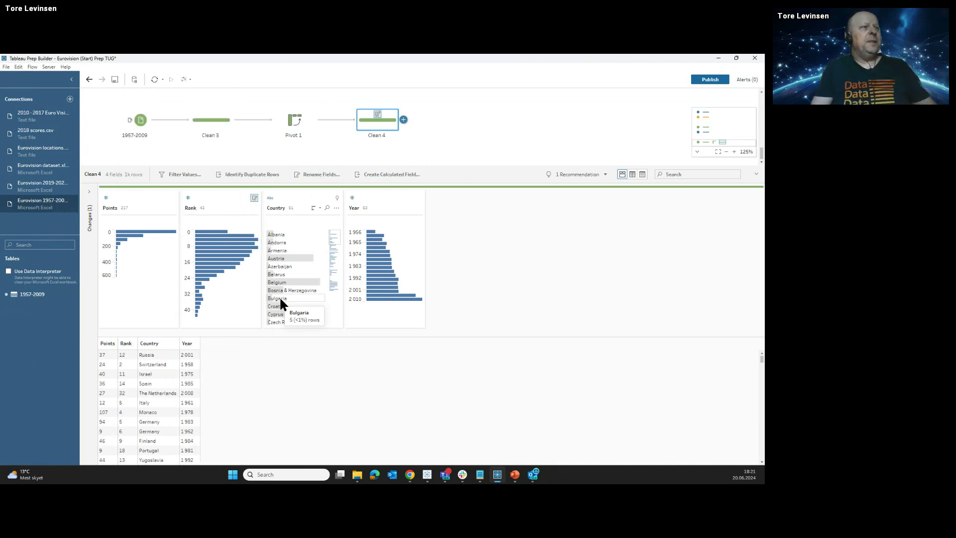
# Step: Reorder the Clean 4 fields so Year comes first and Country second, ahead of Points and Rank
pyautogui.click(301, 198)
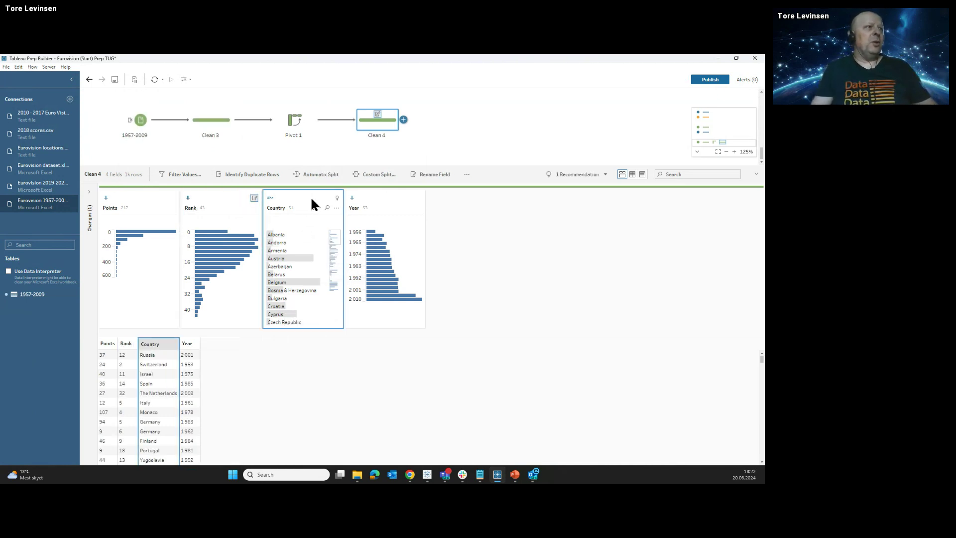
pyautogui.moveTo(380, 204); pyautogui.dragTo(99, 225)
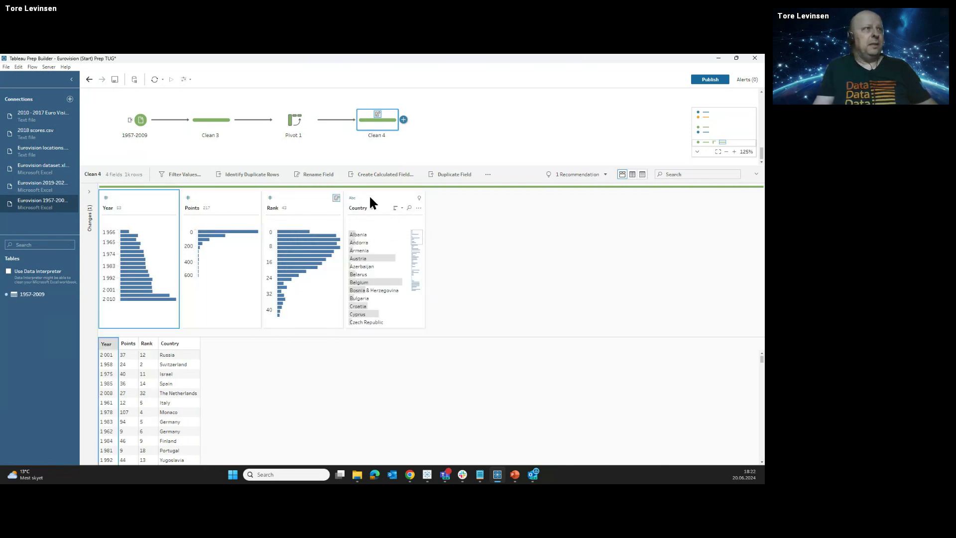
pyautogui.moveTo(369, 202); pyautogui.dragTo(171, 234)
# Step: Examine the countries, points and ranks for several year ranges, and look through all of Norway's rows
pyautogui.click(123, 231)
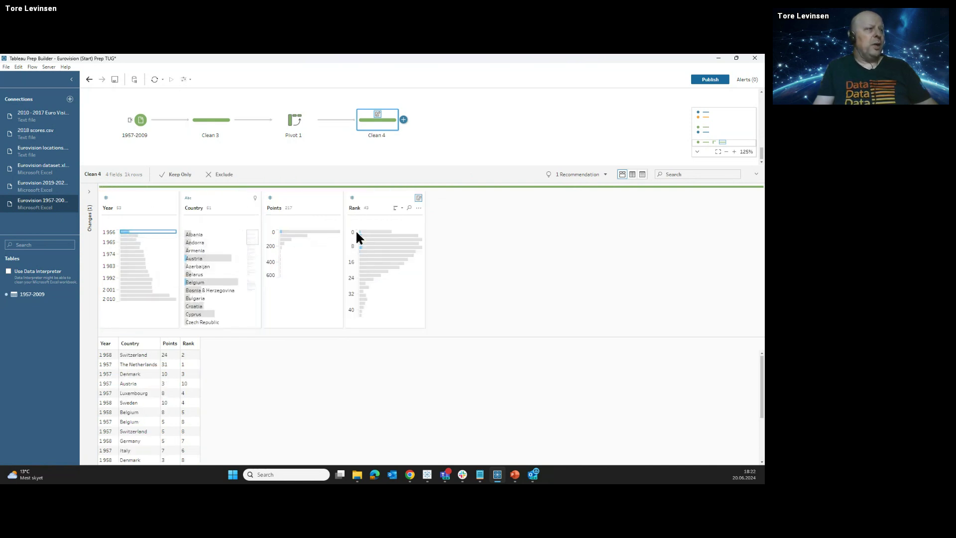
pyautogui.click(128, 247)
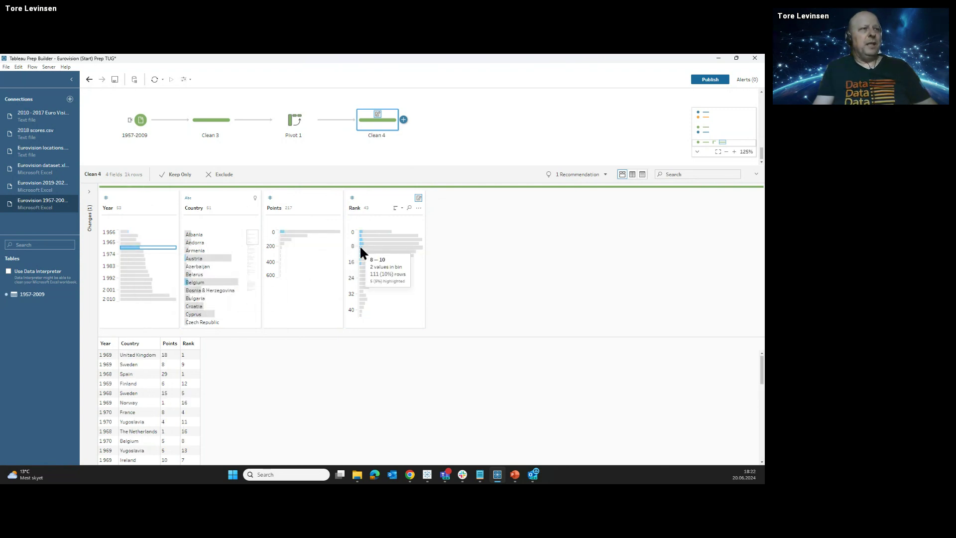
pyautogui.click(130, 263)
pyautogui.scroll(-5, 232, 272)
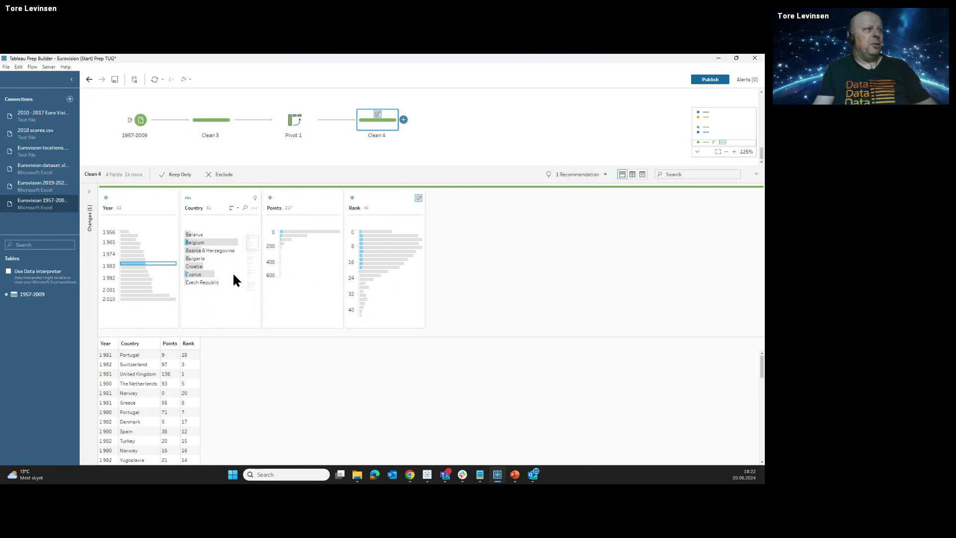
pyautogui.click(208, 297)
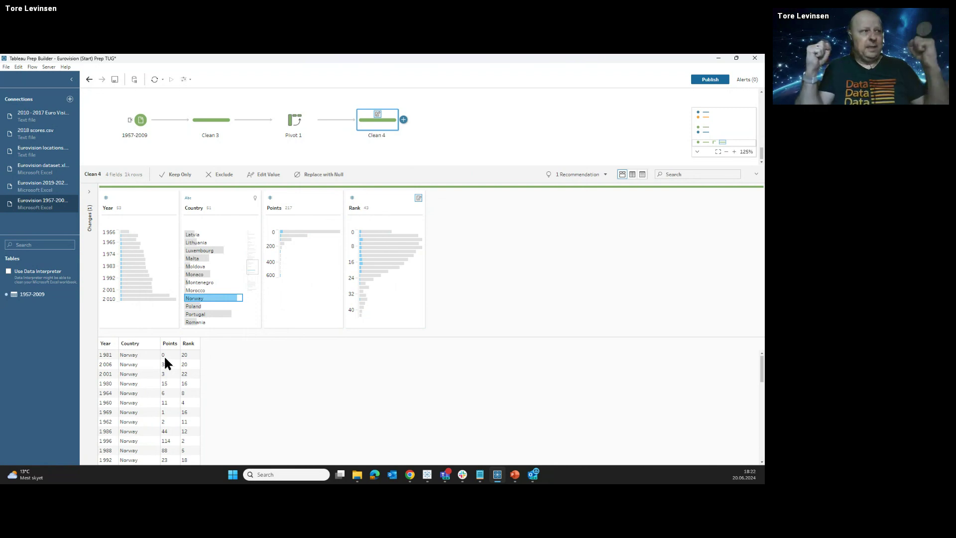
pyautogui.scroll(-6, 183, 399)
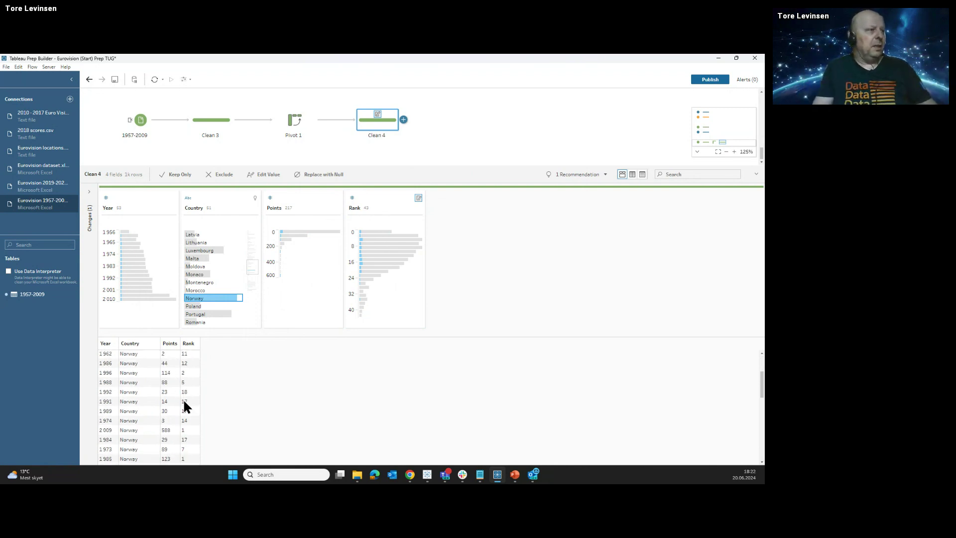
pyautogui.scroll(-5, 185, 402)
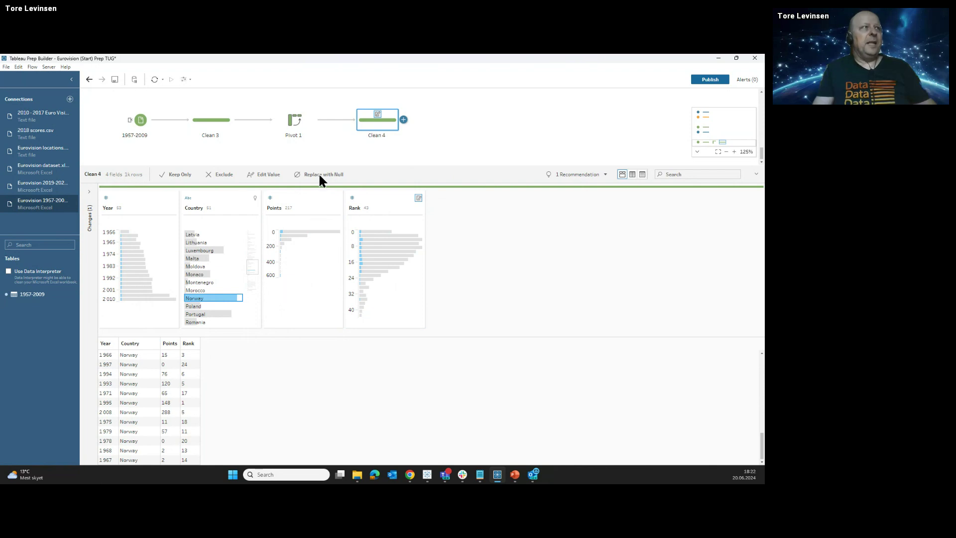
# Step: Add a pivot step after the Historical Scores cleaning step
pyautogui.click(455, 132)
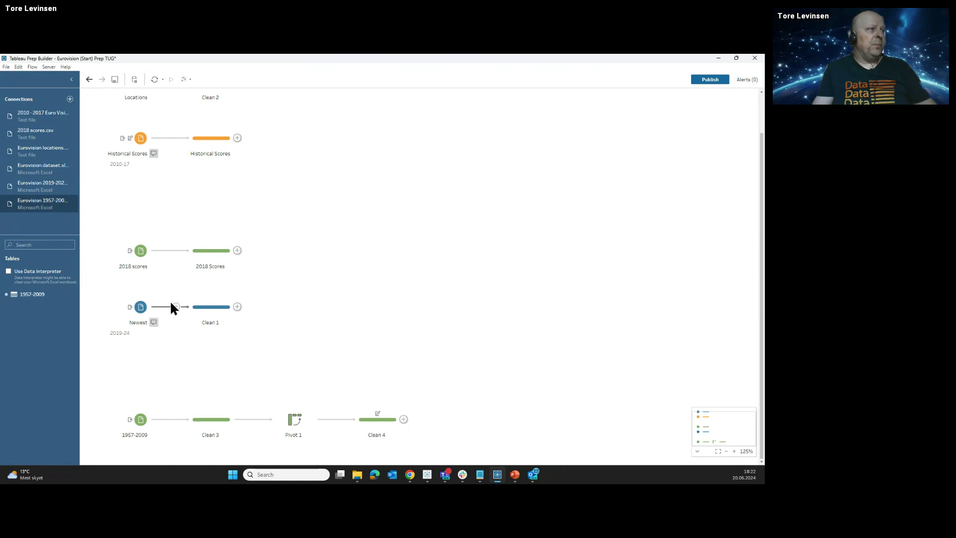
pyautogui.scroll(2, 152, 244)
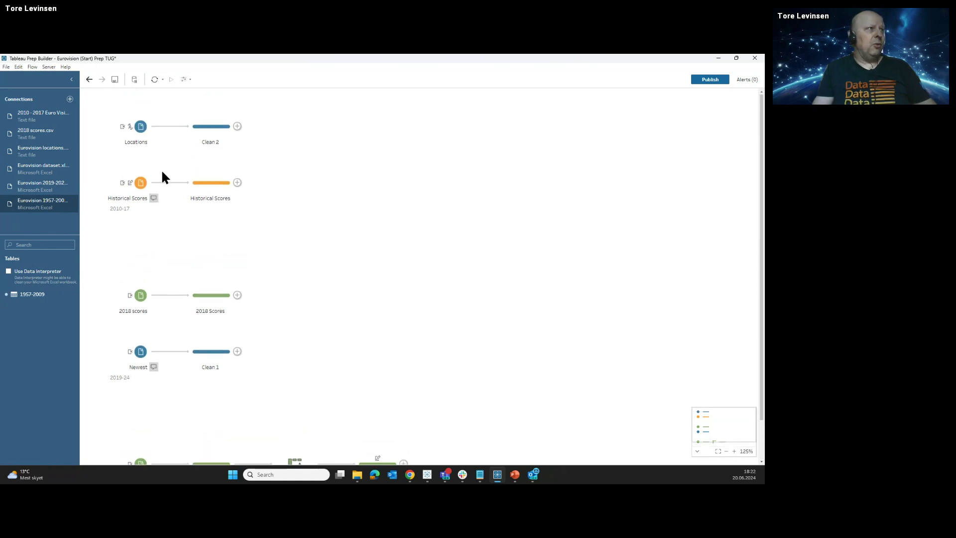
pyautogui.click(213, 189)
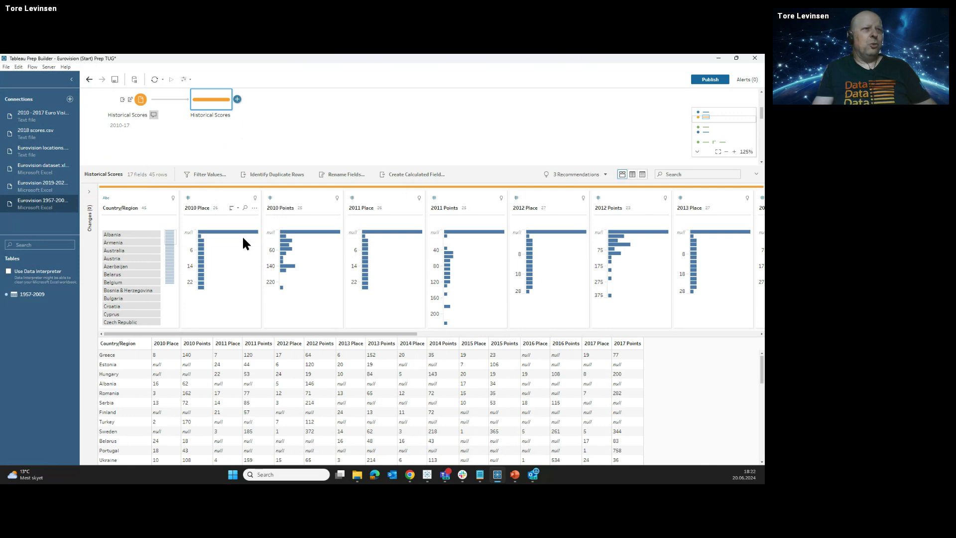
pyautogui.moveTo(251, 248)
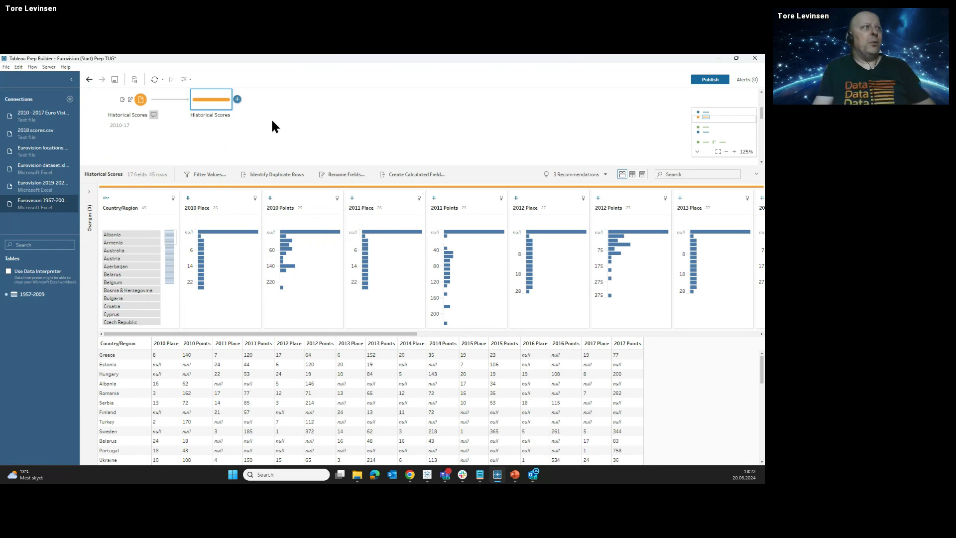
pyautogui.click(237, 100)
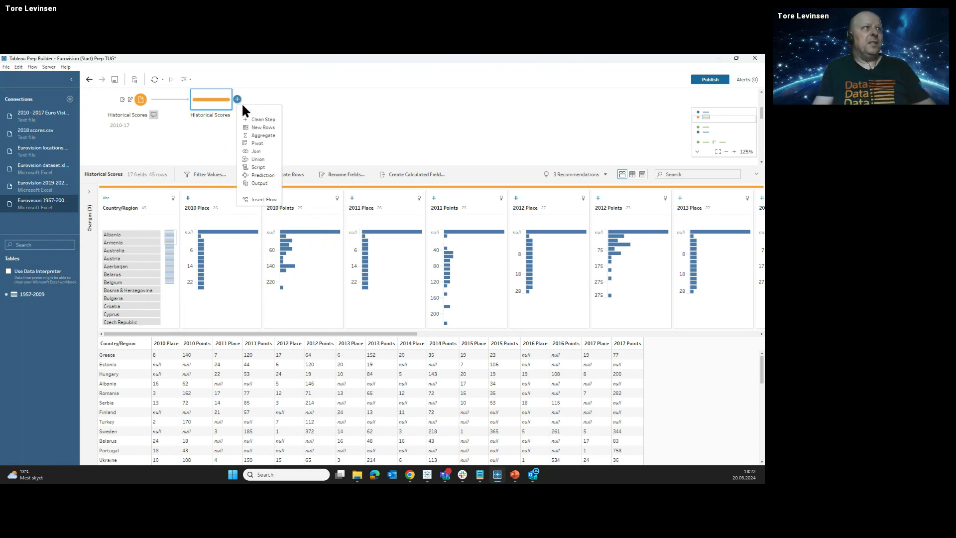
pyautogui.click(264, 147)
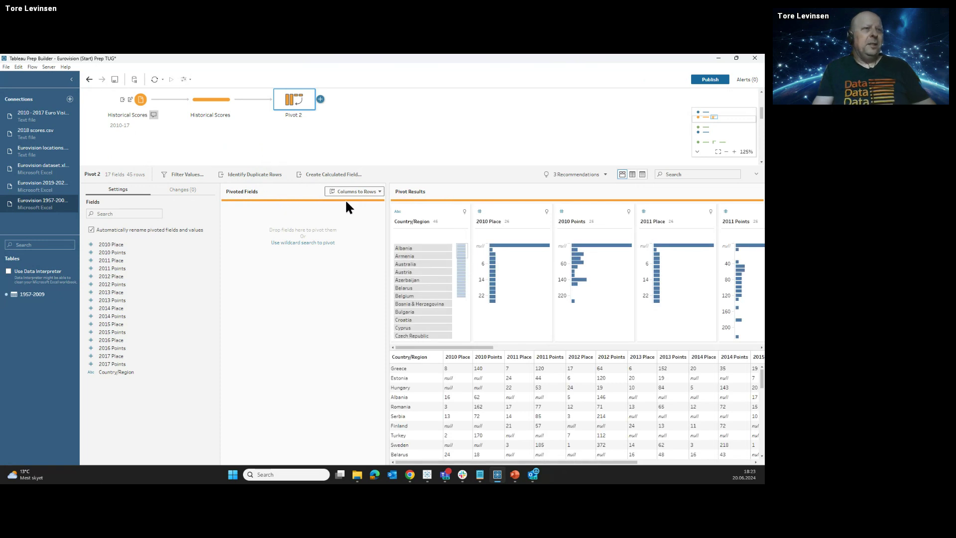
# Step: Filter the fields by plac and pivot all Place fields from 2010 to 2017 from columns to rows
pyautogui.click(102, 214)
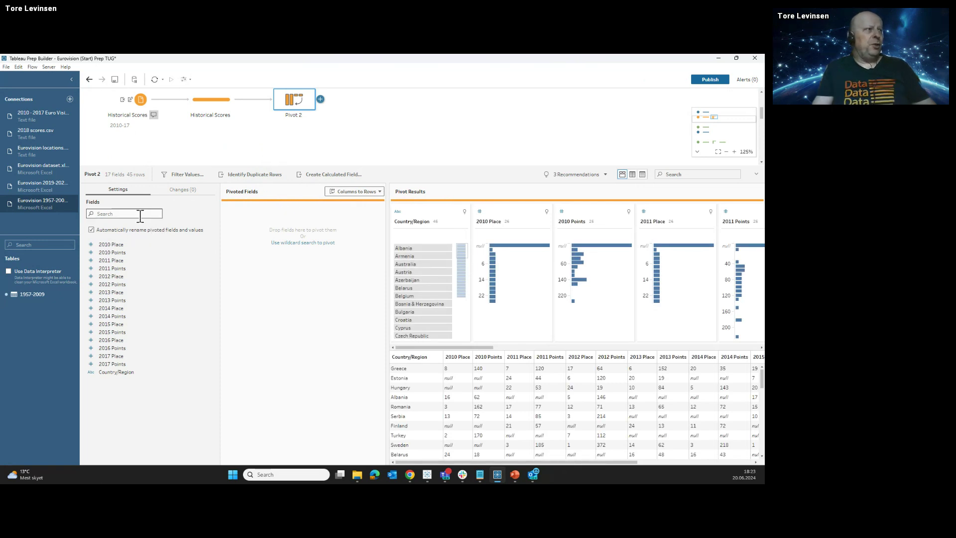
pyautogui.write('plac')
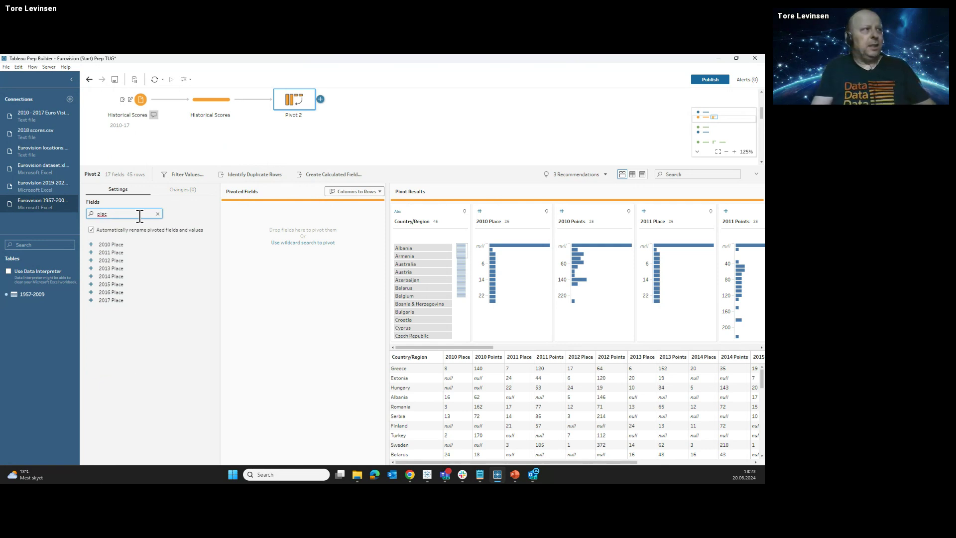
pyautogui.click(125, 244)
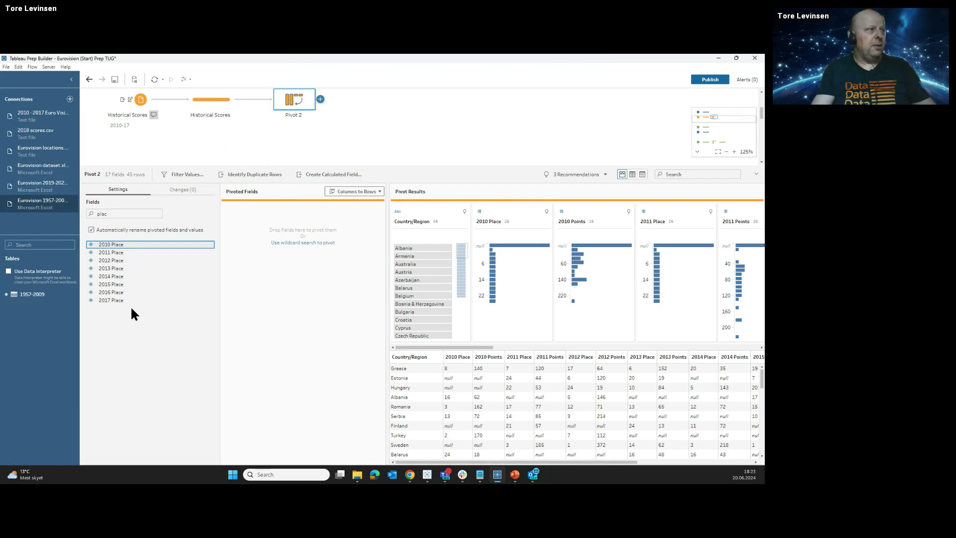
pyautogui.keyDown('shift'); pyautogui.click(129, 301); pyautogui.keyUp('shift')
pyautogui.moveTo(133, 267); pyautogui.dragTo(332, 234)
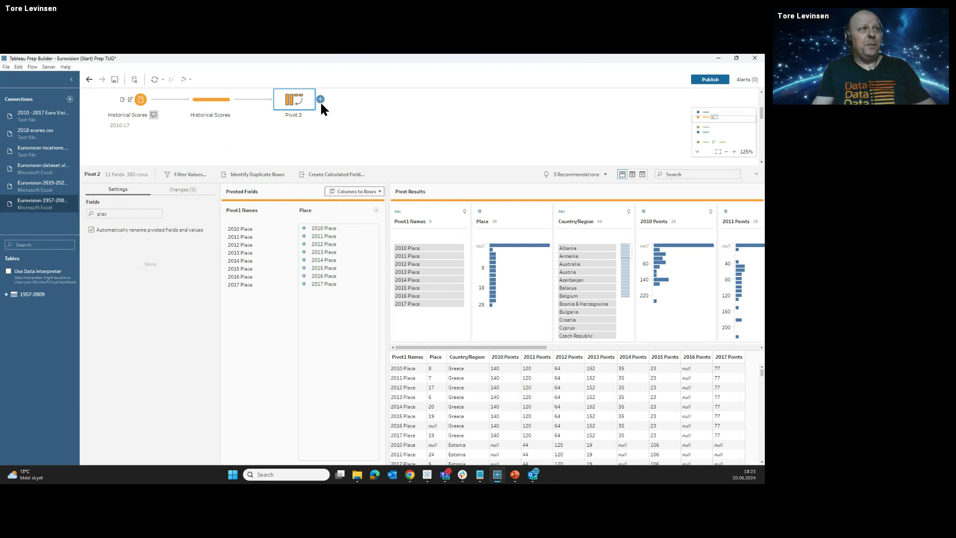
# Step: Add a second set of pivot values to Pivot 2 and fill it with the 2010 to 2017 Points fields
pyautogui.click(375, 210)
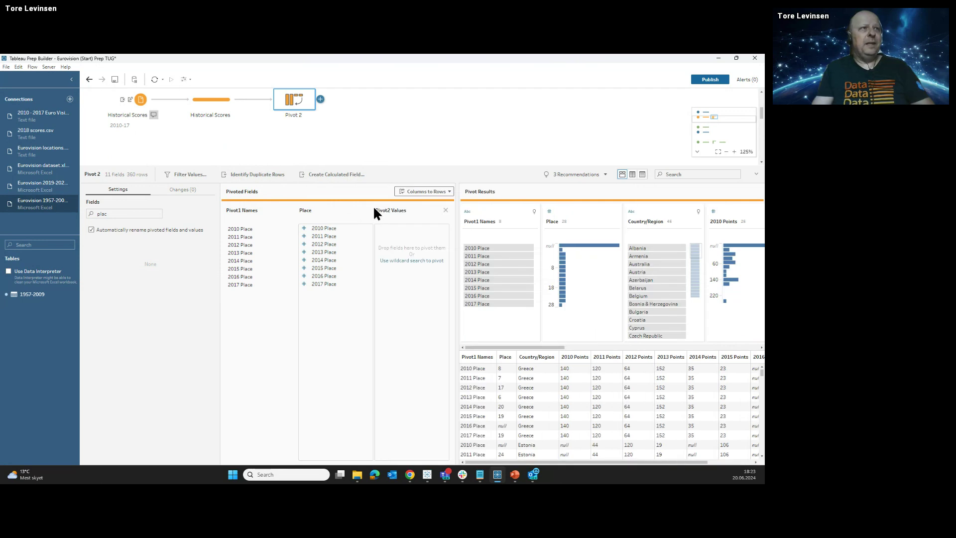
pyautogui.click(141, 216)
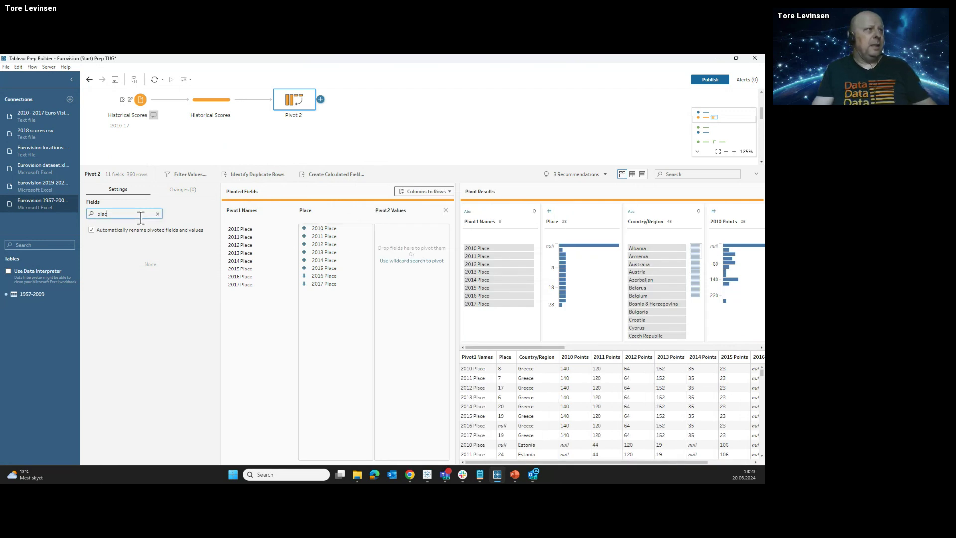
pyautogui.press('BackSpace')
pyautogui.press('BackSpace')
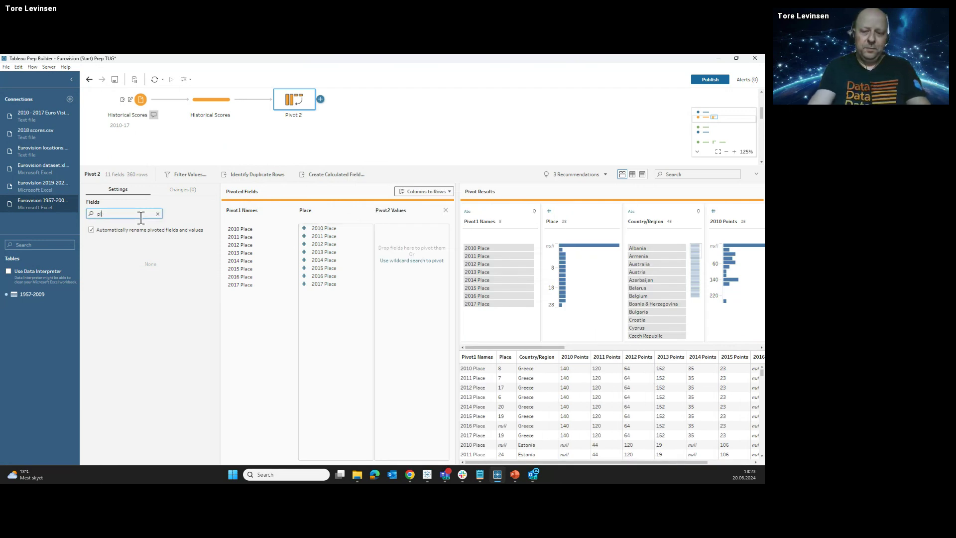
pyautogui.write('o')
pyautogui.write('oi')
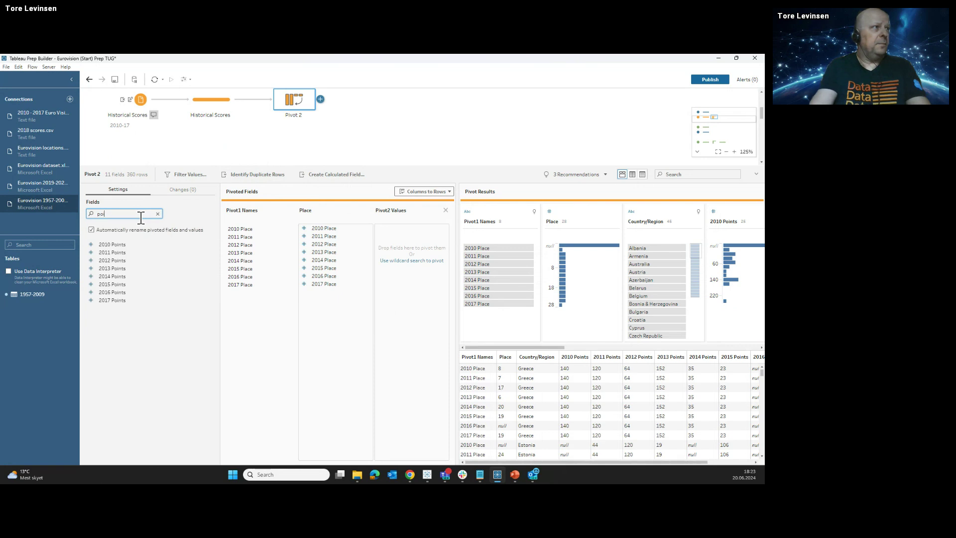
pyautogui.click(133, 245)
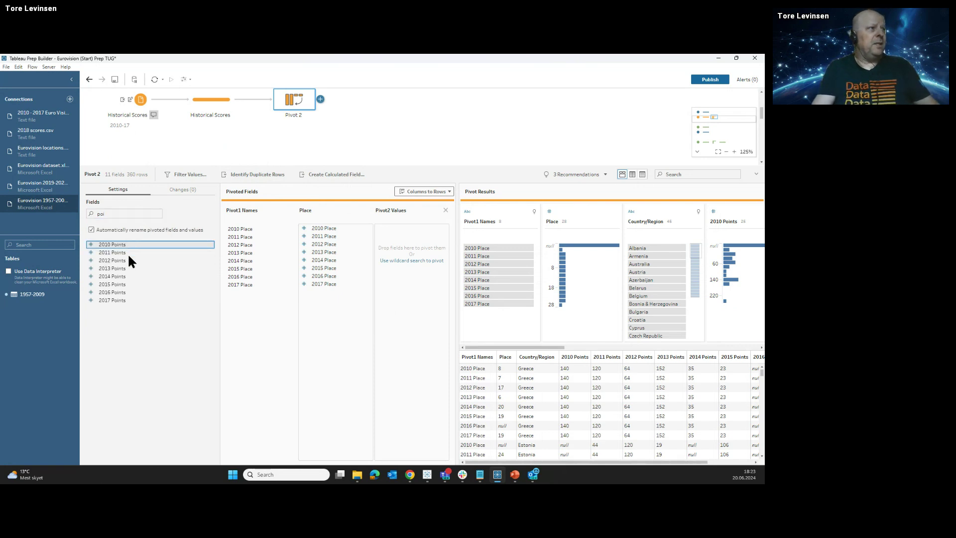
pyautogui.keyDown('shift'); pyautogui.click(118, 300); pyautogui.keyUp('shift')
pyautogui.moveTo(137, 264); pyautogui.dragTo(394, 251)
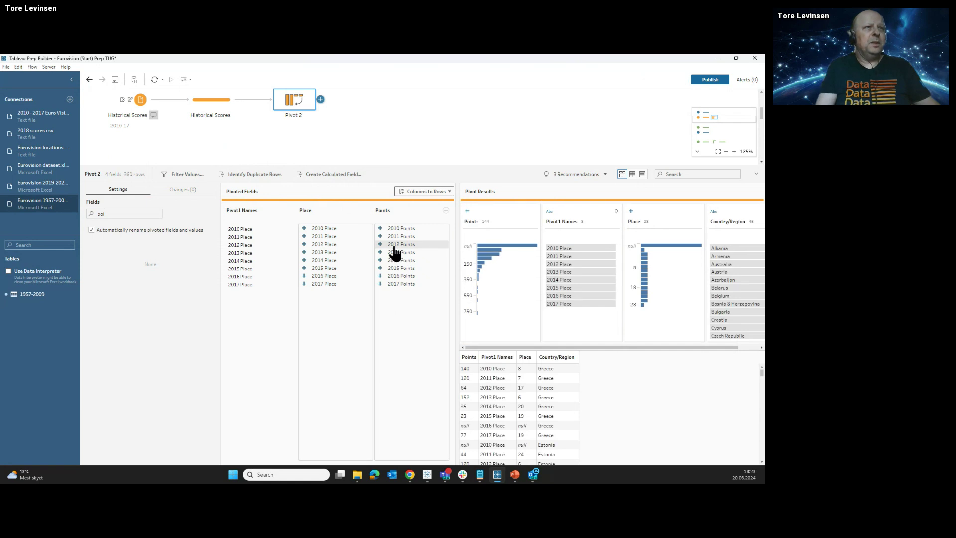
pyautogui.click(545, 369)
pyautogui.click(521, 369)
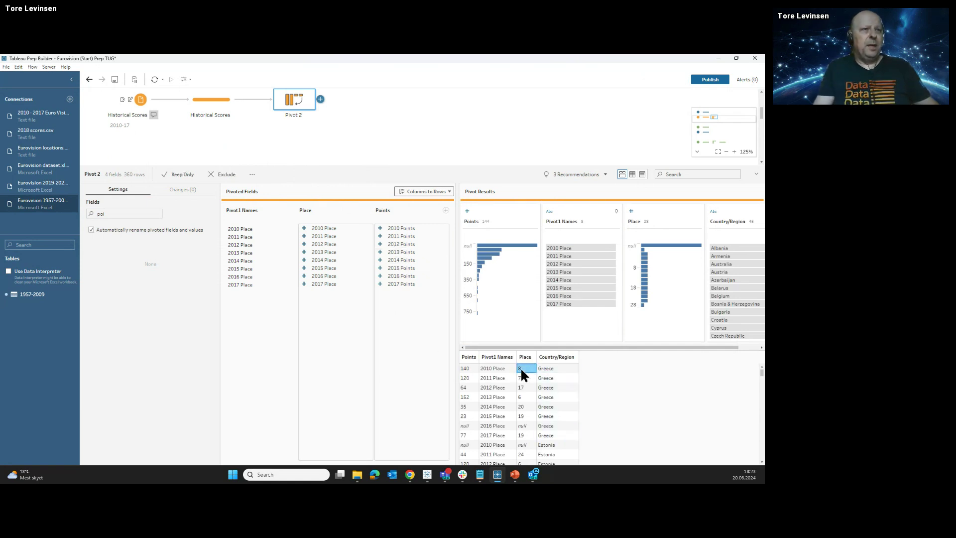
pyautogui.click(493, 369)
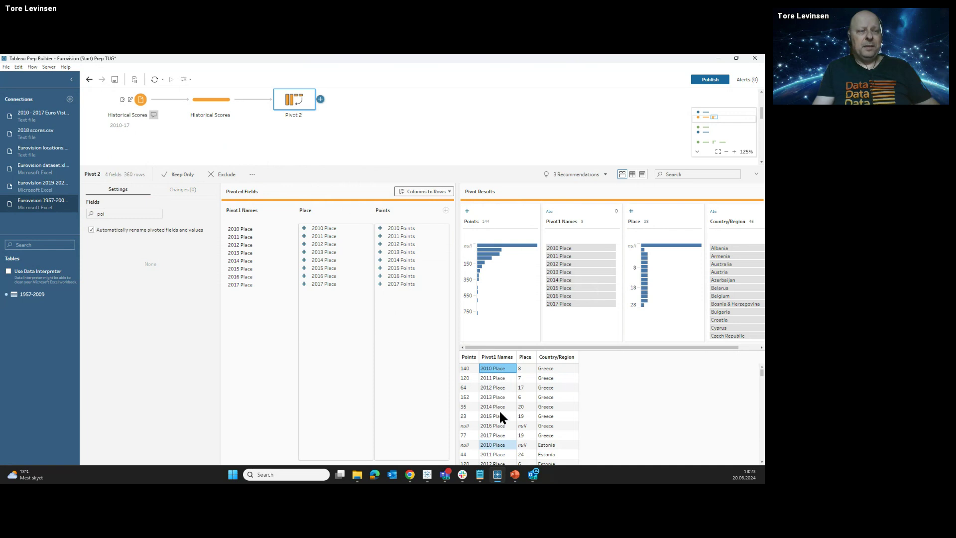
# Step: Add a cleaning step after Pivot 2 and custom-split Pivot1 Names at the space, keeping the first field
pyautogui.click(320, 99)
pyautogui.click(342, 123)
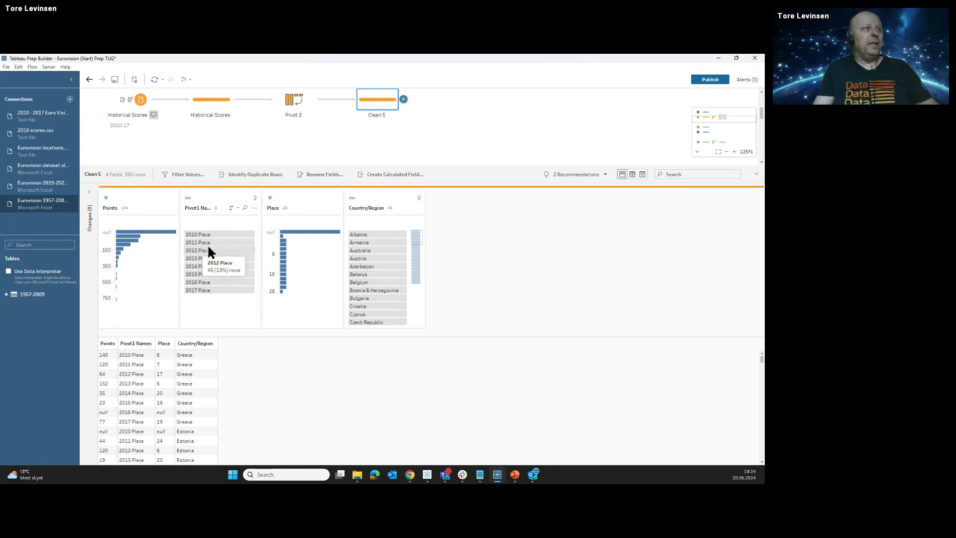
pyautogui.click(253, 207)
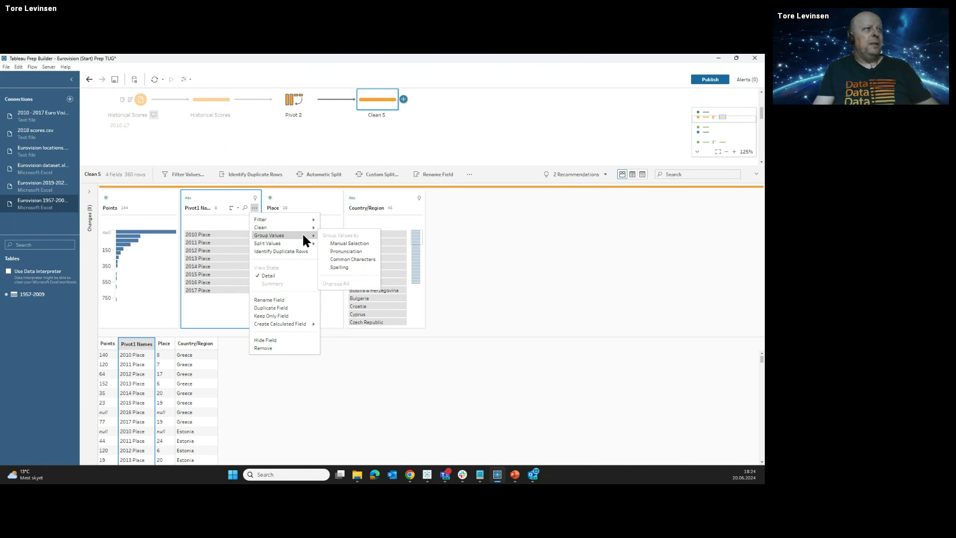
pyautogui.moveTo(300, 242)
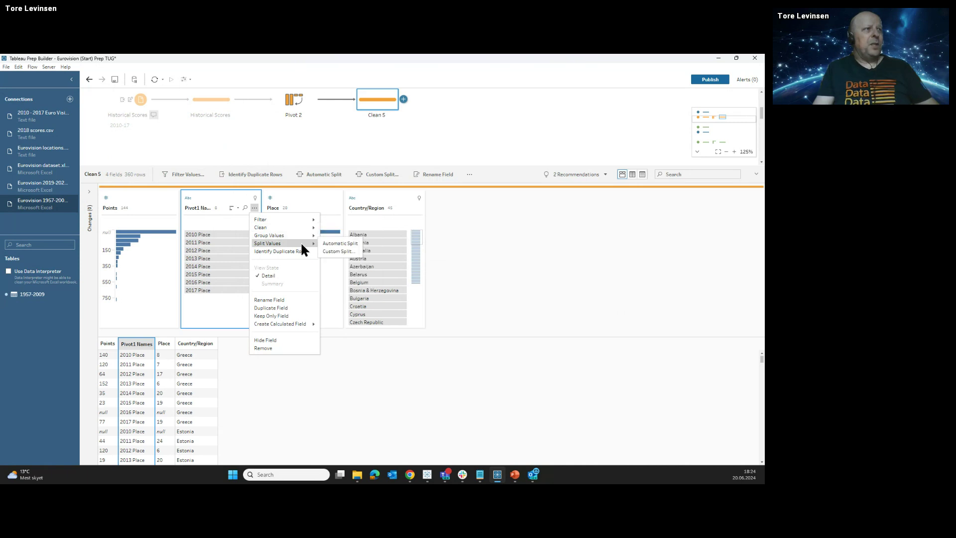
pyautogui.click(342, 252)
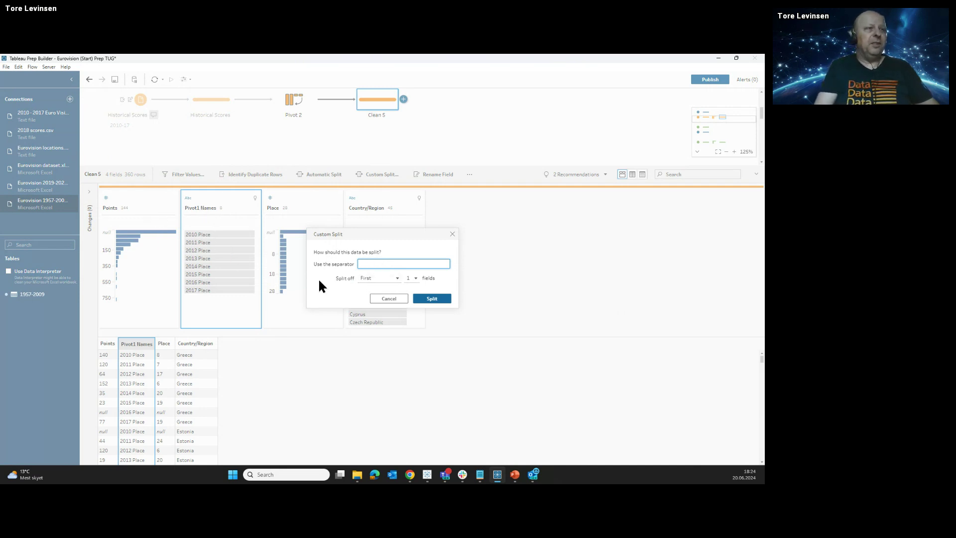
pyautogui.click(431, 297)
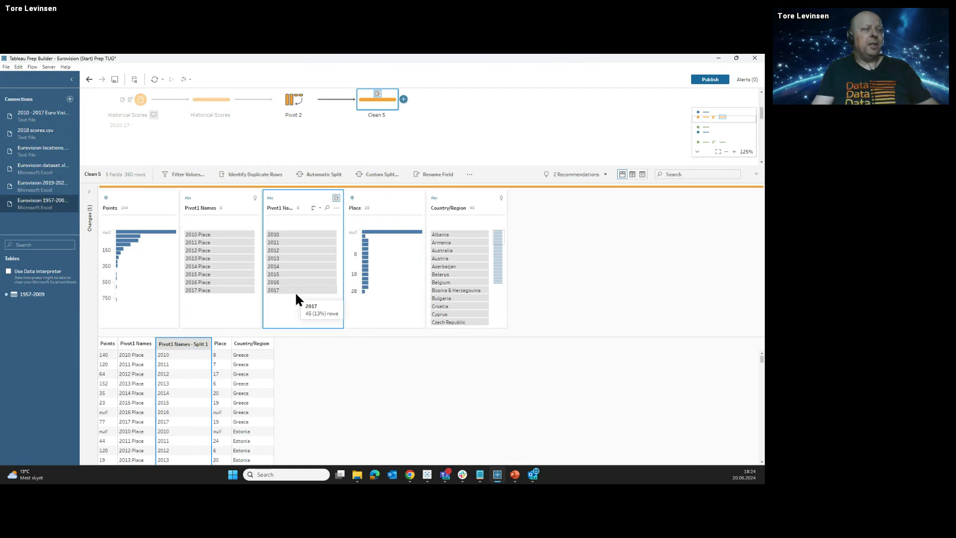
# Step: Rename the field split off from Pivot1 Names as Year
pyautogui.rightClick(285, 213)
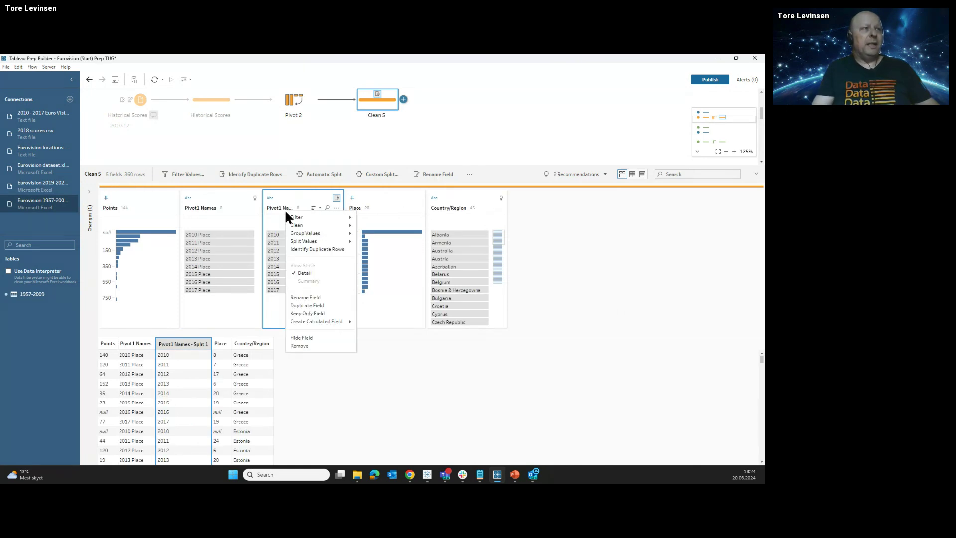
pyautogui.click(321, 296)
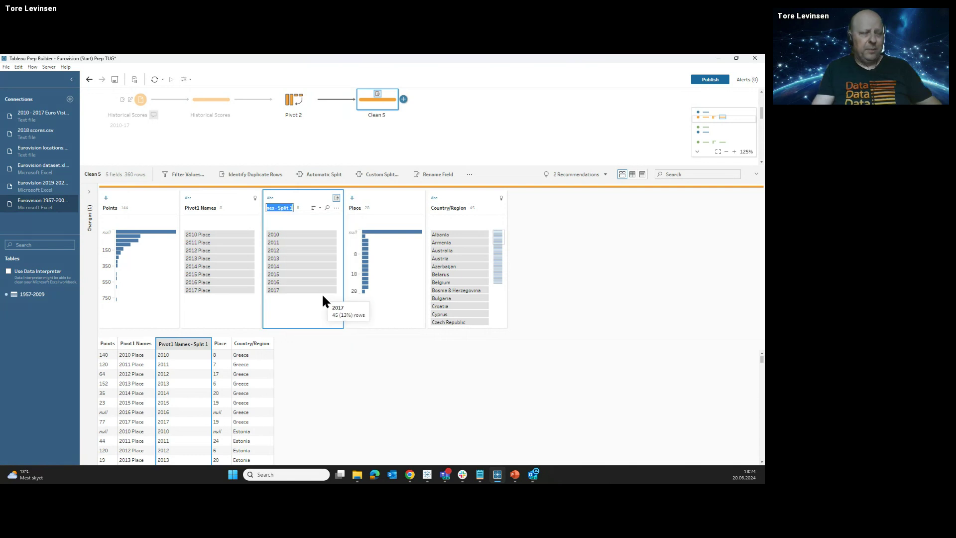
pyautogui.write('Yea')
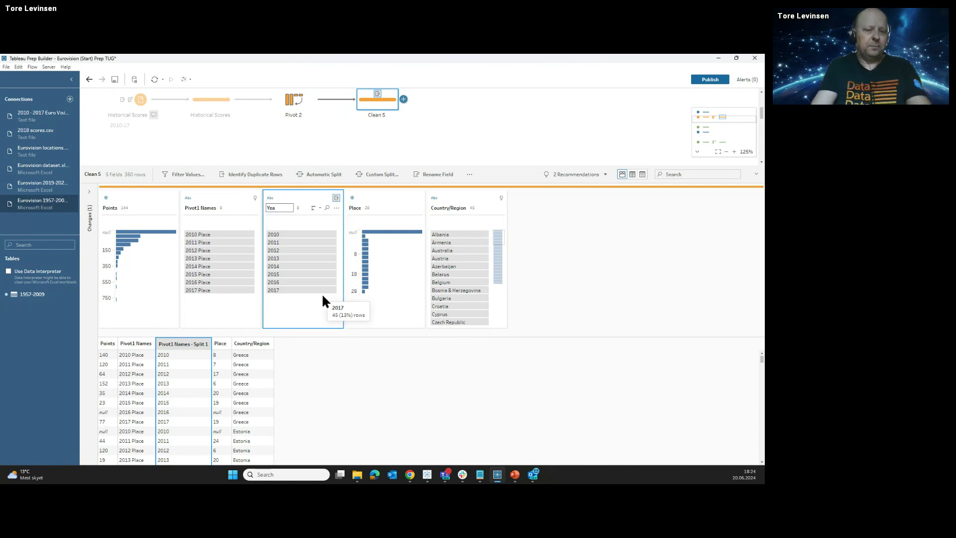
pyautogui.write('r')
pyautogui.press('Return')
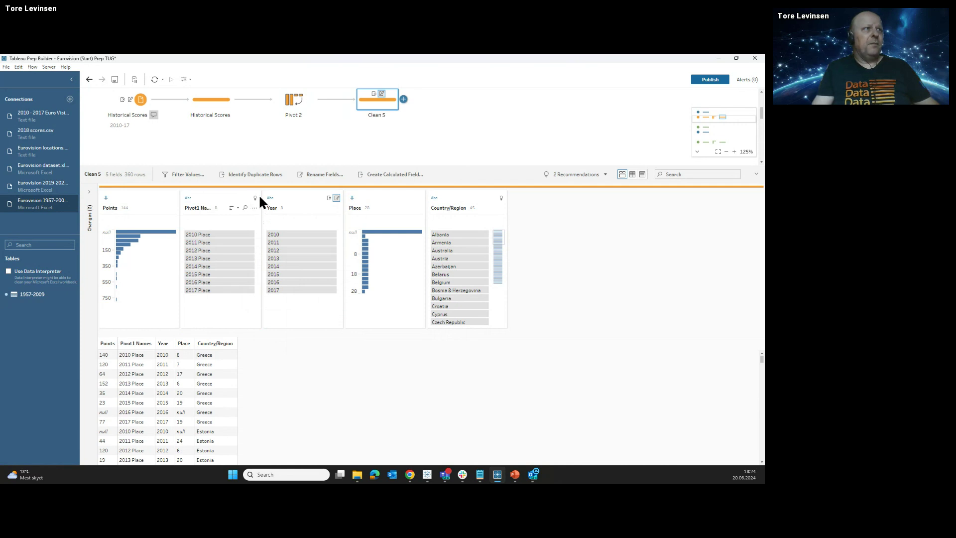
# Step: Set up a calculated field named Year (sec version) with the formula REGEXP_REPLACE([Year], '[[:alpha:]]', '')
pyautogui.click(374, 179)
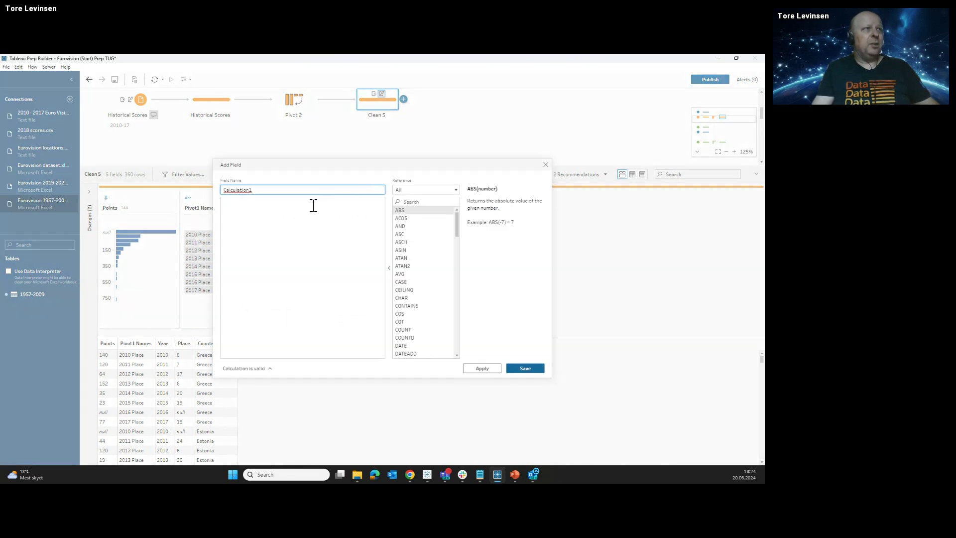
pyautogui.moveTo(279, 190); pyautogui.dragTo(202, 192)
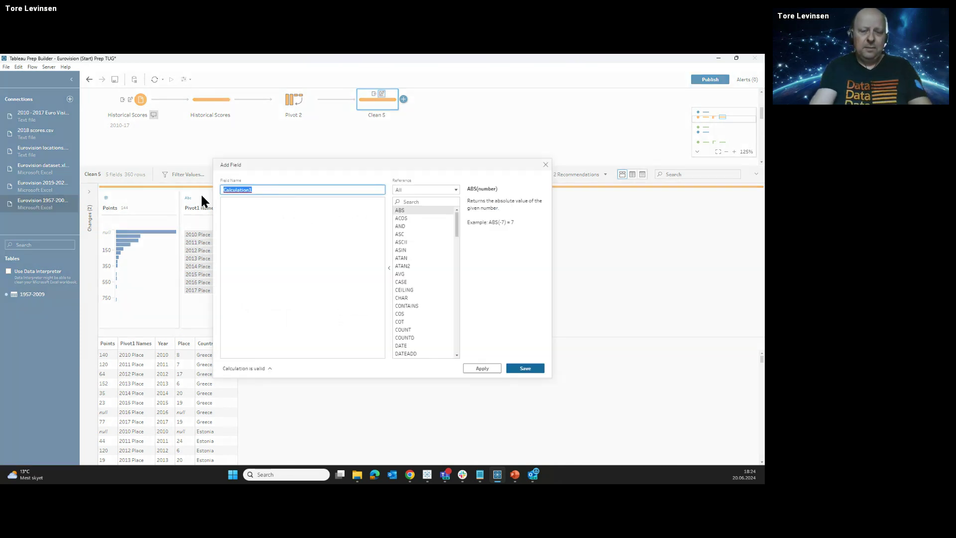
pyautogui.write('Year (')
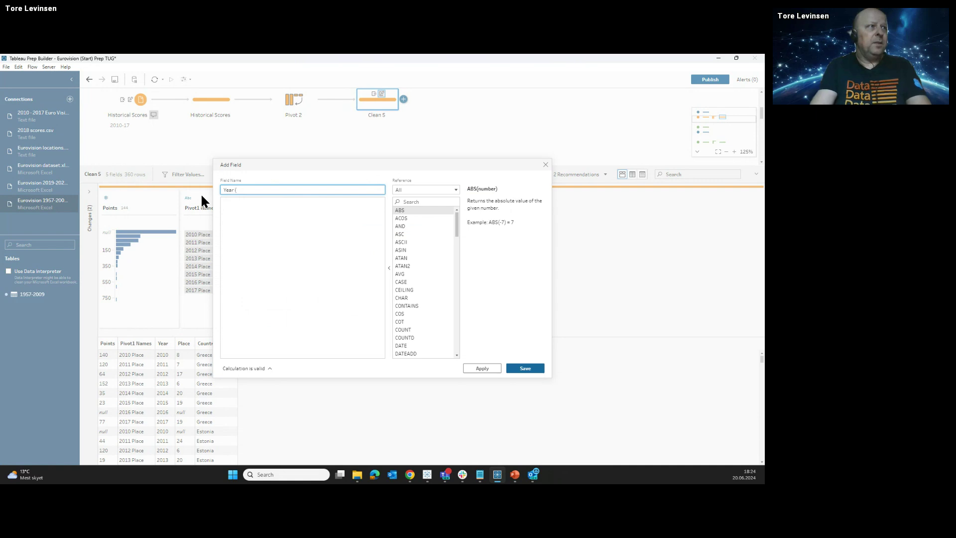
pyautogui.write('sec version)')
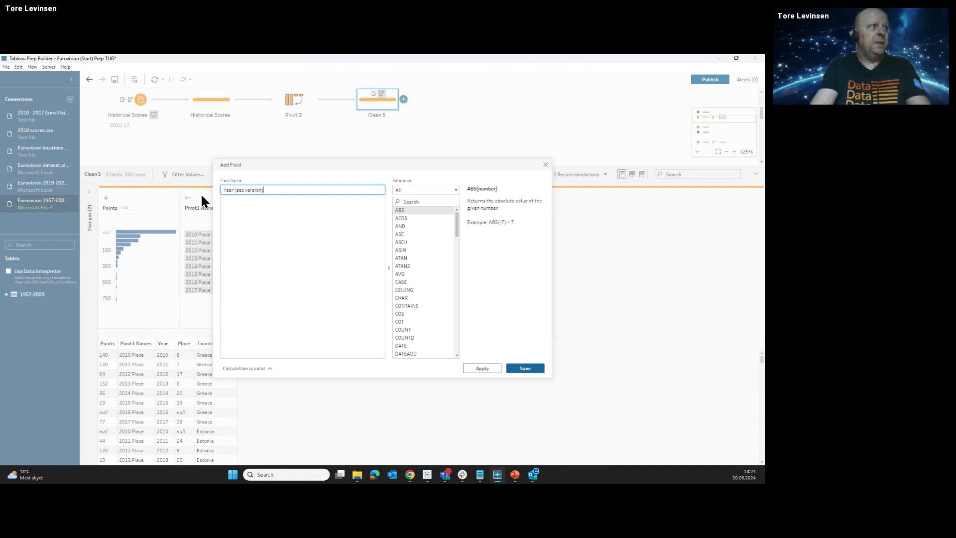
pyautogui.press('Tab')
pyautogui.write("REGEXP_REPLACE([Year], '[[:alpha:]]', '')")
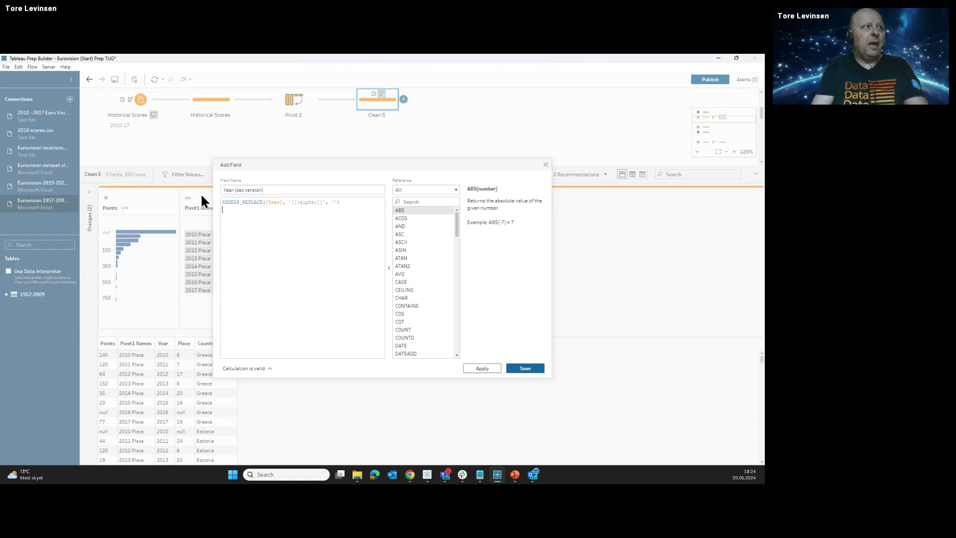
pyautogui.press('Return')
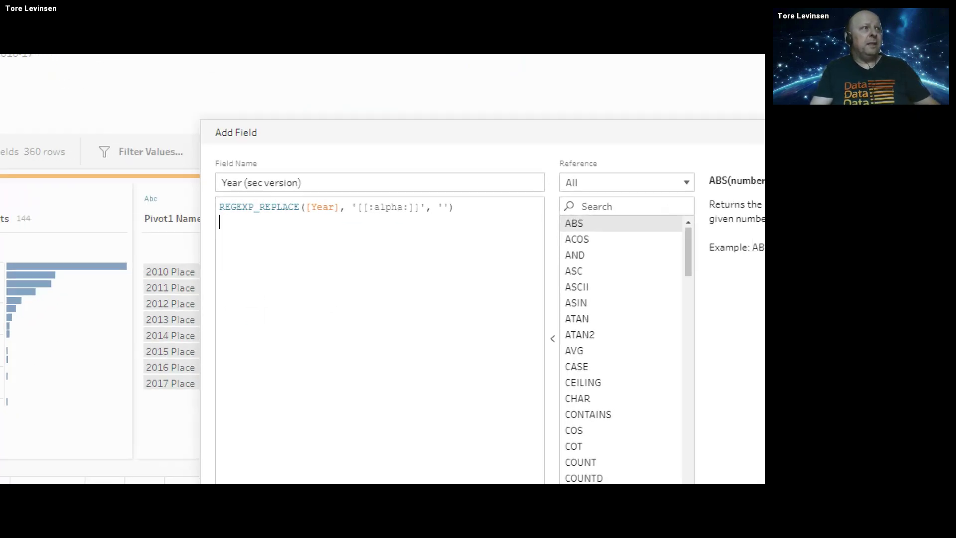
pyautogui.moveTo(343, 227); pyautogui.dragTo(422, 223)
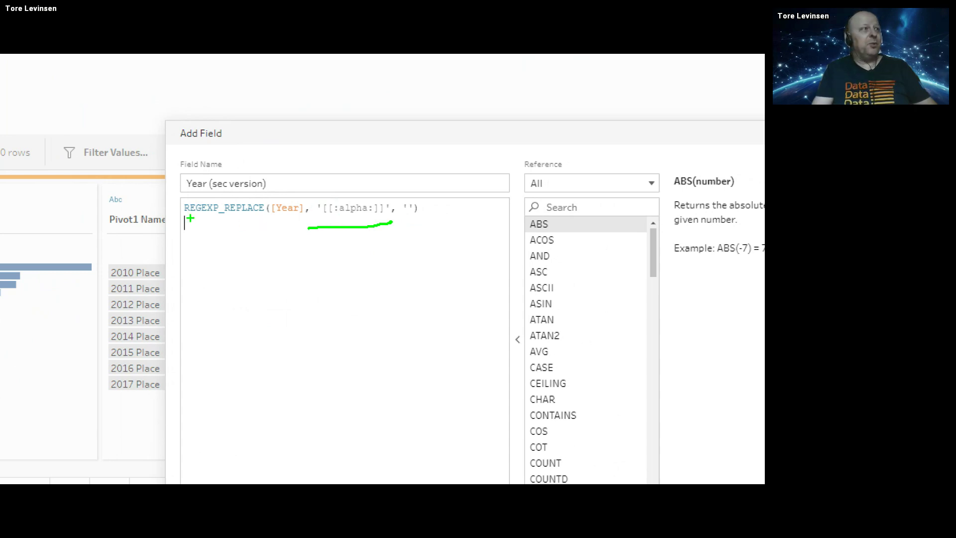
pyautogui.moveTo(190, 220); pyautogui.dragTo(241, 222)
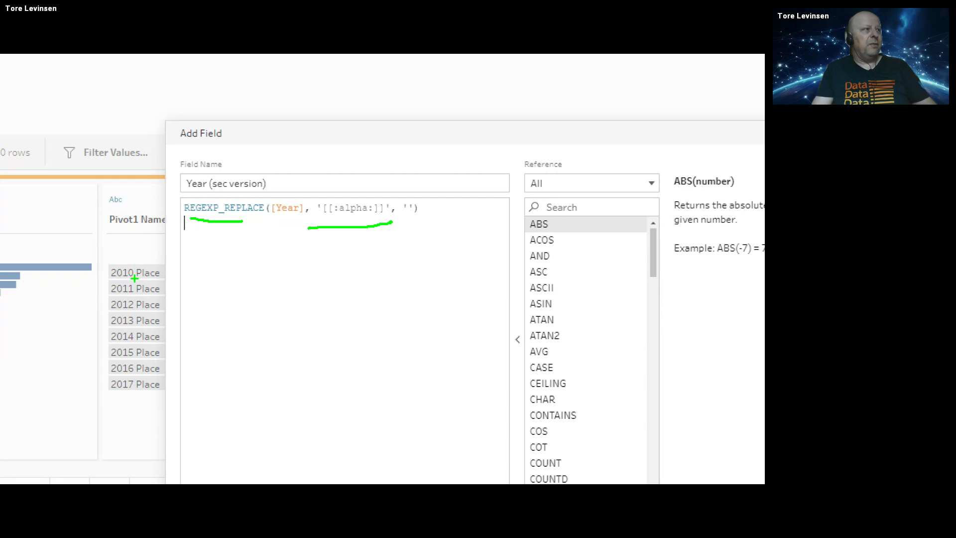
pyautogui.moveTo(134, 278); pyautogui.dragTo(171, 272)
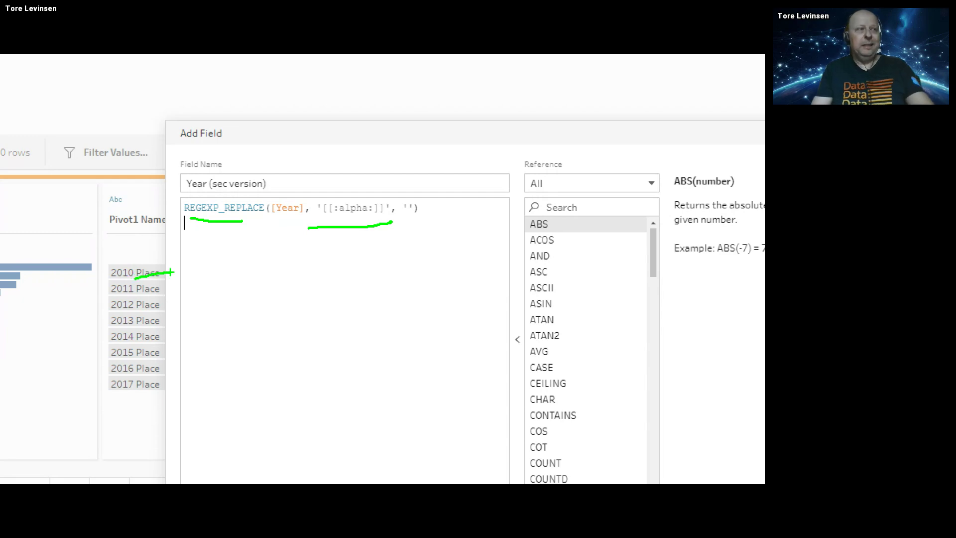
pyautogui.press('Escape')
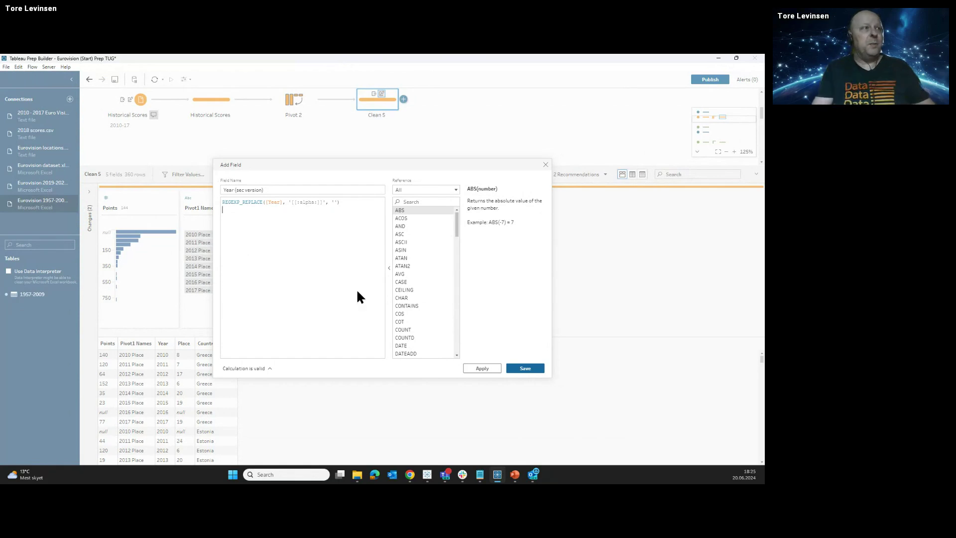
# Step: Apply and save the Year (sec version) calculated field
pyautogui.click(482, 368)
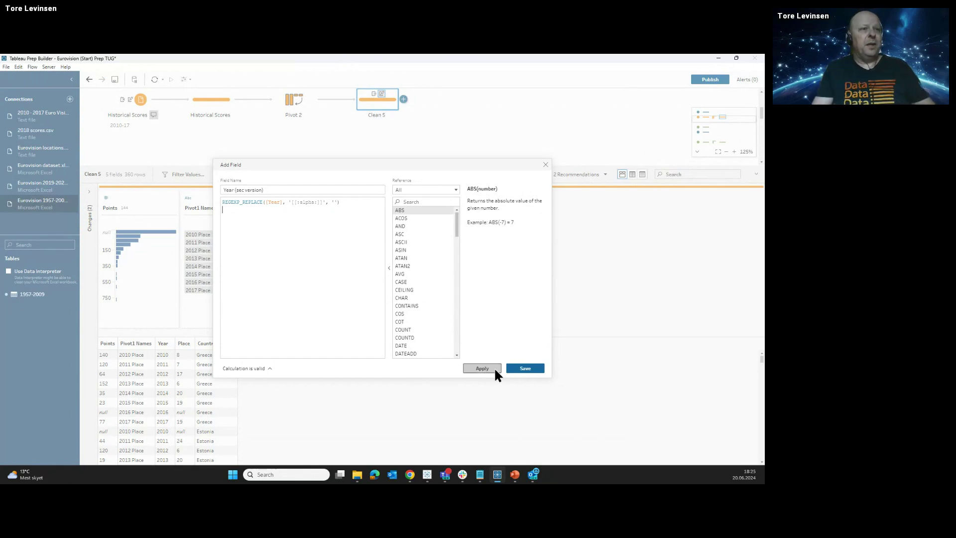
pyautogui.click(524, 369)
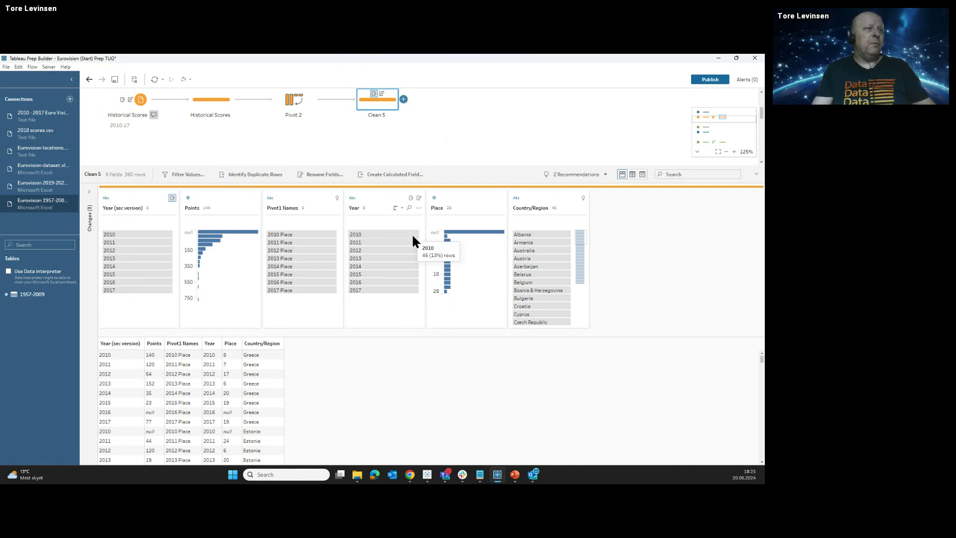
# Step: Open the 2018 Scores cleaning step and keep only the Finals value in the Stage field
pyautogui.click(254, 126)
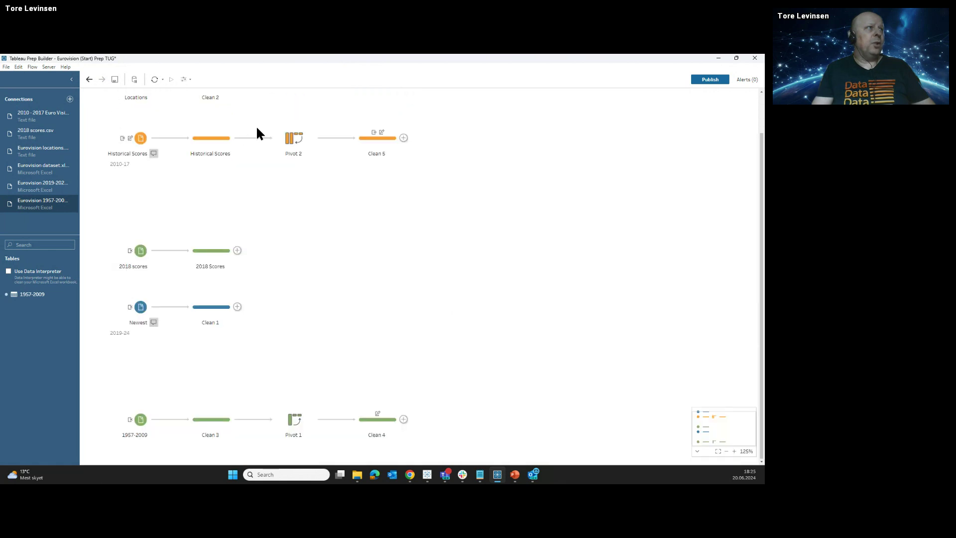
pyautogui.click(208, 266)
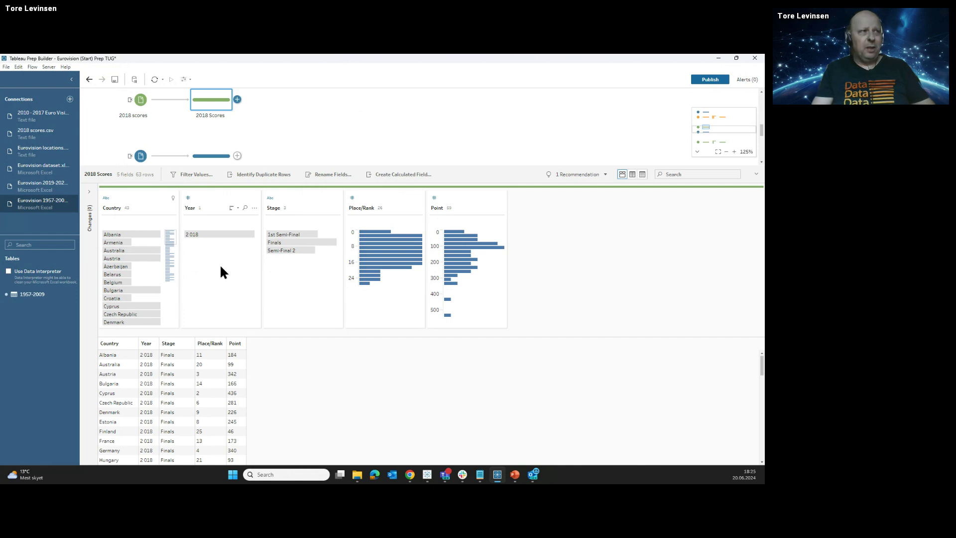
pyautogui.moveTo(296, 242)
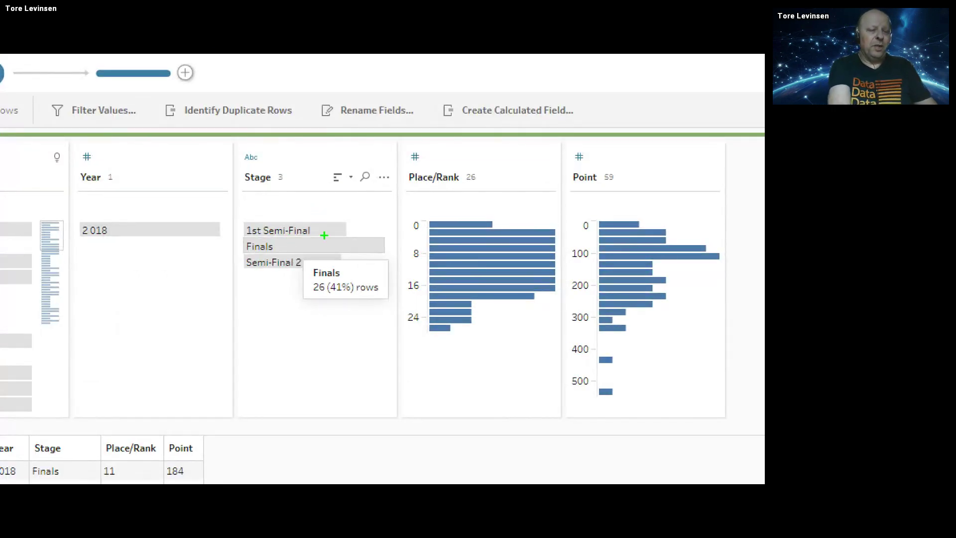
pyautogui.click(323, 239)
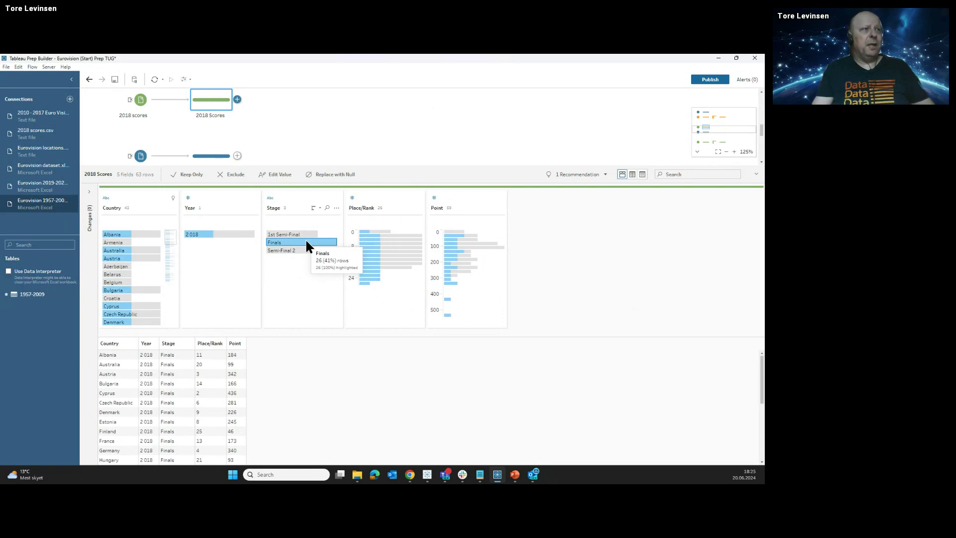
pyautogui.rightClick(306, 241)
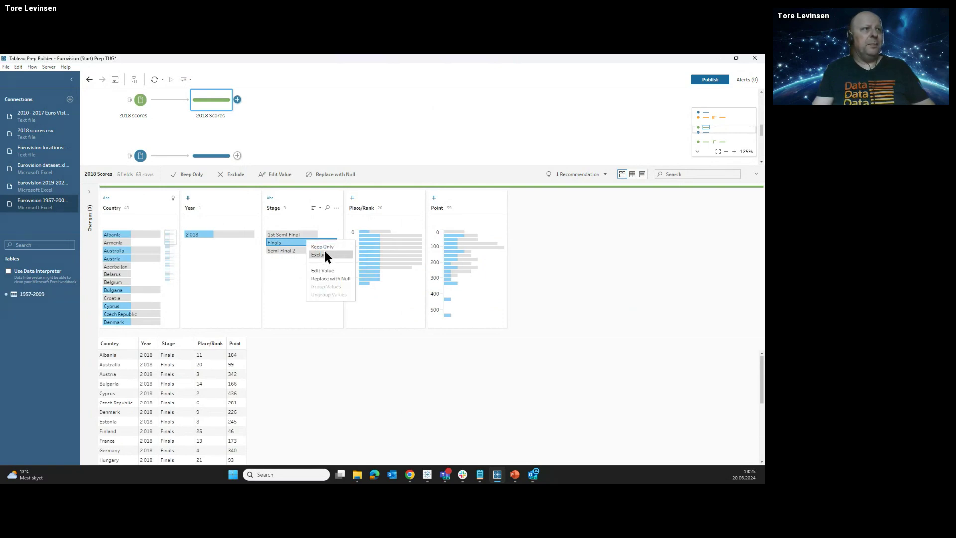
pyautogui.click(324, 246)
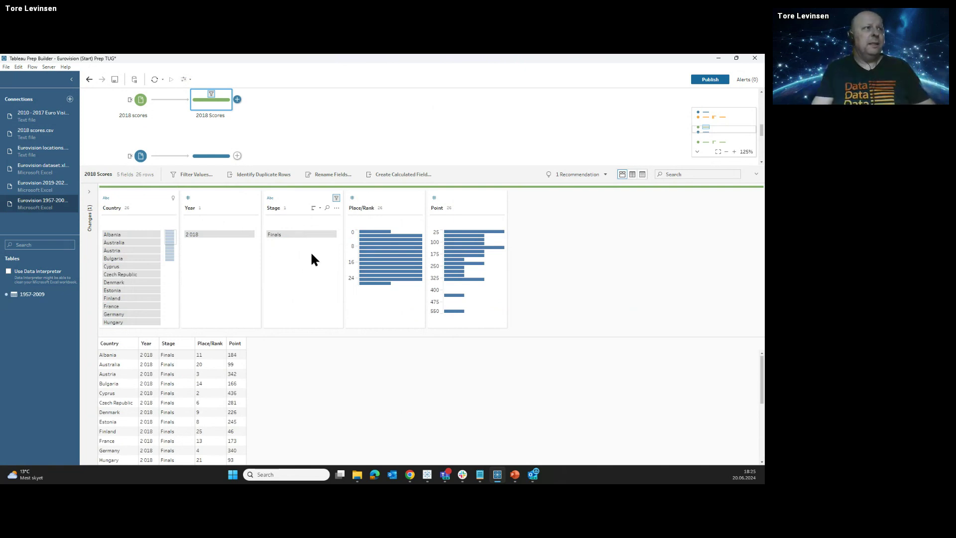
# Step: Look through the countries in the Newest input's Clean 1 step and examine Norway's rows
pyautogui.click(319, 139)
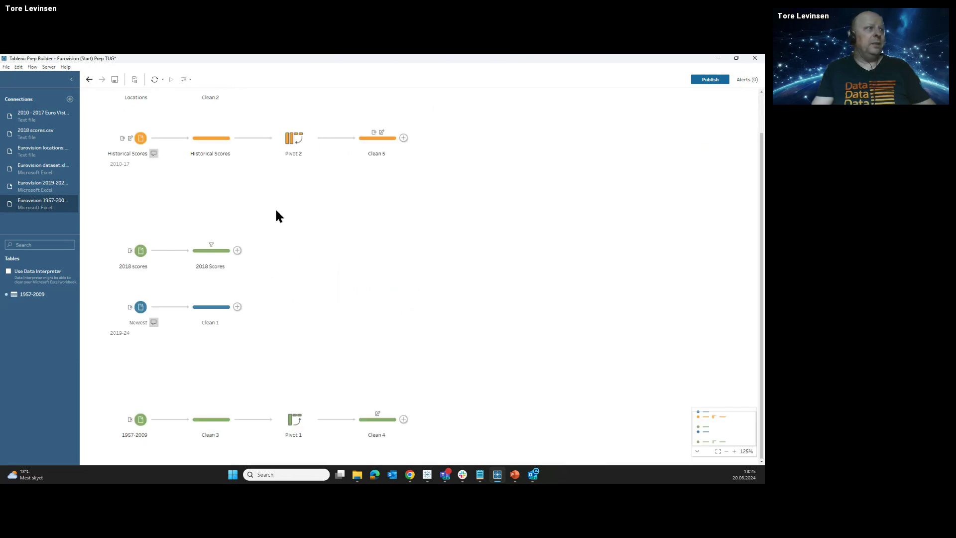
pyautogui.click(211, 312)
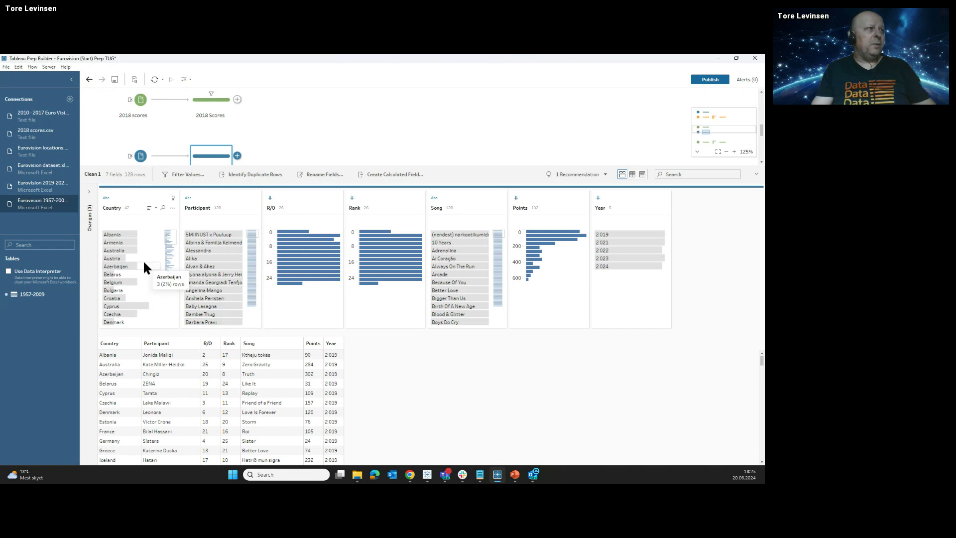
pyautogui.scroll(-10, 131, 289)
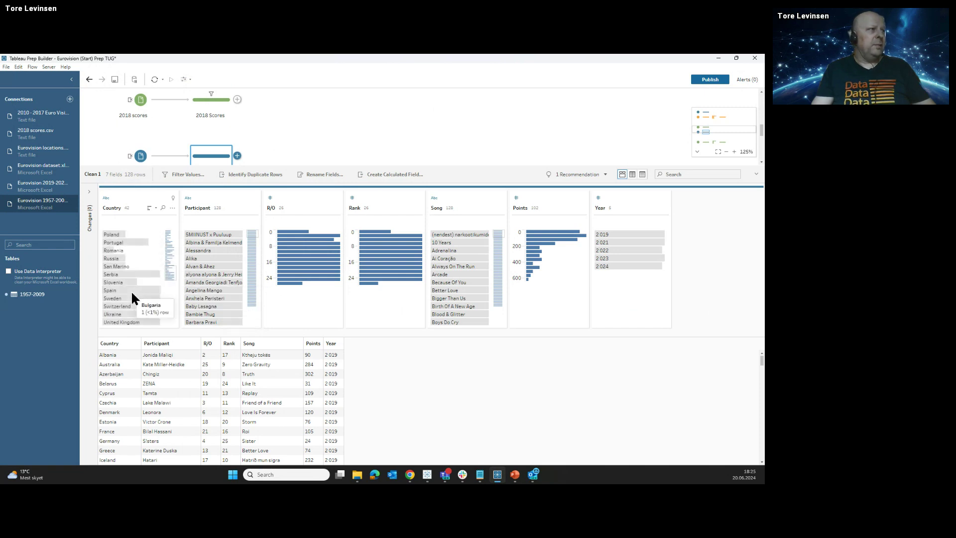
pyautogui.scroll(2, 130, 288)
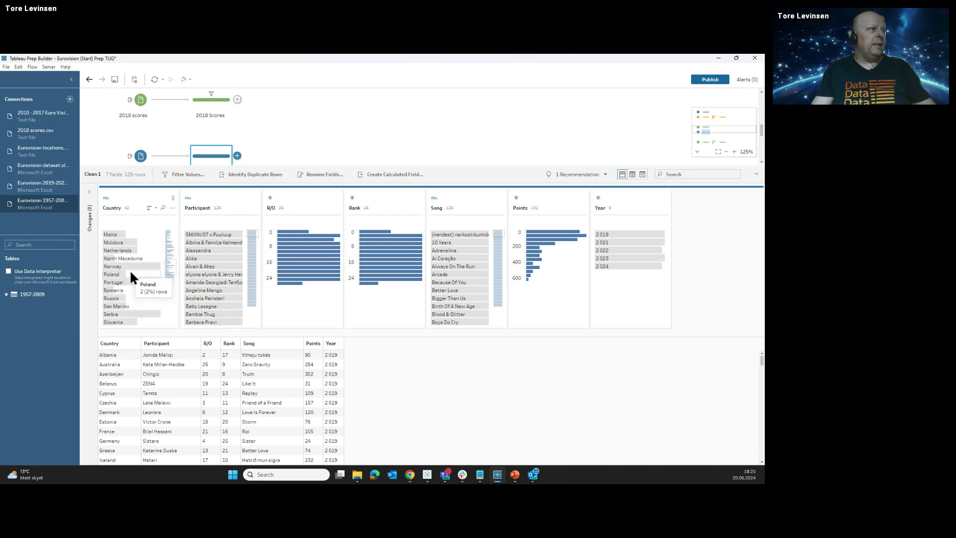
pyautogui.click(130, 268)
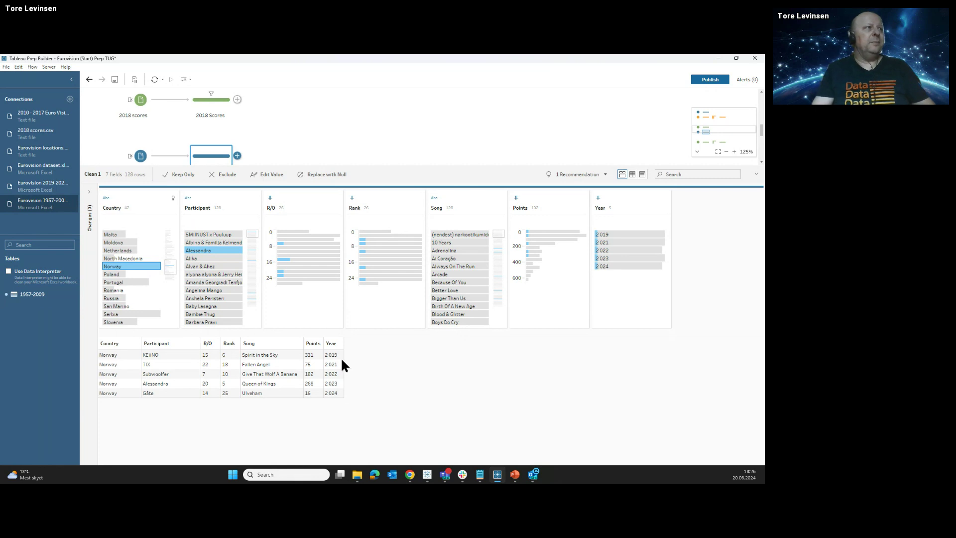
# Step: Union the Newest input's Clean 1 step with the 1957-2009 branch's Clean 4 step and return to the full flow
pyautogui.click(279, 139)
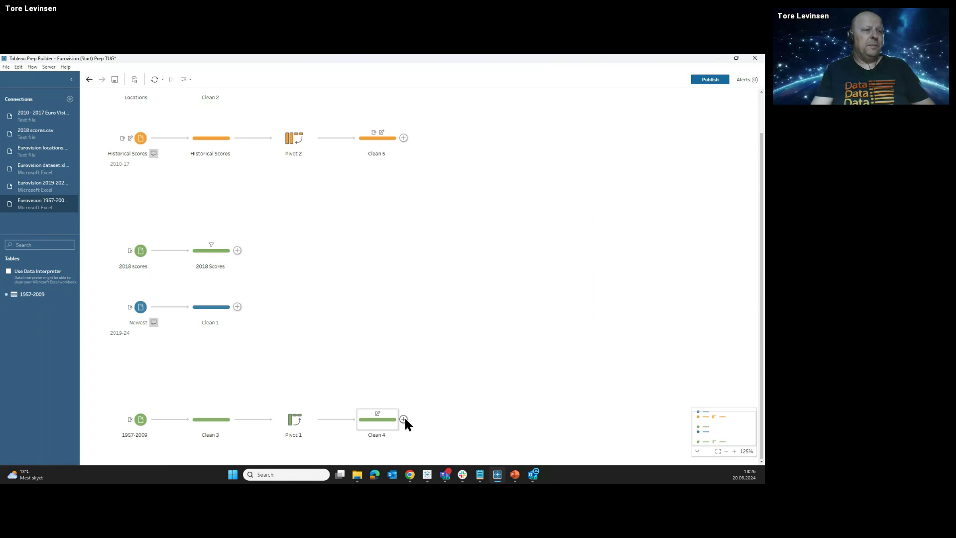
pyautogui.moveTo(404, 416); pyautogui.dragTo(217, 319)
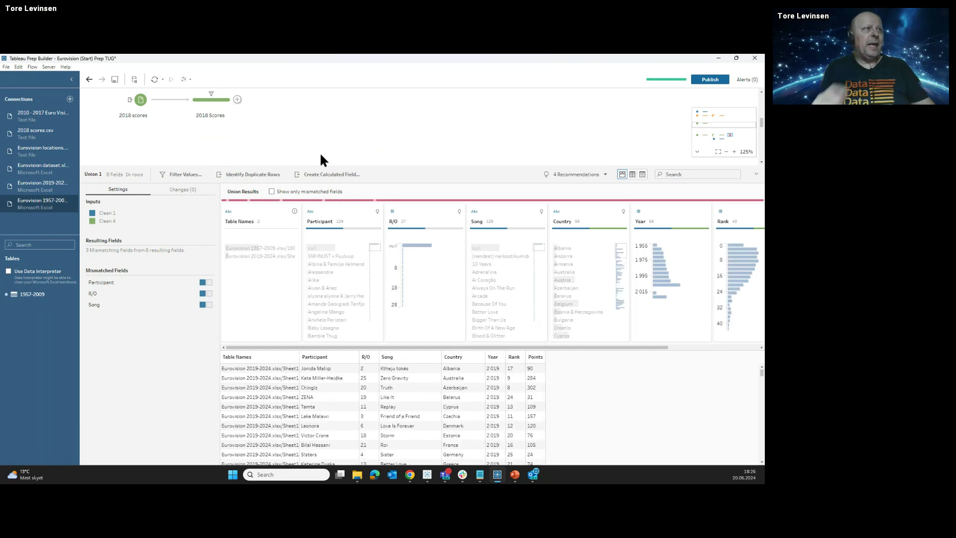
pyautogui.click(362, 131)
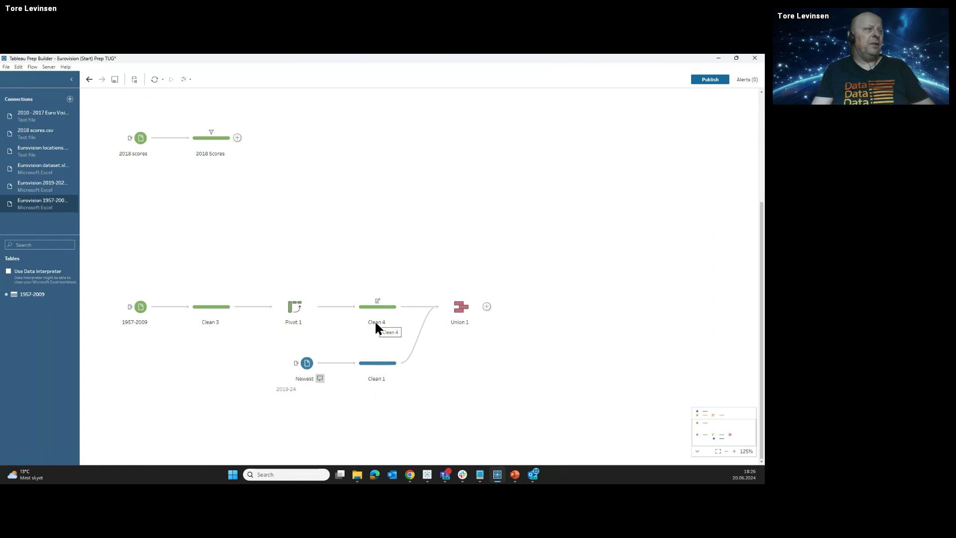
# Step: Add the 2018 Scores cleaning step and the Historical Scores branch's Clean 5 step as further inputs to Union 1
pyautogui.moveTo(239, 142); pyautogui.dragTo(427, 300)
pyautogui.scroll(2, 306, 199)
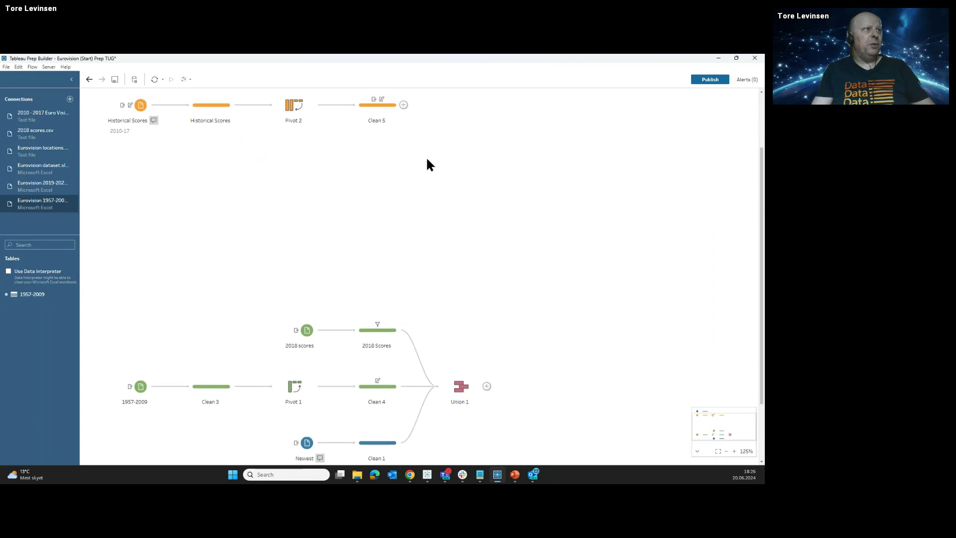
pyautogui.moveTo(402, 103); pyautogui.dragTo(421, 416)
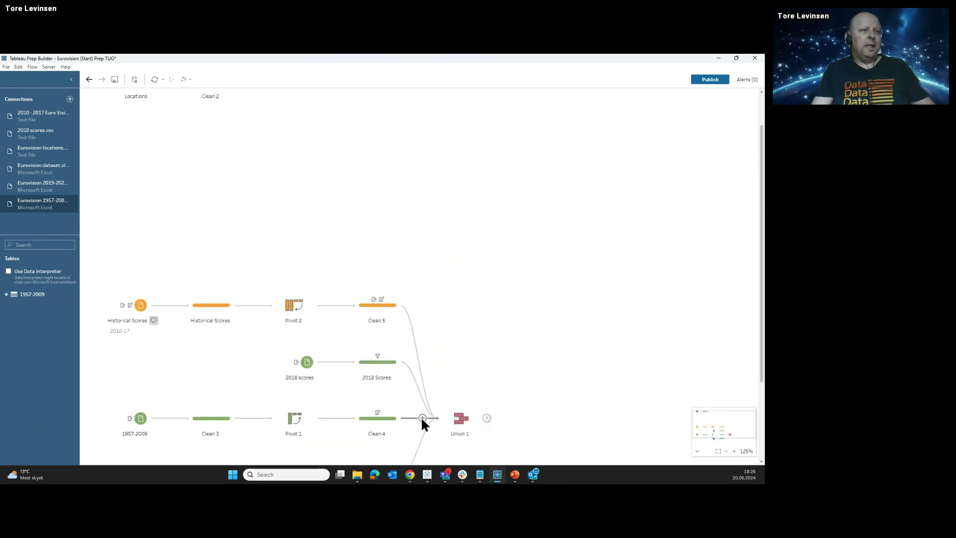
# Step: In Union 1's mismatched fields, merge Place/Rank and Place into the Rank field
pyautogui.click(462, 420)
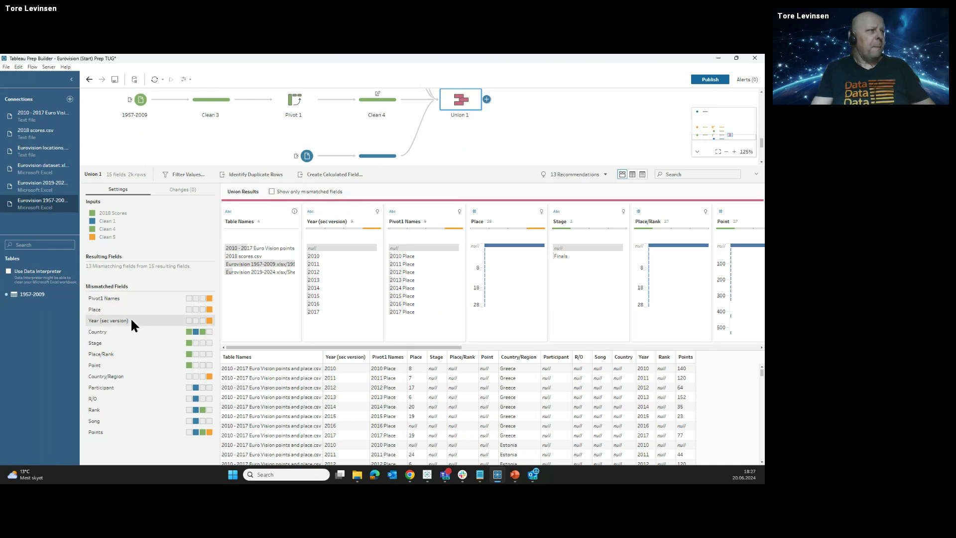
pyautogui.click(125, 408)
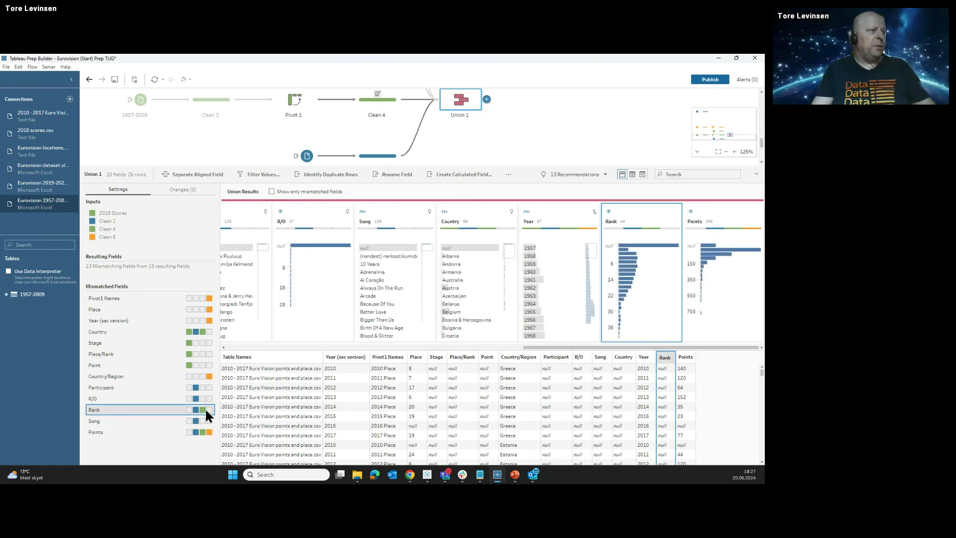
pyautogui.click(181, 354)
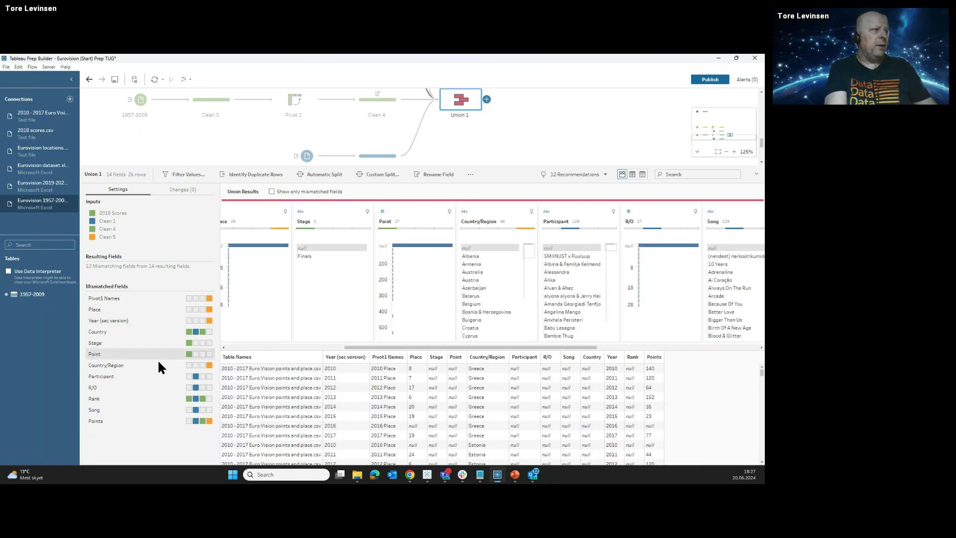
pyautogui.click(148, 398)
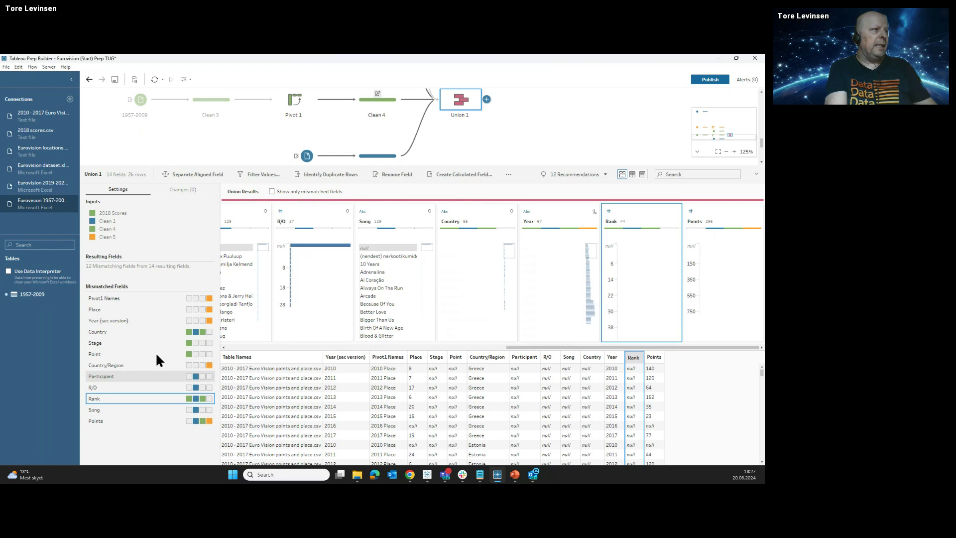
pyautogui.click(182, 309)
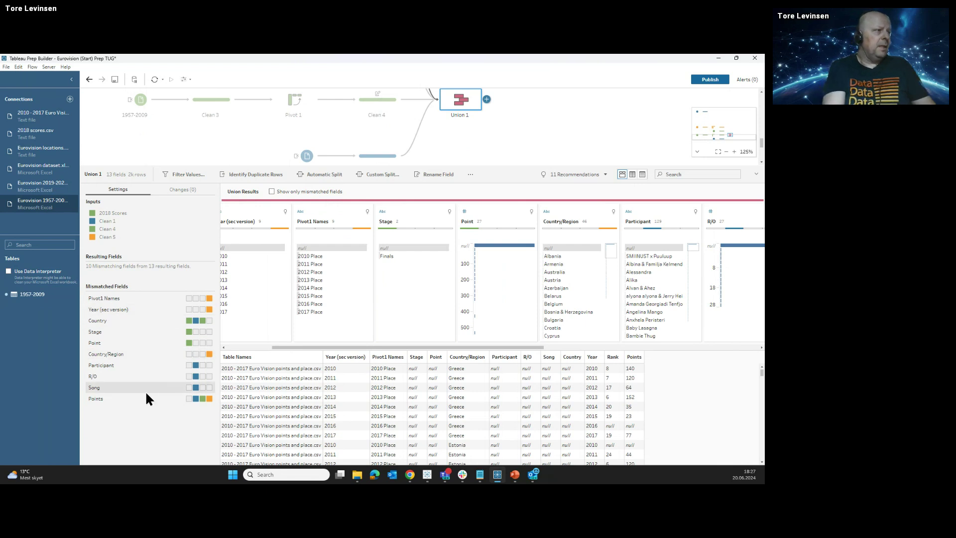
# Step: In Union 1, merge the mismatched Point field into Points and Country/Region into Country
pyautogui.click(120, 399)
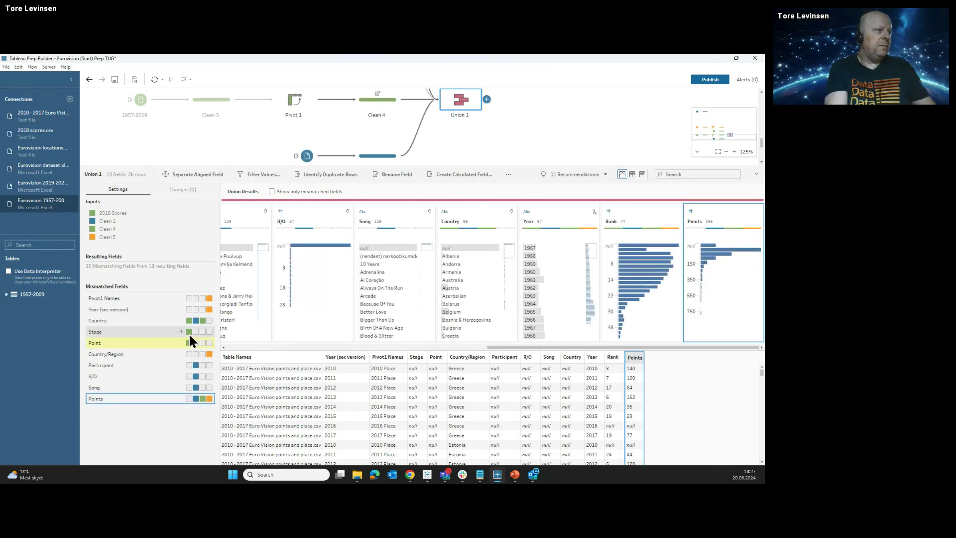
pyautogui.moveTo(180, 343)
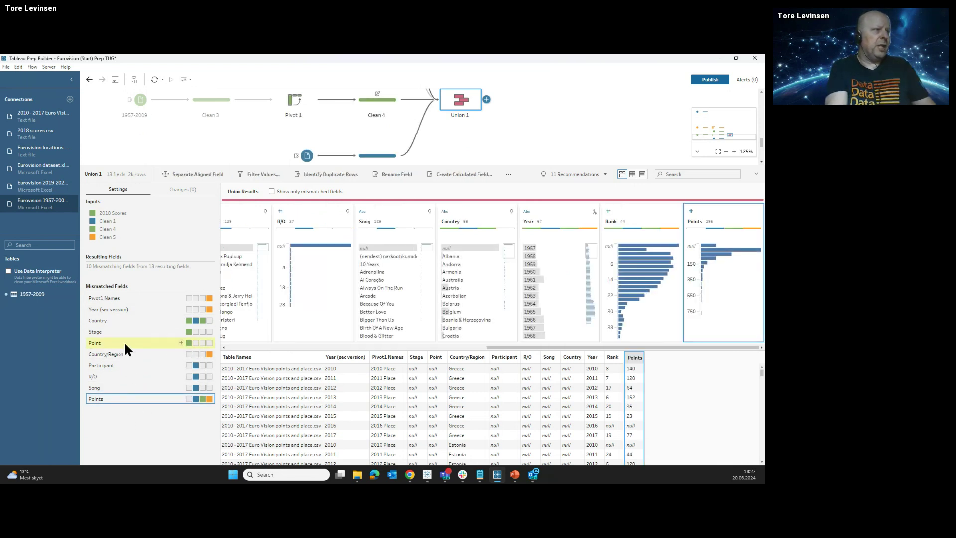
pyautogui.click(181, 342)
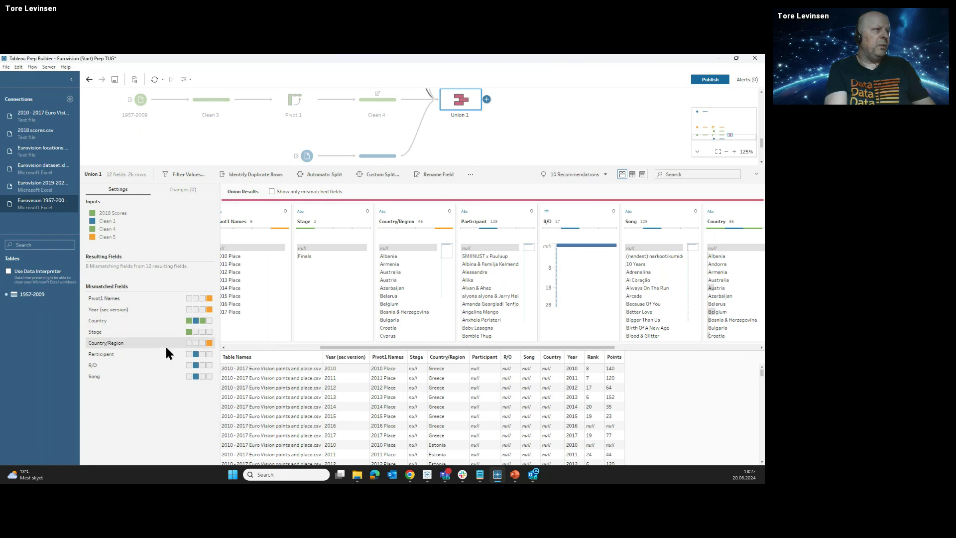
pyautogui.click(160, 320)
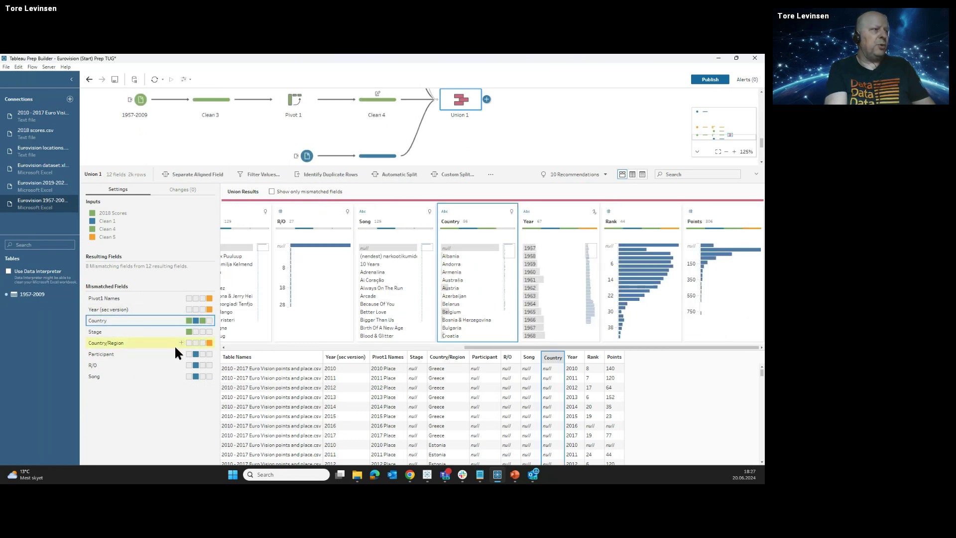
pyautogui.click(181, 342)
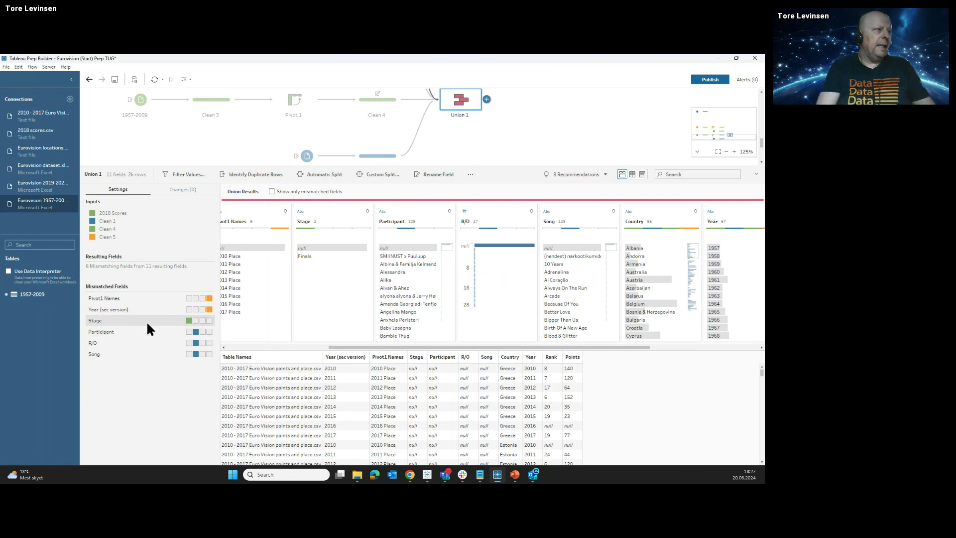
# Step: Add a cleaning step after Union 1 and remove the Year (sec version) and Pivot1 Names fields in it
pyautogui.click(129, 299)
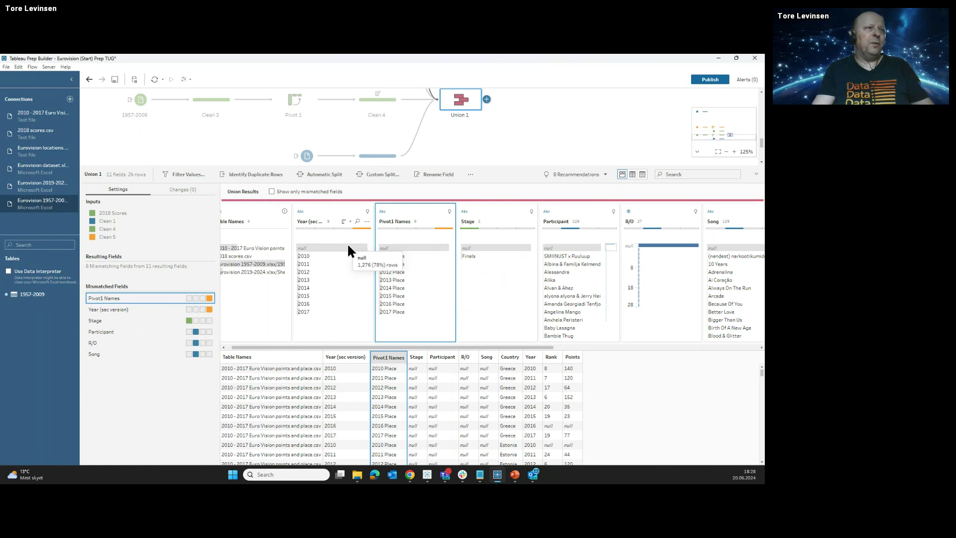
pyautogui.click(487, 99)
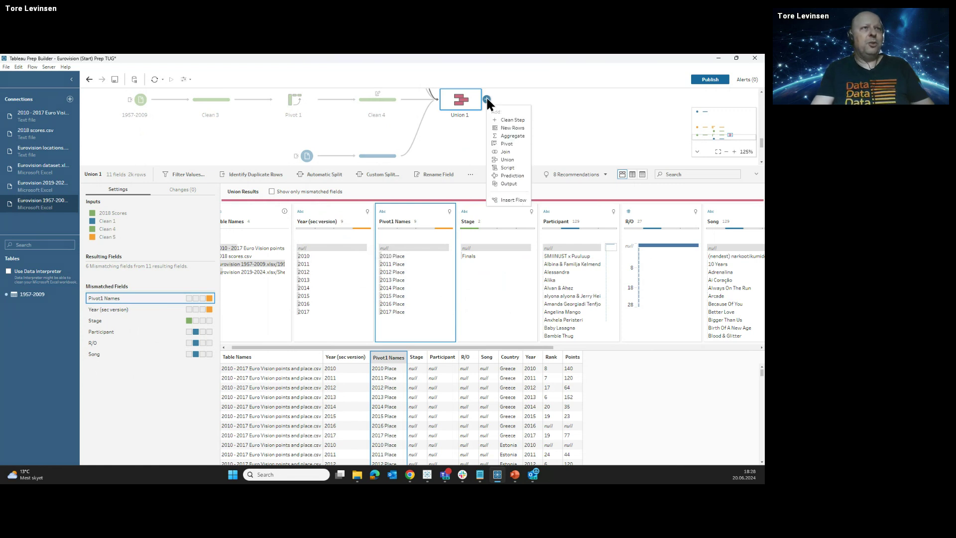
pyautogui.click(504, 120)
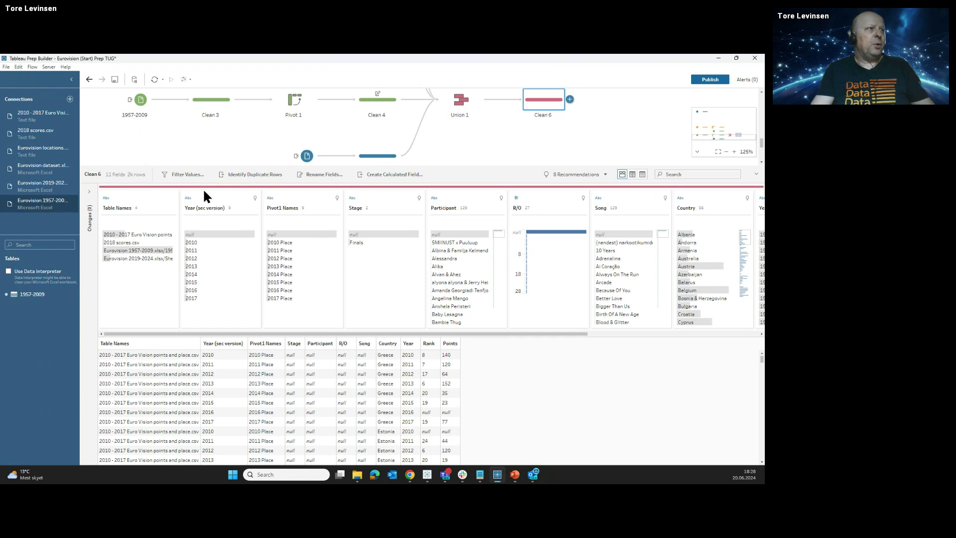
pyautogui.click(221, 193)
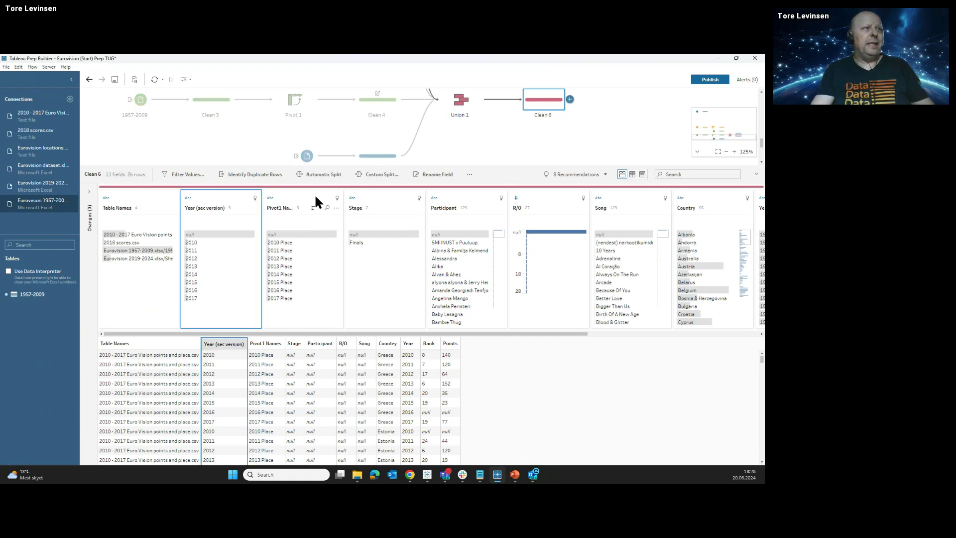
pyautogui.keyDown('ctrl'); pyautogui.click(323, 202); pyautogui.keyUp('ctrl')
pyautogui.click(335, 208)
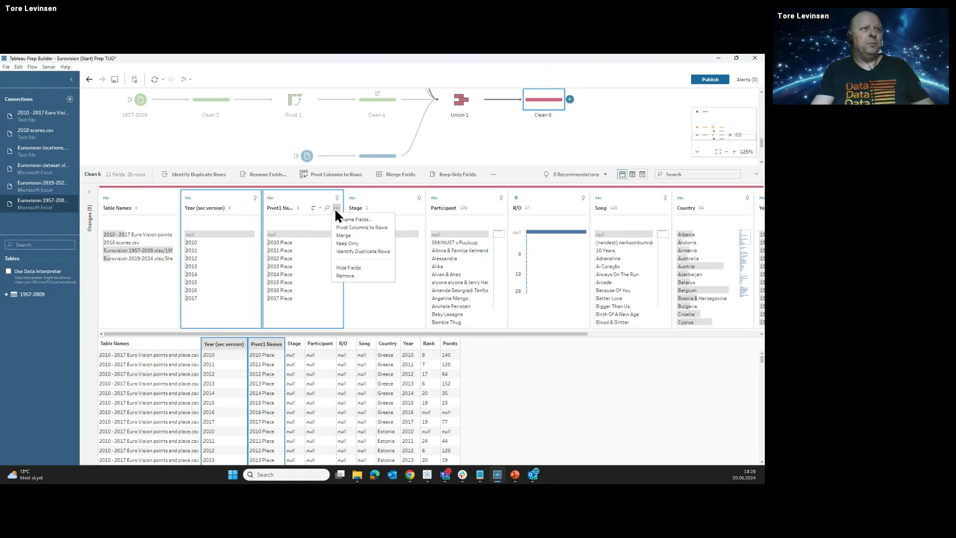
pyautogui.click(348, 275)
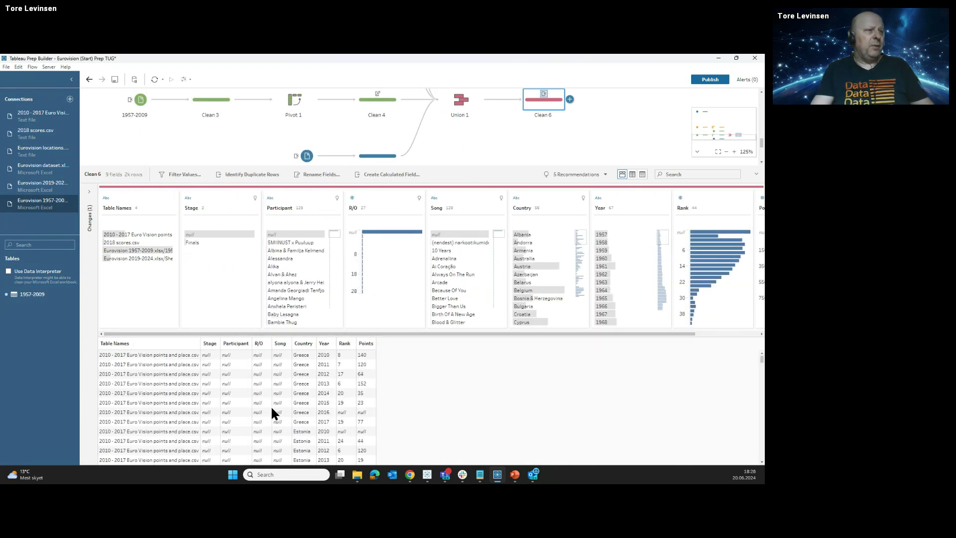
# Step: Look through the unioned rows and replace the null value in the Stage field with Finals
pyautogui.scroll(-4, 205, 381)
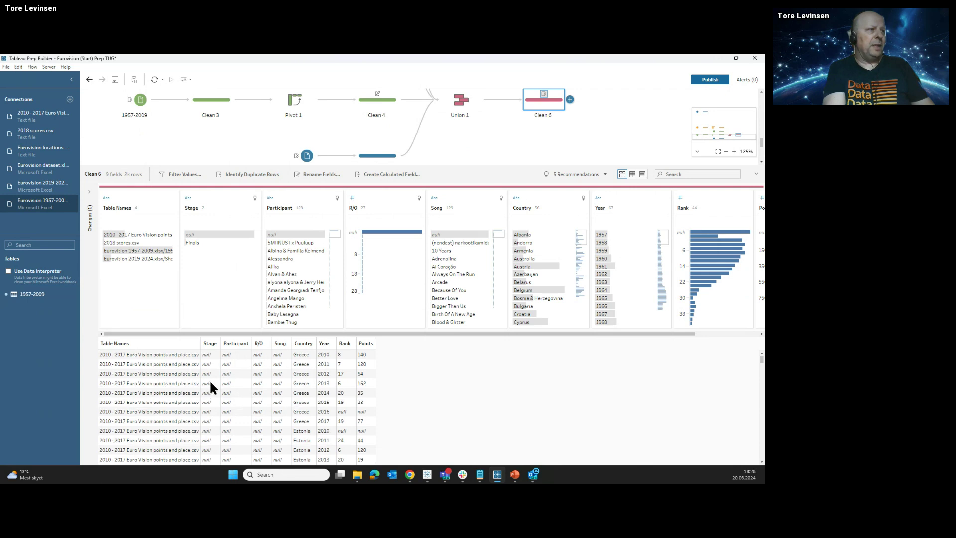
pyautogui.scroll(-5, 210, 380)
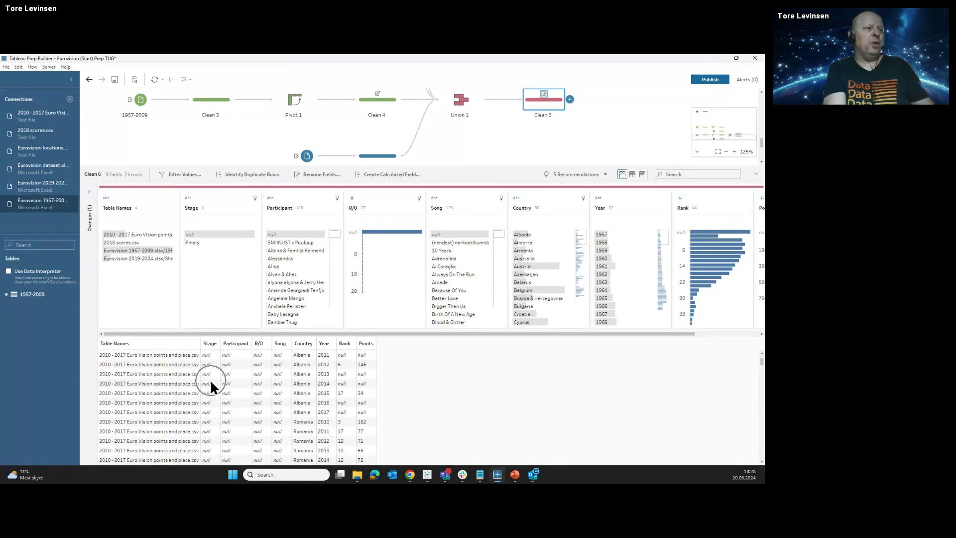
pyautogui.moveTo(197, 243)
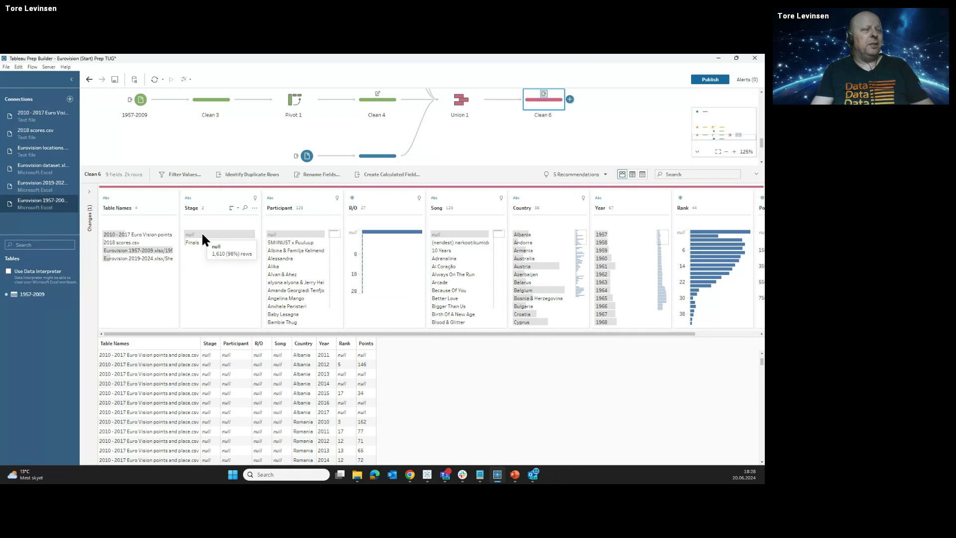
pyautogui.click(202, 234)
pyautogui.doubleClick(214, 233)
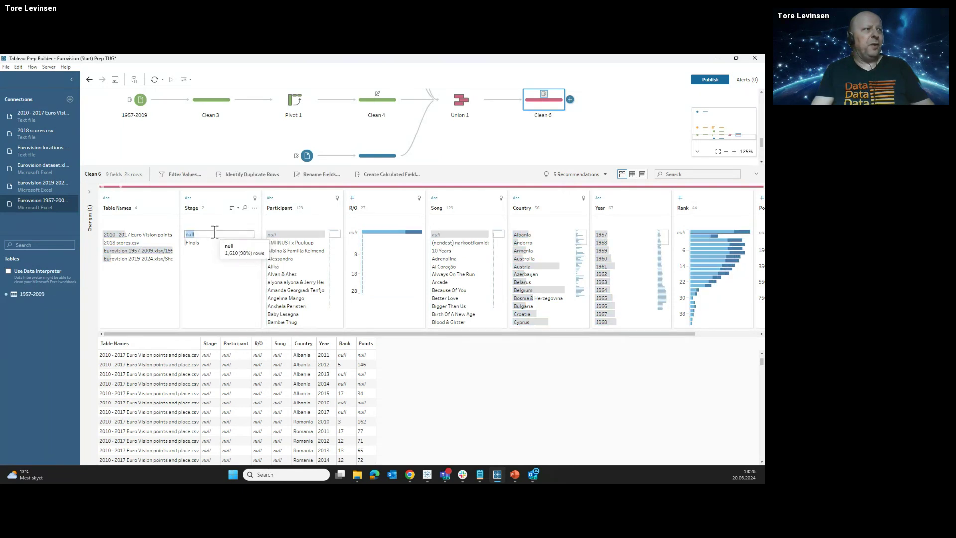
pyautogui.write('Finals')
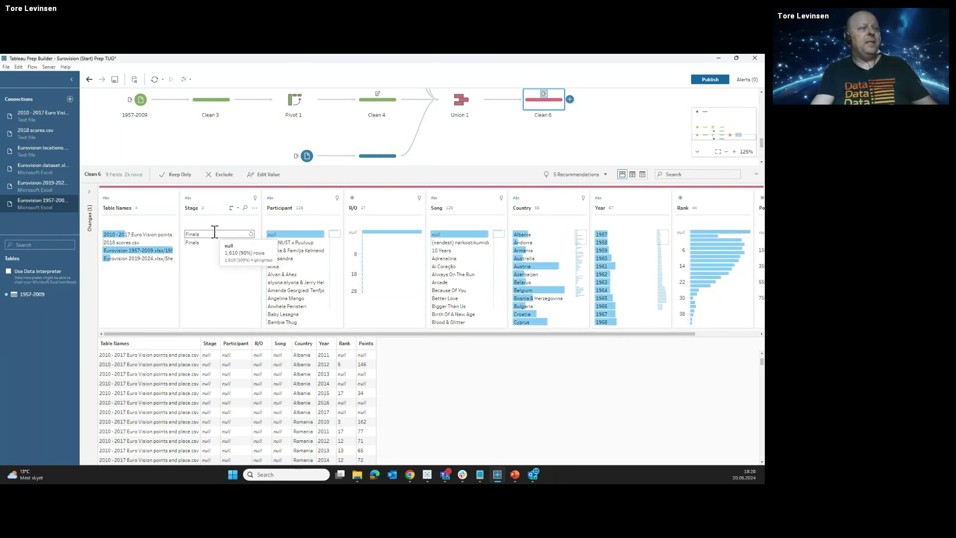
pyautogui.press('Return')
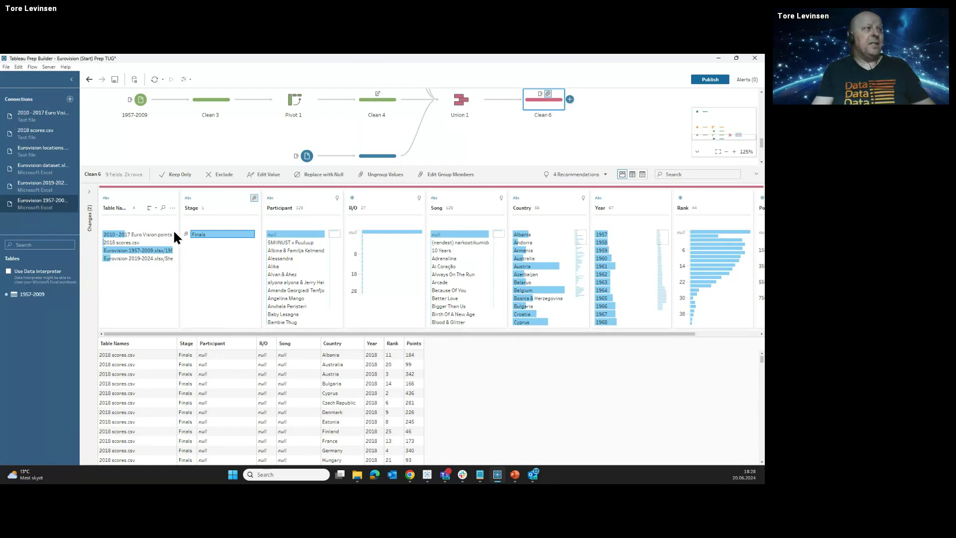
# Step: Remove the Table Names and Stage fields from the Clean 6 step
pyautogui.click(172, 207)
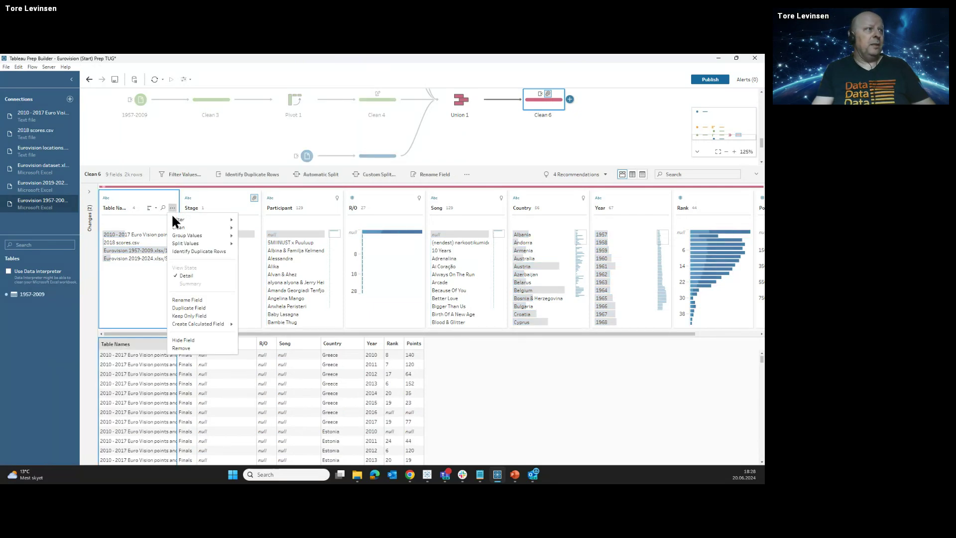
pyautogui.click(190, 347)
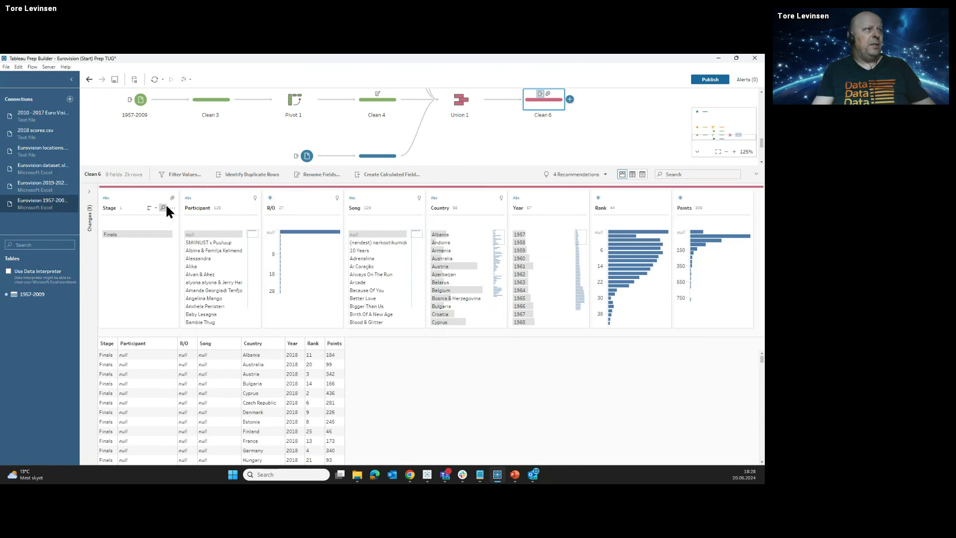
pyautogui.click(173, 208)
pyautogui.click(181, 348)
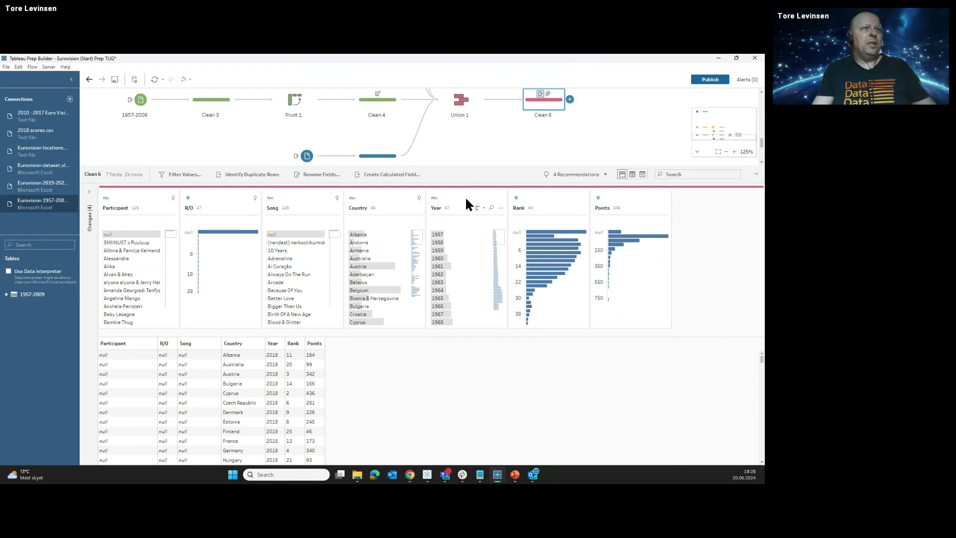
# Step: Reorder the Clean 6 fields so Year is first and Country second, and check the 2024 rows
pyautogui.moveTo(463, 198); pyautogui.dragTo(103, 206)
pyautogui.moveTo(470, 200); pyautogui.dragTo(177, 205)
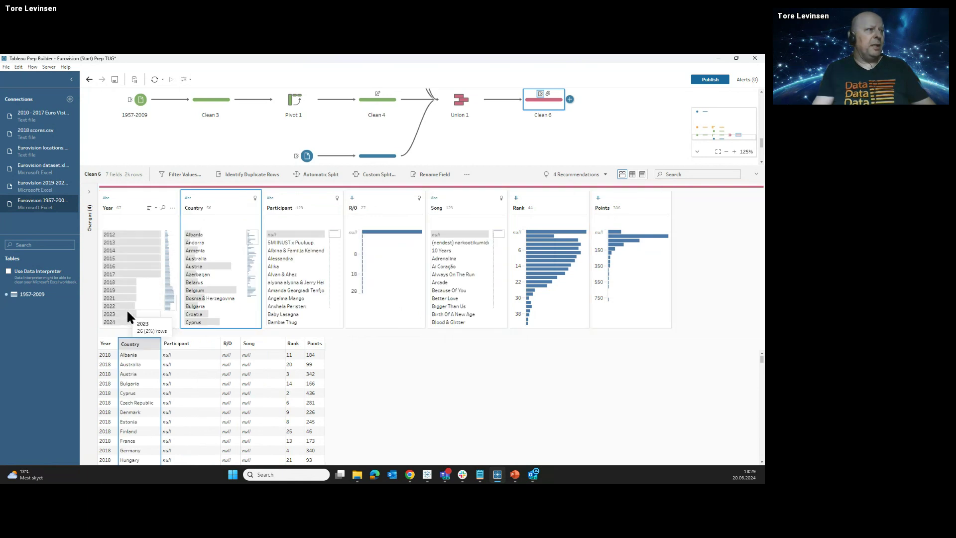
pyautogui.click(118, 323)
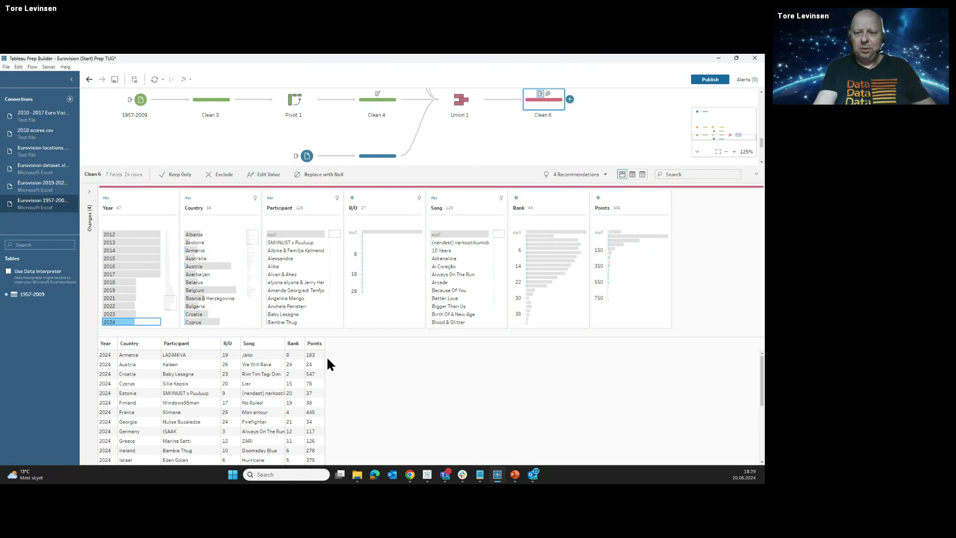
pyautogui.click(582, 136)
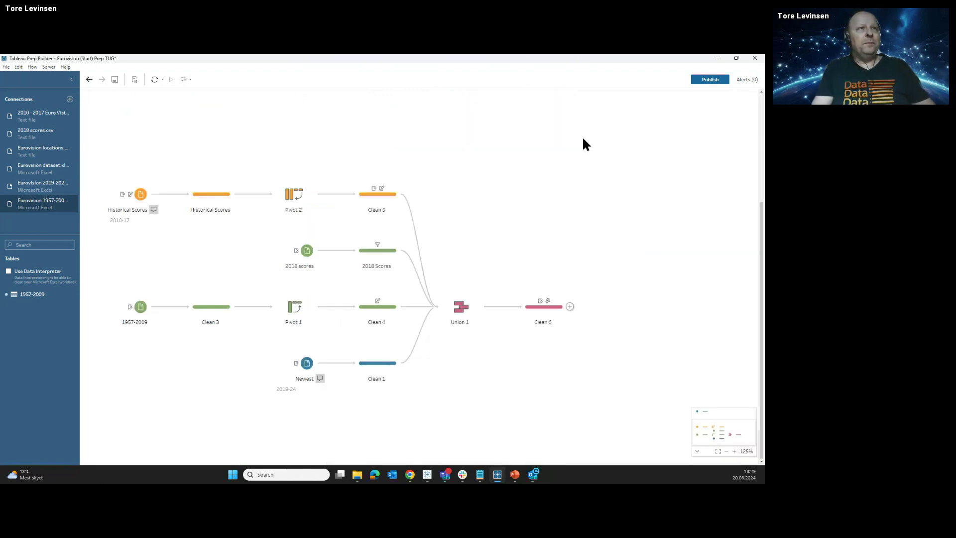
# Step: Open the Locations branch's Clean 2 step and examine how the broadcaster is spelled in Norway's rows
pyautogui.scroll(3, 403, 184)
pyautogui.click(204, 128)
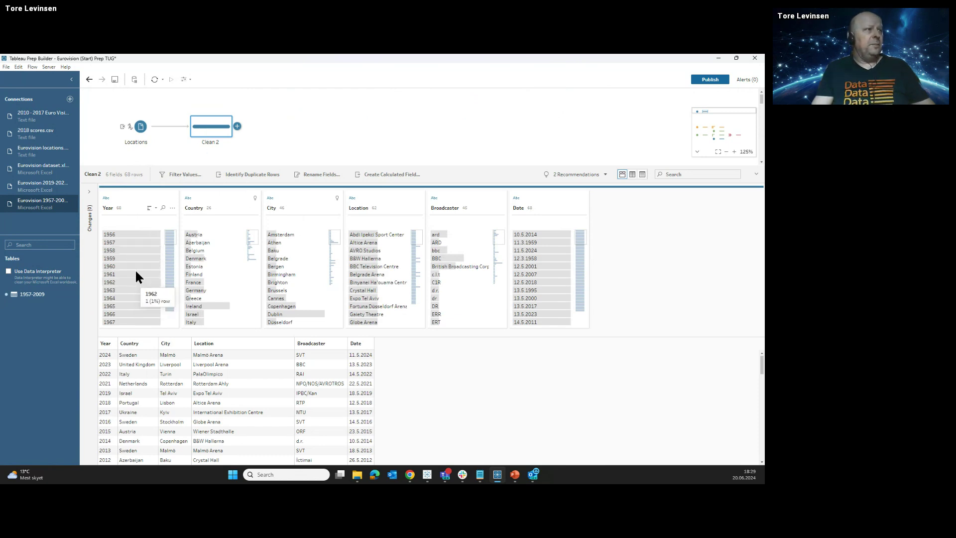
pyautogui.scroll(-5, 210, 274)
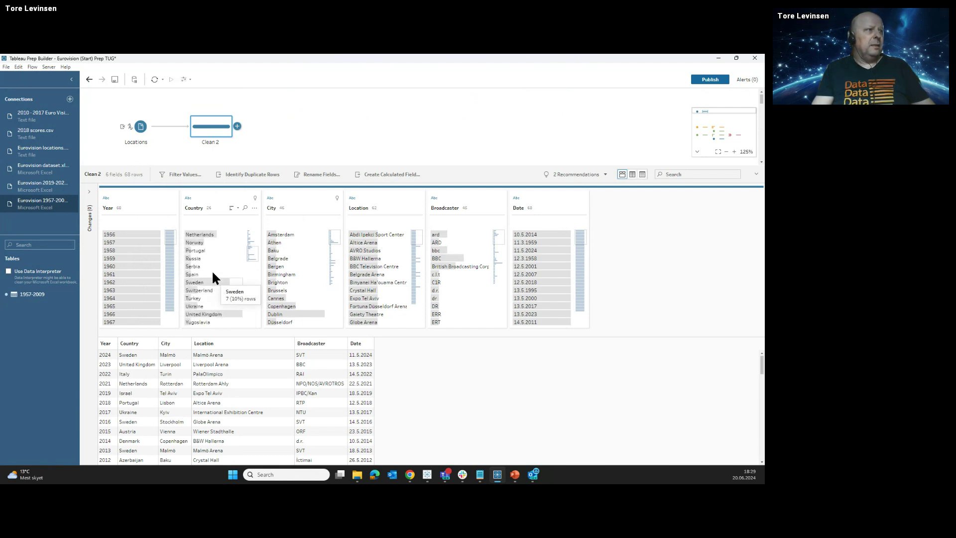
pyautogui.scroll(2, 210, 266)
pyautogui.click(211, 282)
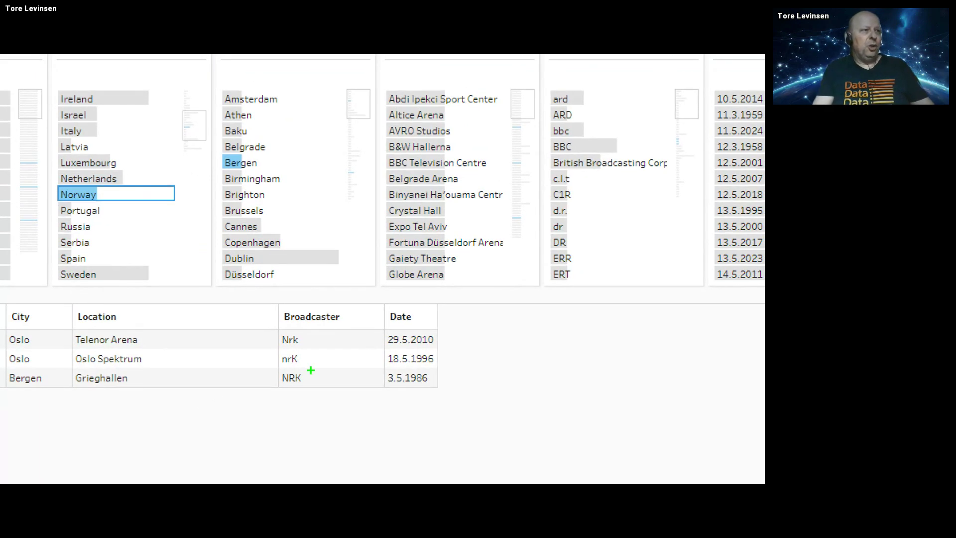
pyautogui.moveTo(301, 309)
pyautogui.mouseDown()
pyautogui.moveTo(265, 360)
pyautogui.moveTo(323, 401)
pyautogui.moveTo(300, 317)
pyautogui.mouseUp()
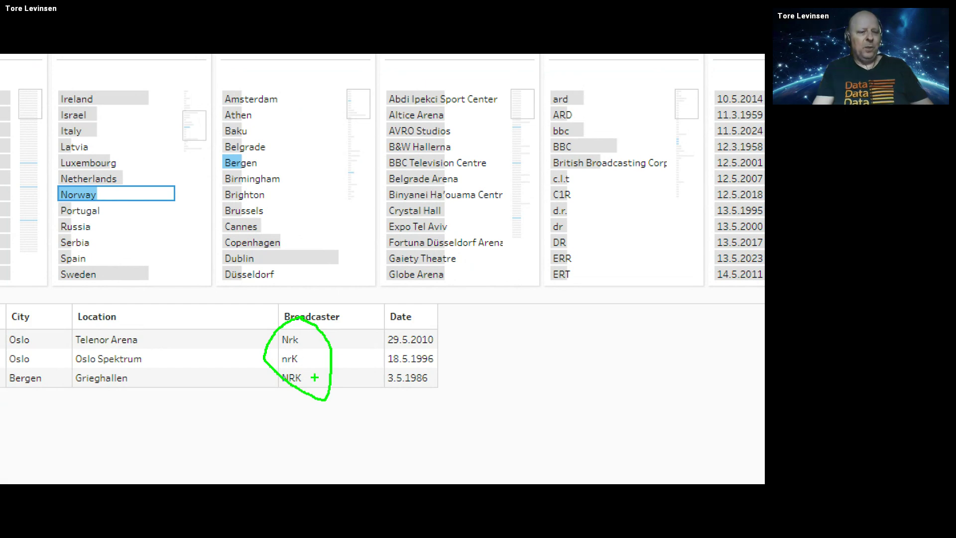
pyautogui.press('Escape')
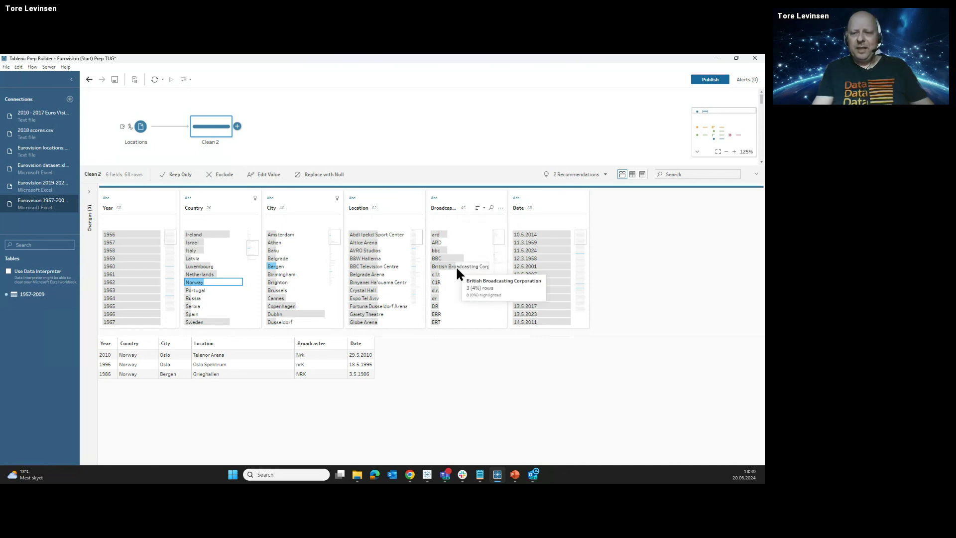
# Step: Convert all values of the Broadcaster field in the Clean 2 step to uppercase
pyautogui.click(501, 209)
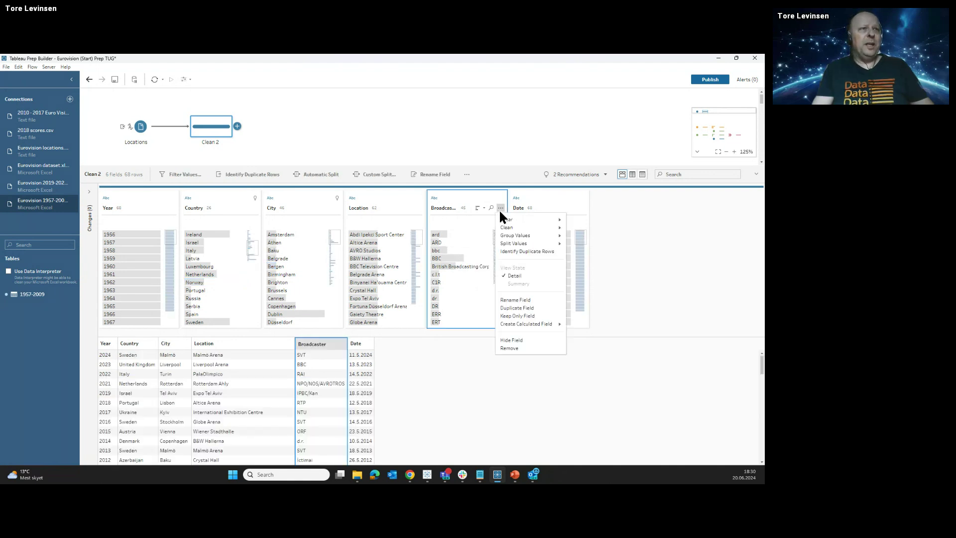
pyautogui.moveTo(512, 227)
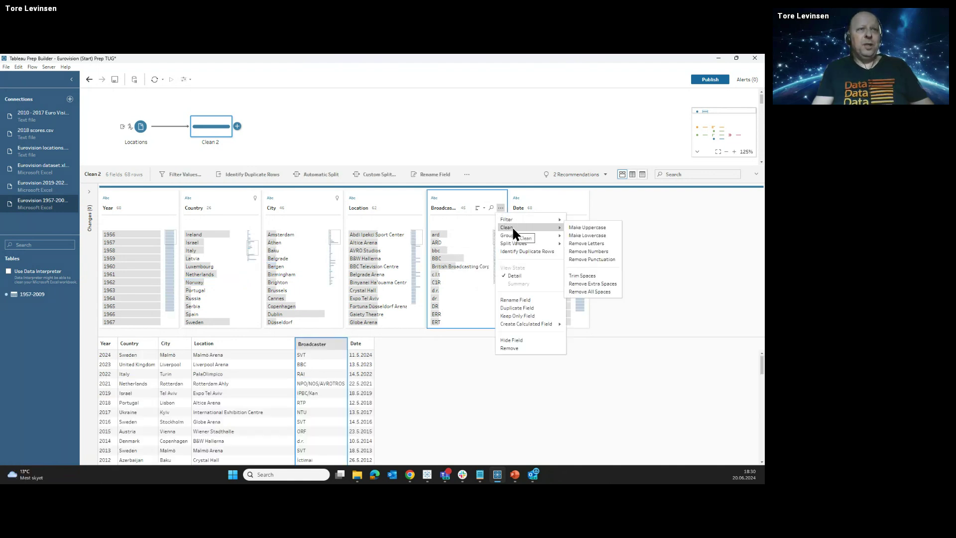
pyautogui.click(597, 228)
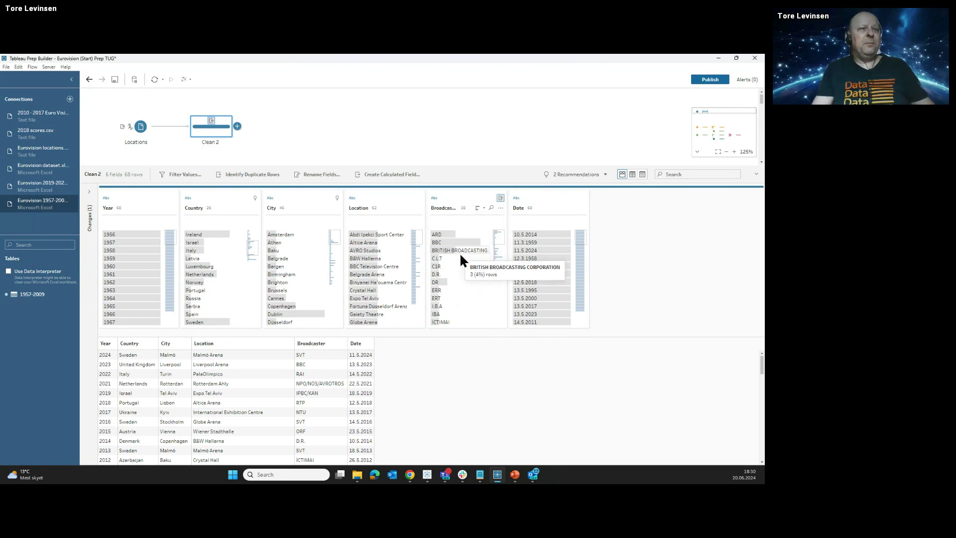
# Step: Group the Broadcaster values by pronunciation and check which members the DR group contains
pyautogui.click(501, 208)
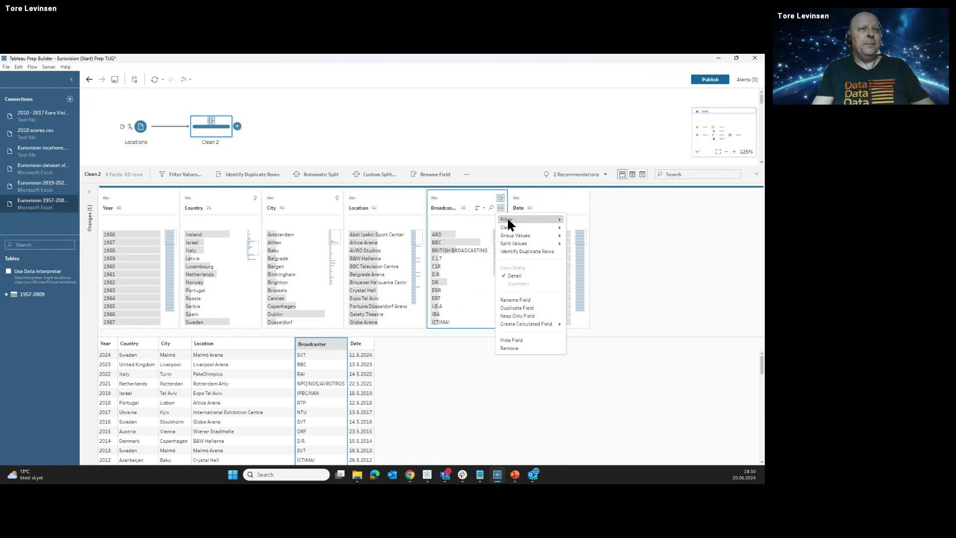
pyautogui.moveTo(521, 227)
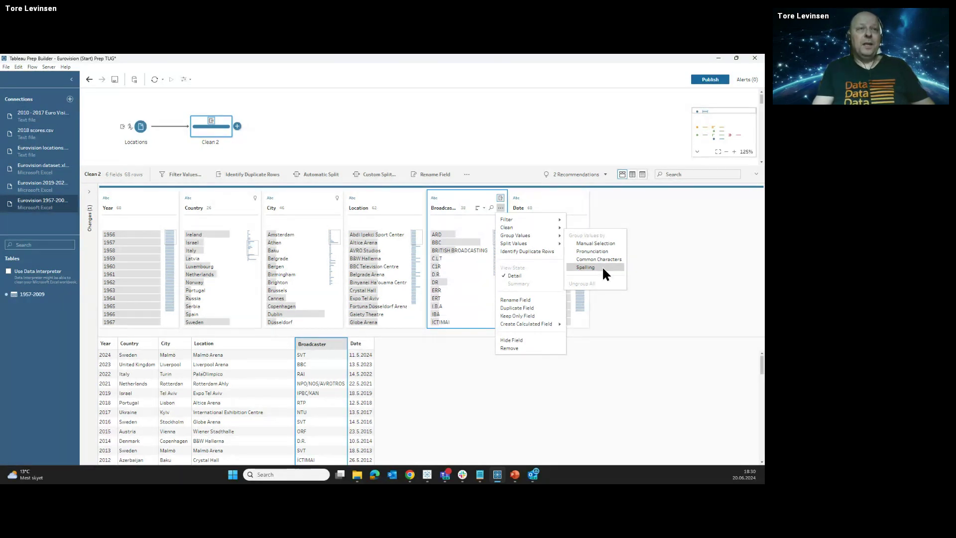
pyautogui.click(598, 250)
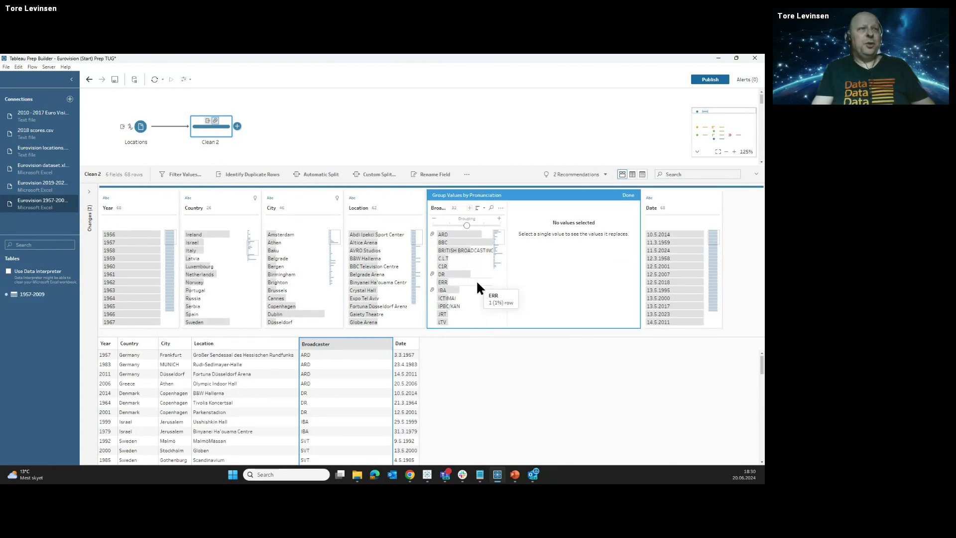
pyautogui.click(459, 275)
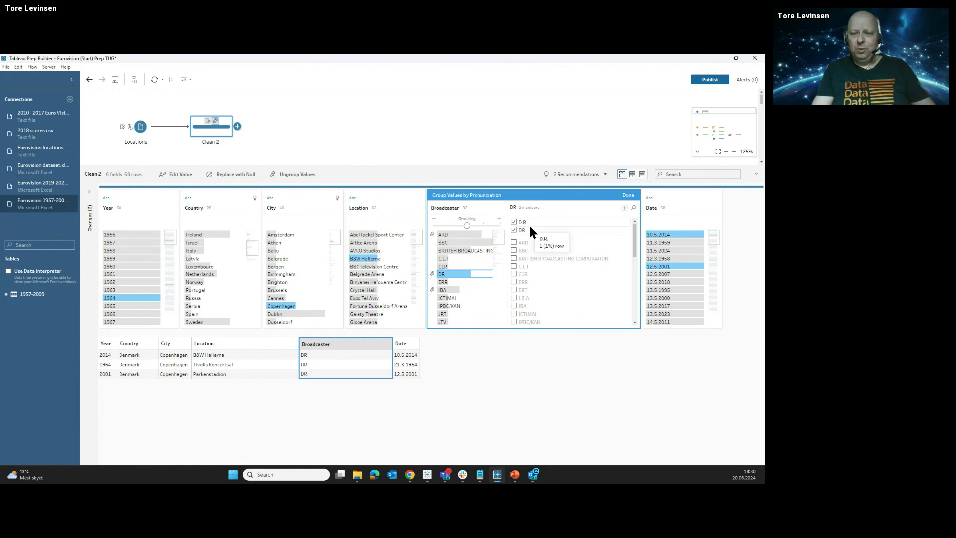
# Step: Add BRITISH BROADCASTING CORPORATION to the BBC group and SSR SRG to the SRG SSR IDÉE SUISSE group in Broadcaster
pyautogui.click(456, 241)
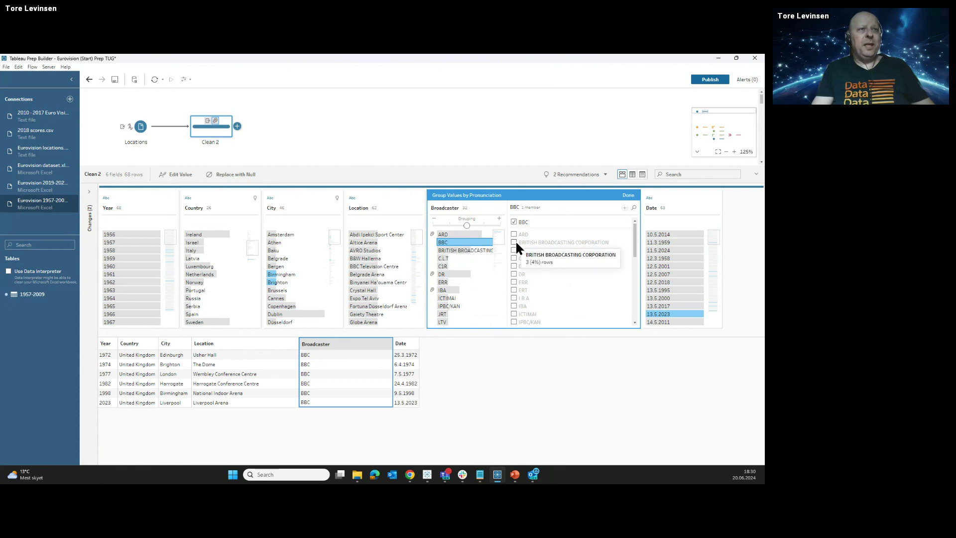
pyautogui.click(514, 242)
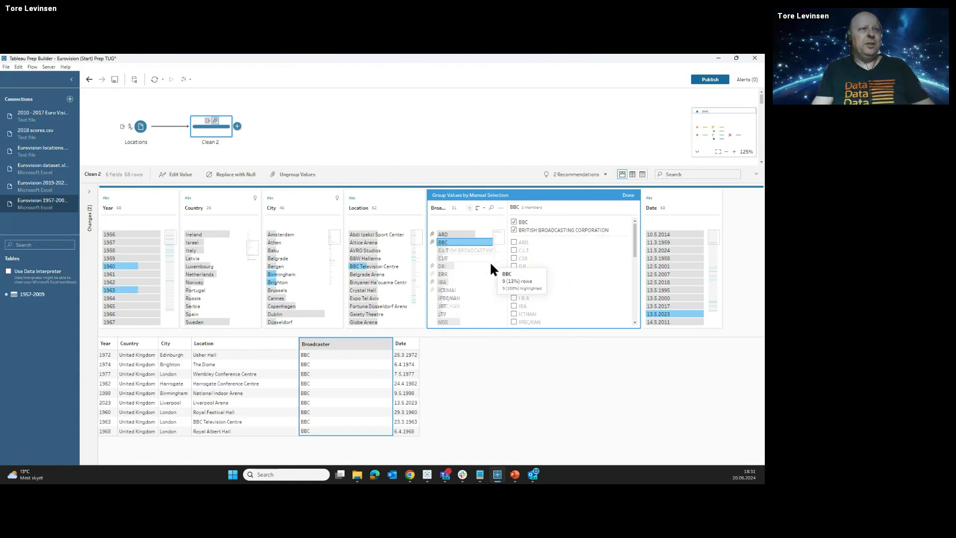
pyautogui.scroll(-4, 485, 275)
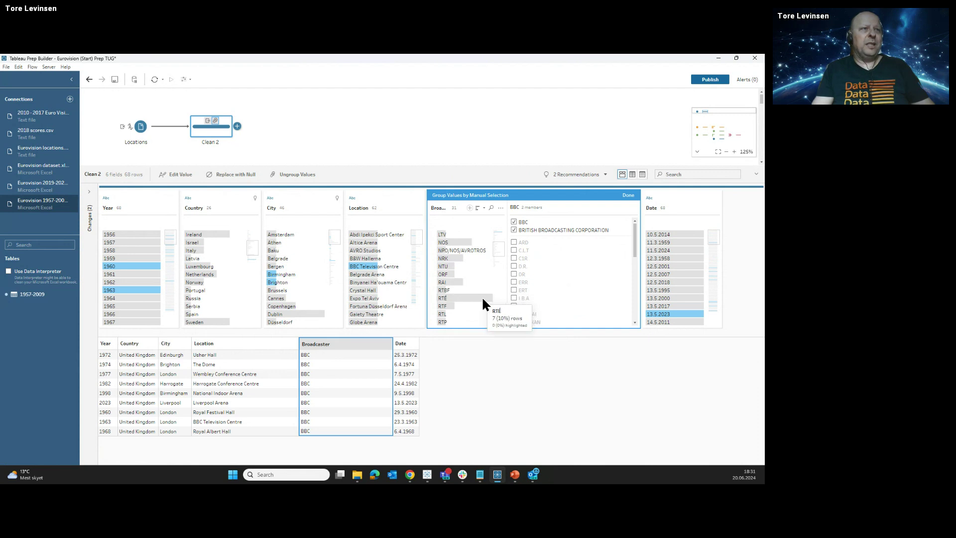
pyautogui.scroll(-2, 483, 299)
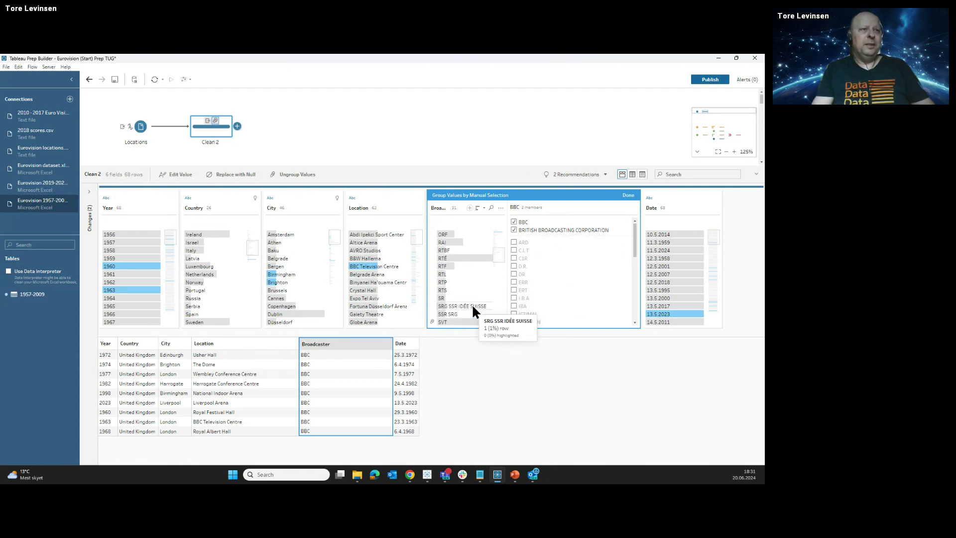
pyautogui.click(472, 305)
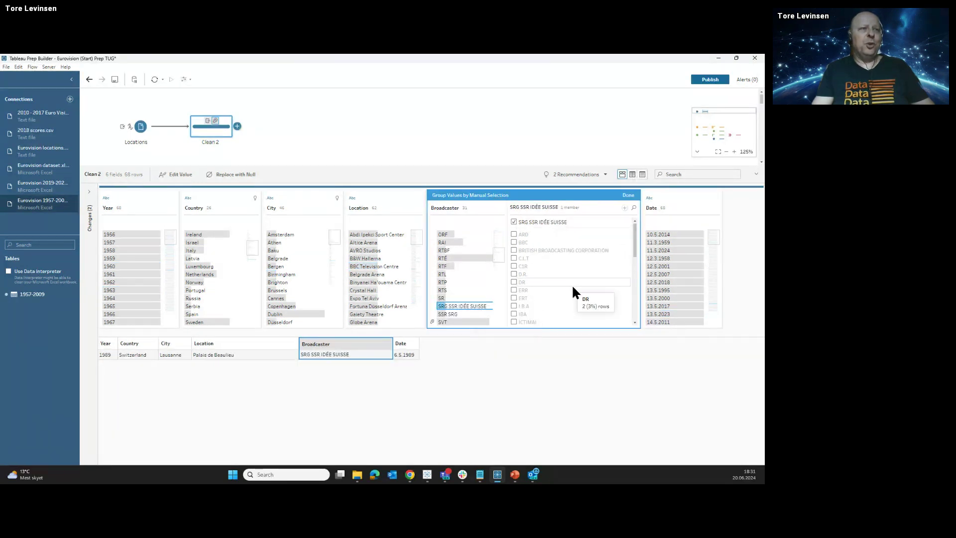
pyautogui.scroll(-3, 571, 287)
pyautogui.scroll(-5, 570, 290)
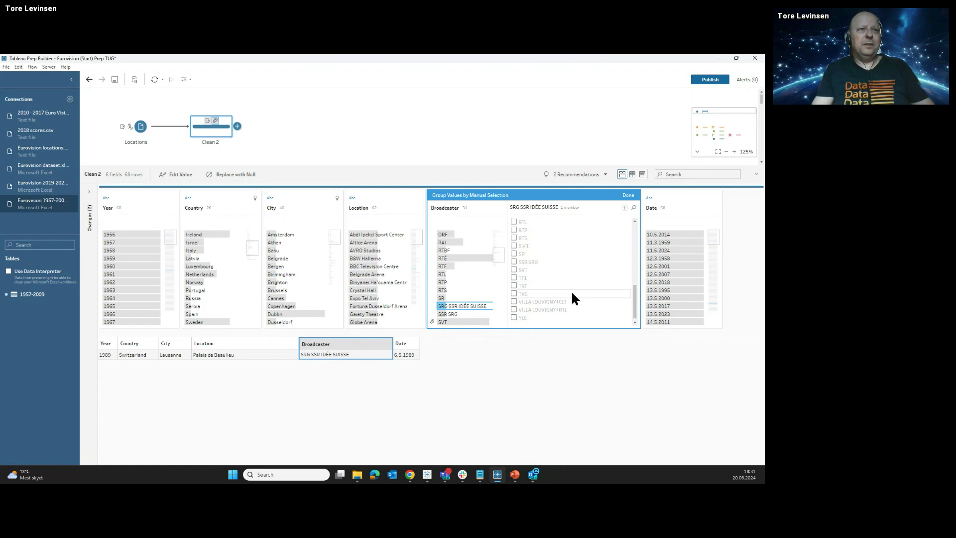
pyautogui.click(514, 262)
pyautogui.scroll(-1, 472, 301)
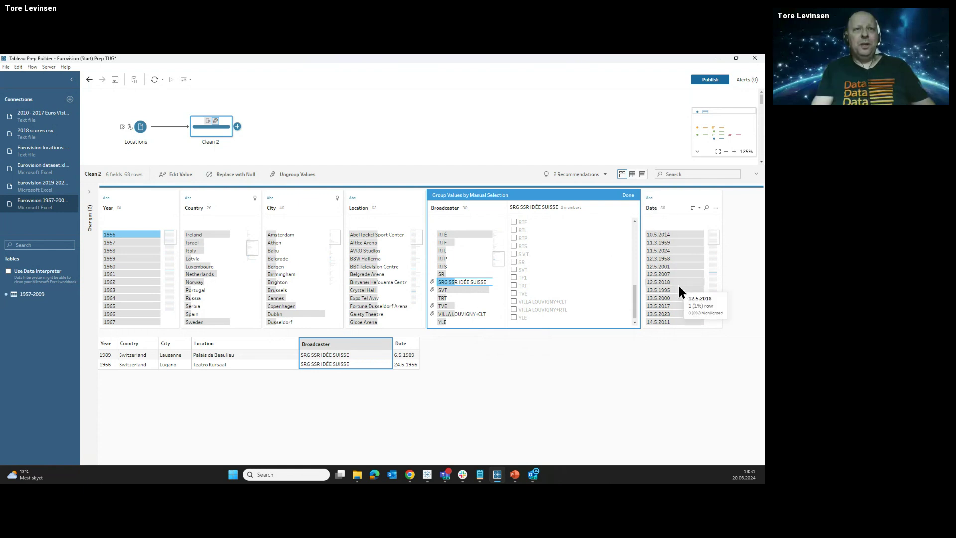
# Step: Look through the Date values, change the Date field's data type from String to Date, and check the rows
pyautogui.scroll(-3, 677, 283)
pyautogui.scroll(-5, 681, 292)
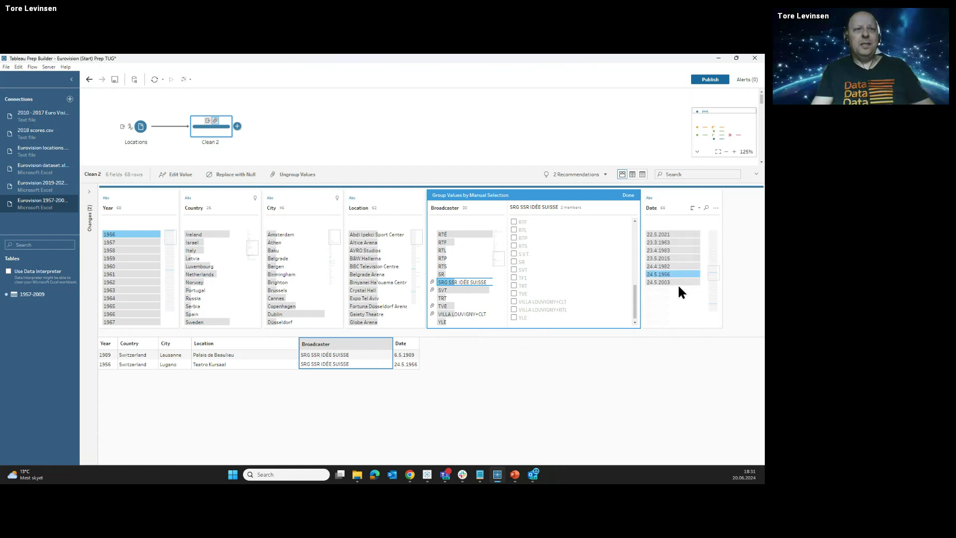
pyautogui.click(647, 199)
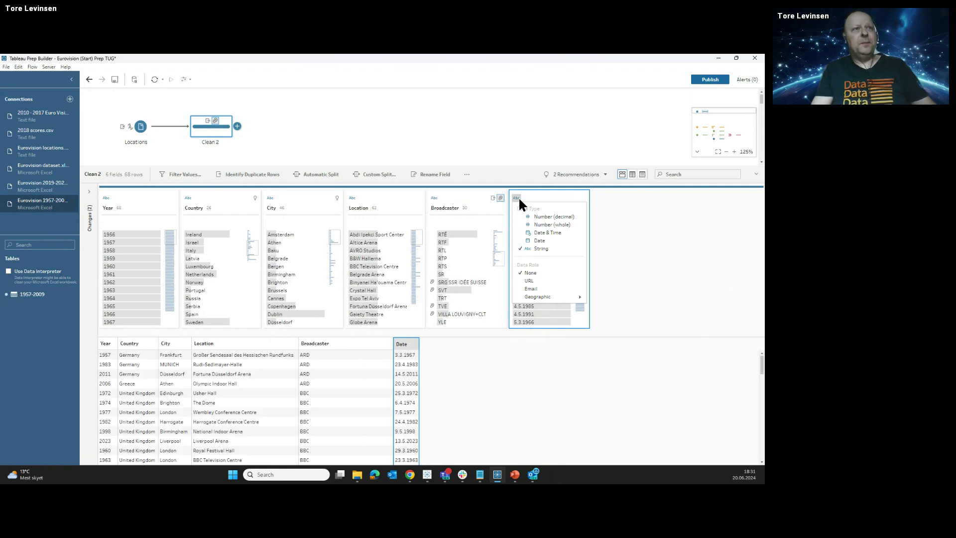
pyautogui.click(542, 240)
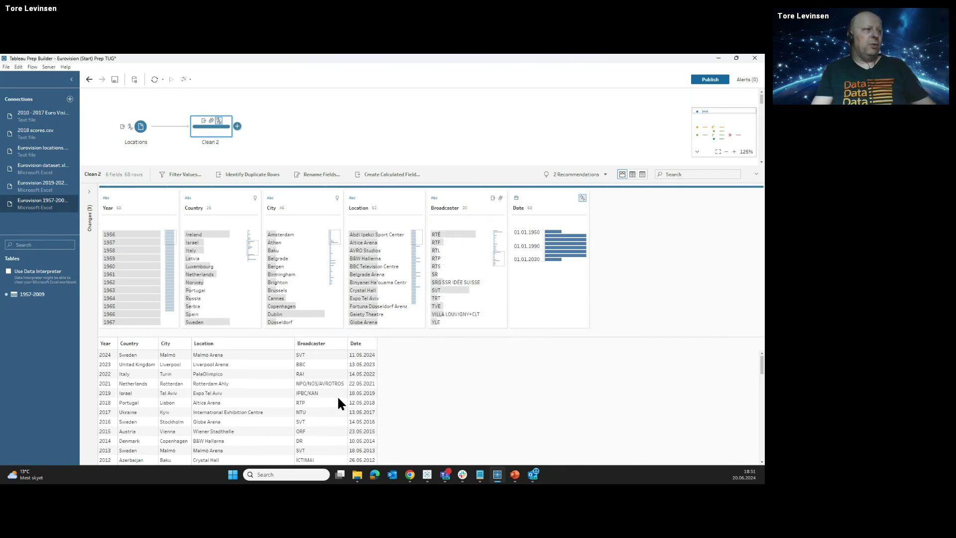
pyautogui.scroll(-4, 364, 409)
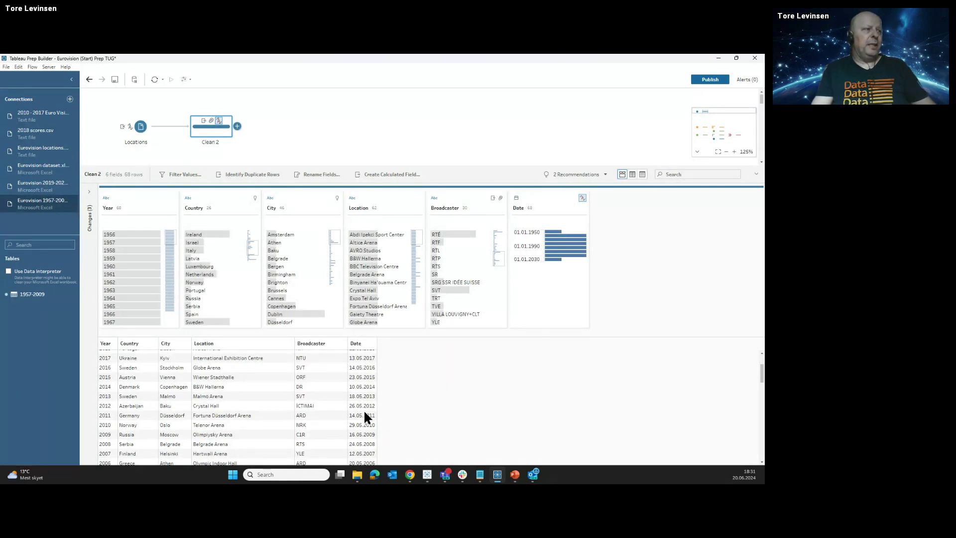
pyautogui.scroll(-1, 365, 417)
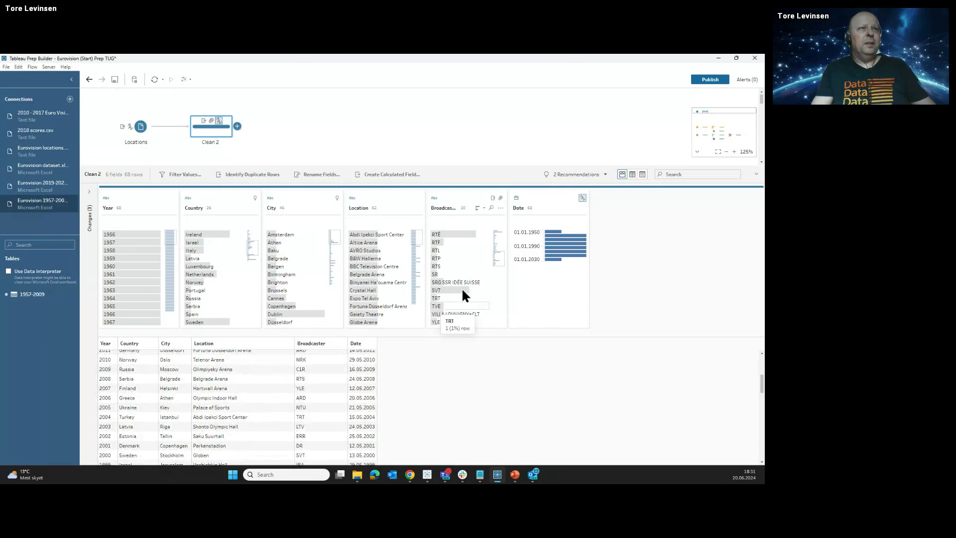
# Step: Apply the recommendation to change the Country field's data role to Country/Region
pyautogui.click(579, 175)
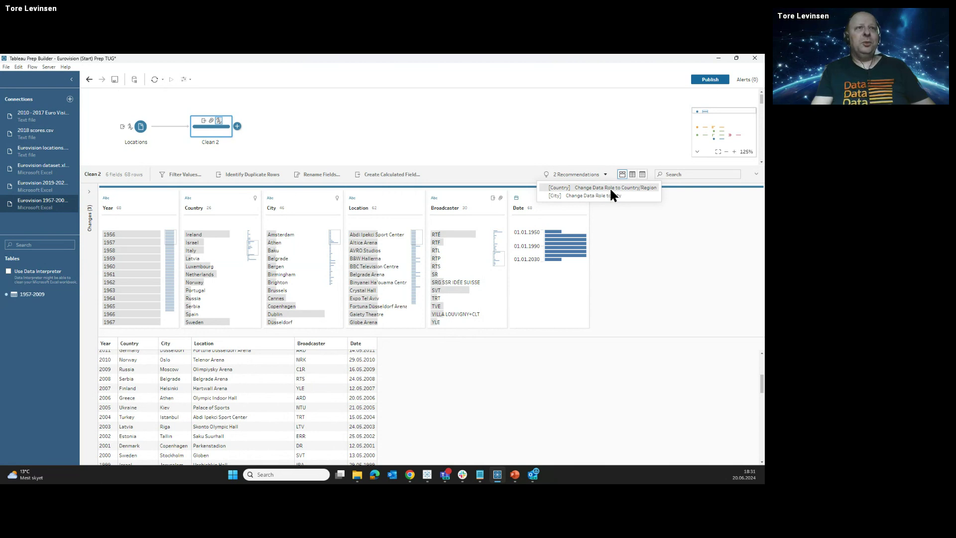
pyautogui.click(611, 189)
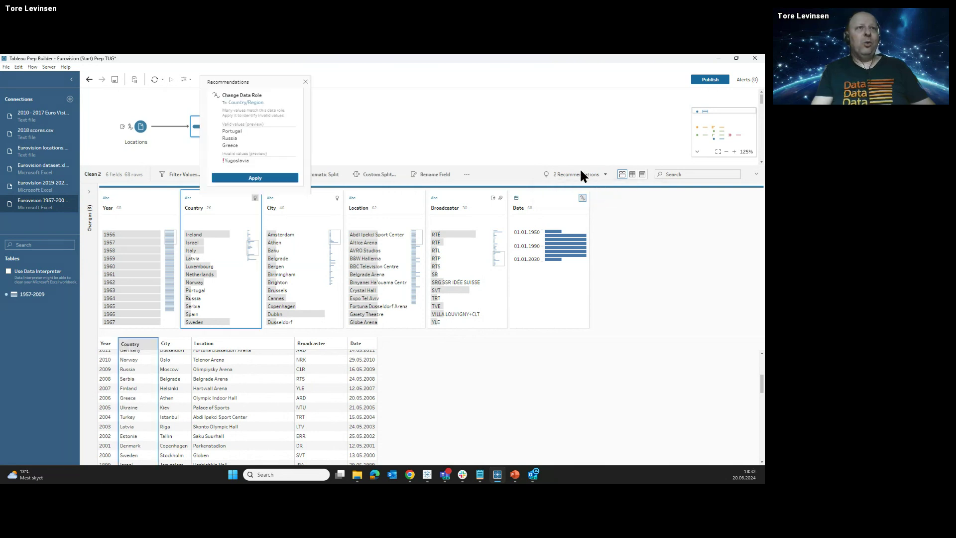
pyautogui.click(273, 178)
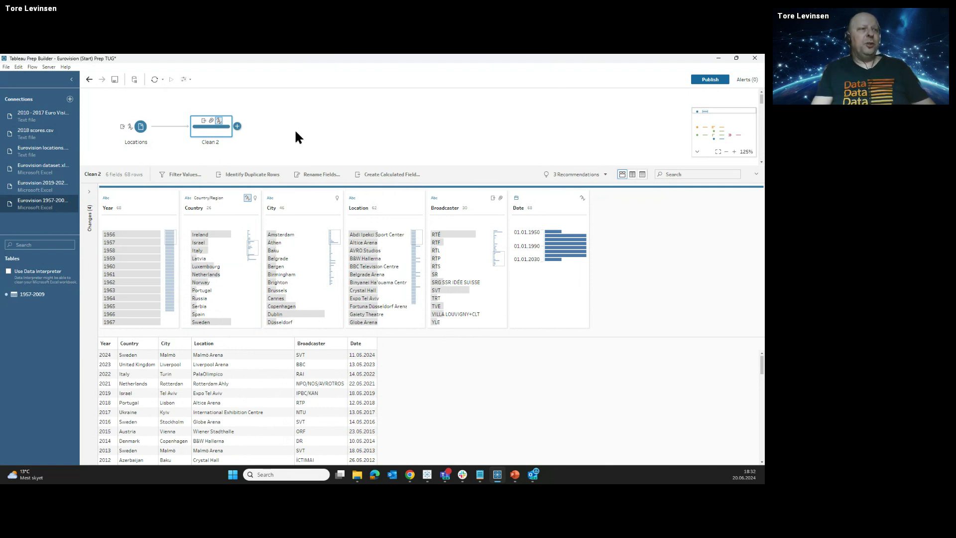
pyautogui.click(104, 356)
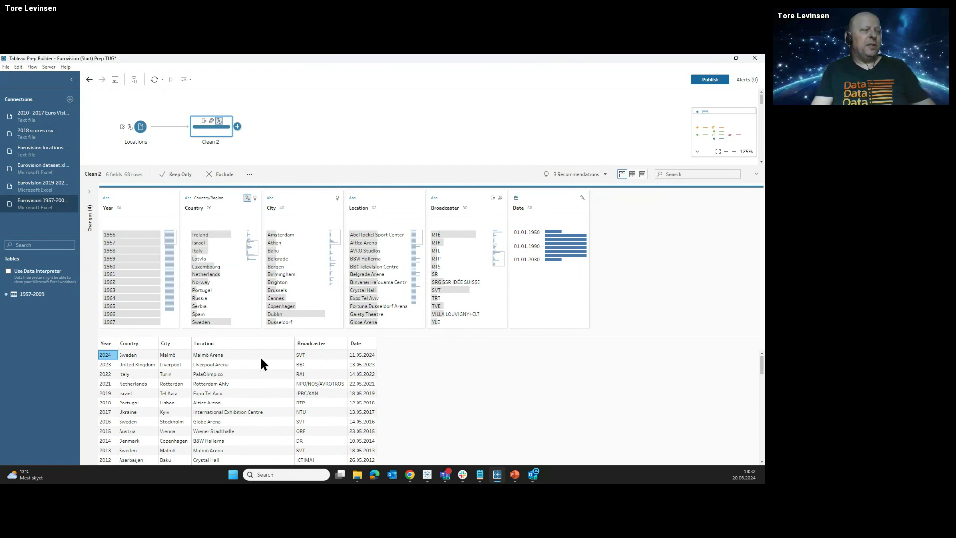
# Step: Return to the full flow view and rename the Clean 6 step after Union 1 as Results
pyautogui.click(387, 125)
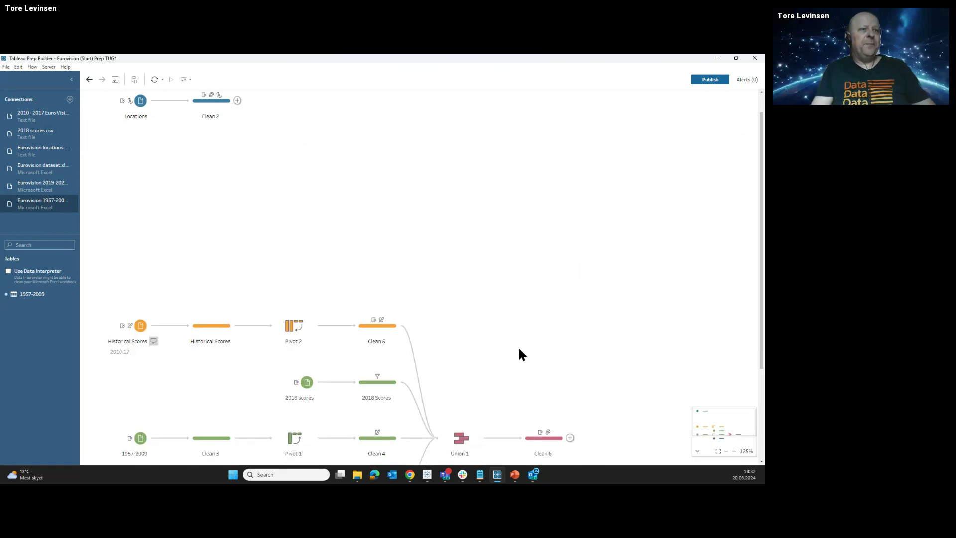
pyautogui.scroll(-1, 520, 354)
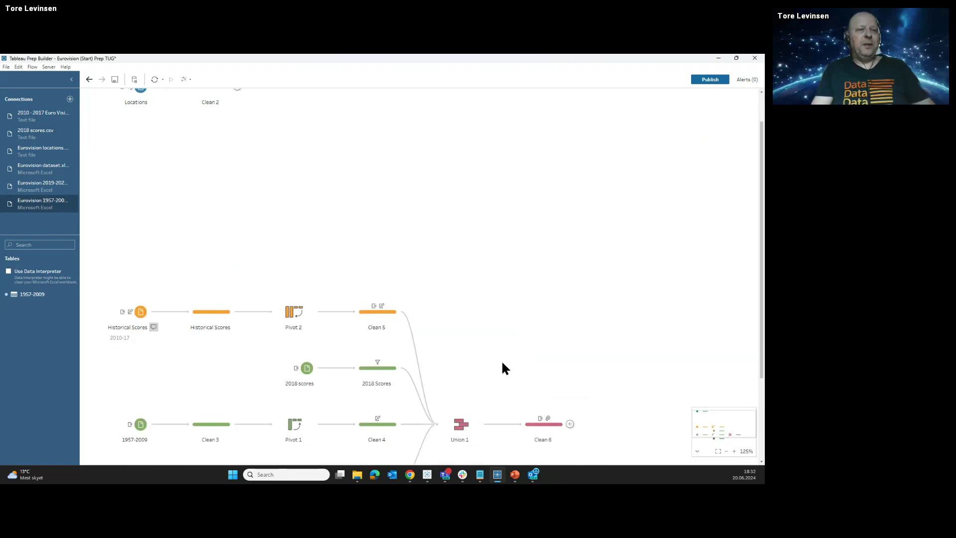
pyautogui.scroll(-3, 501, 368)
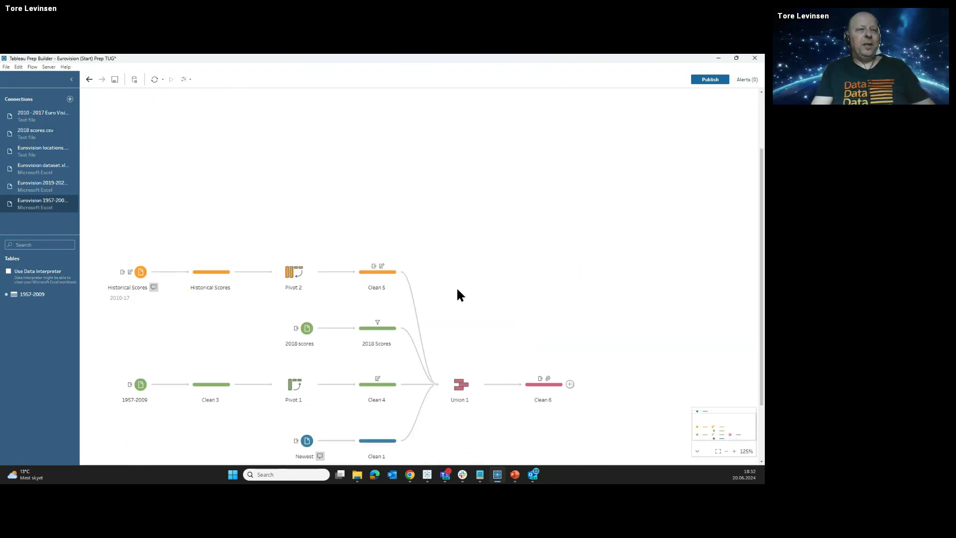
pyautogui.doubleClick(538, 399)
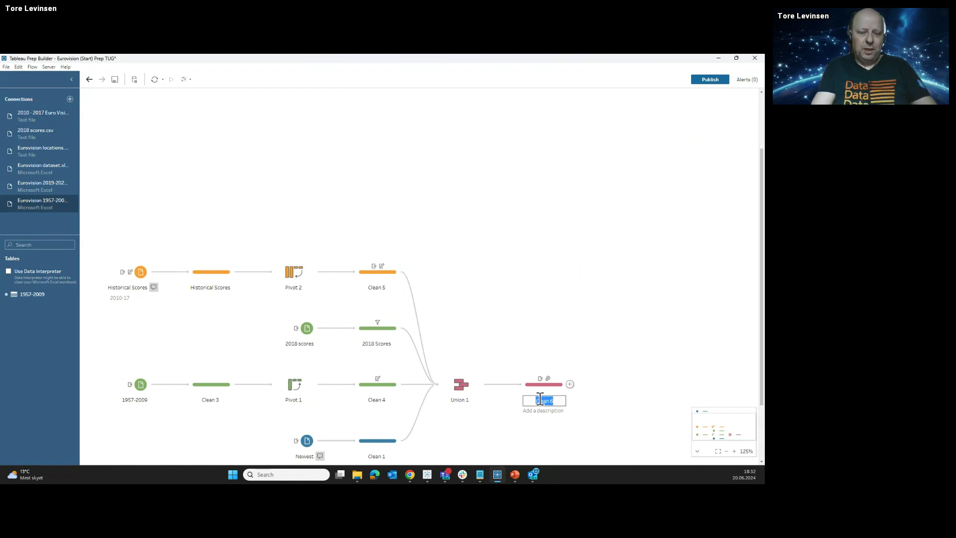
pyautogui.write('Results')
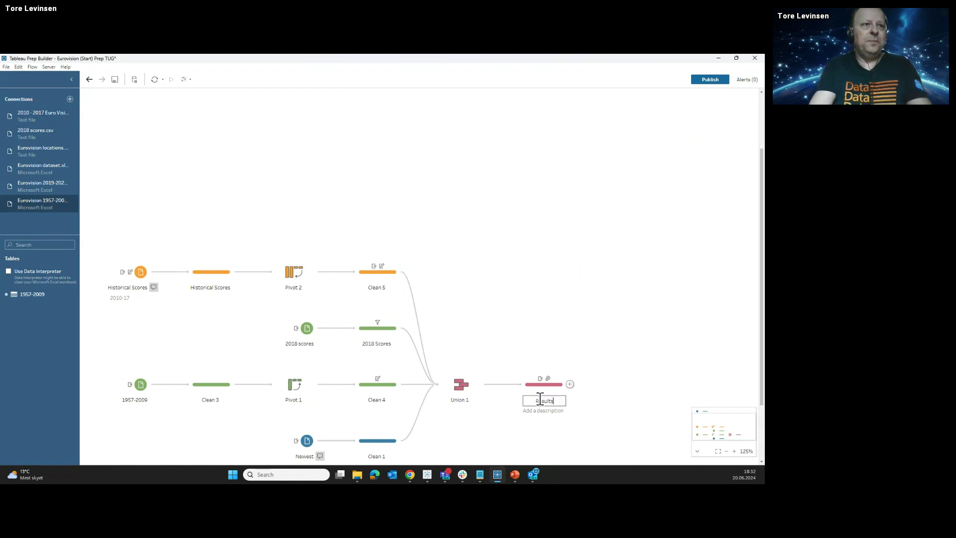
pyautogui.press('Return')
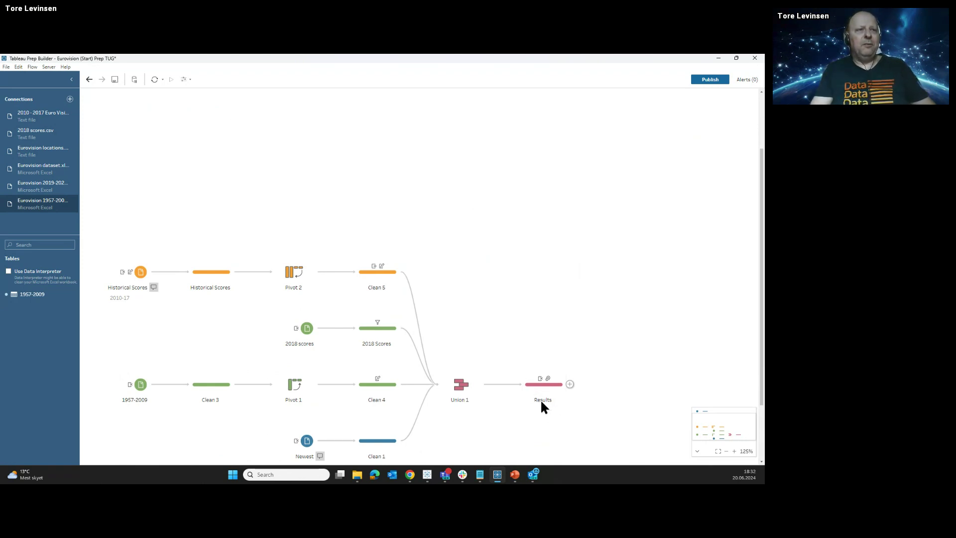
pyautogui.click(551, 412)
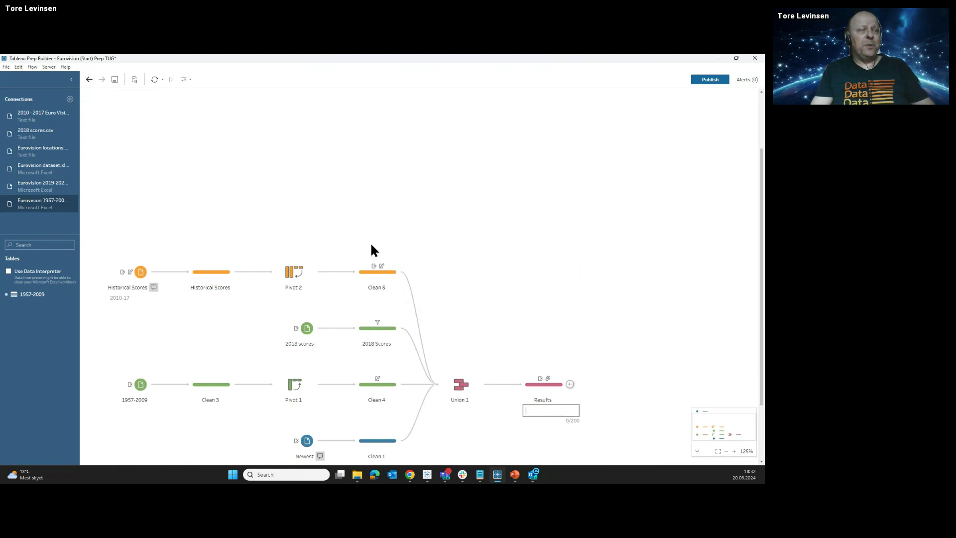
# Step: Move the Locations and Clean 2 steps together down to just above the Historical Scores branch
pyautogui.hotkey('ctrl', 'z')
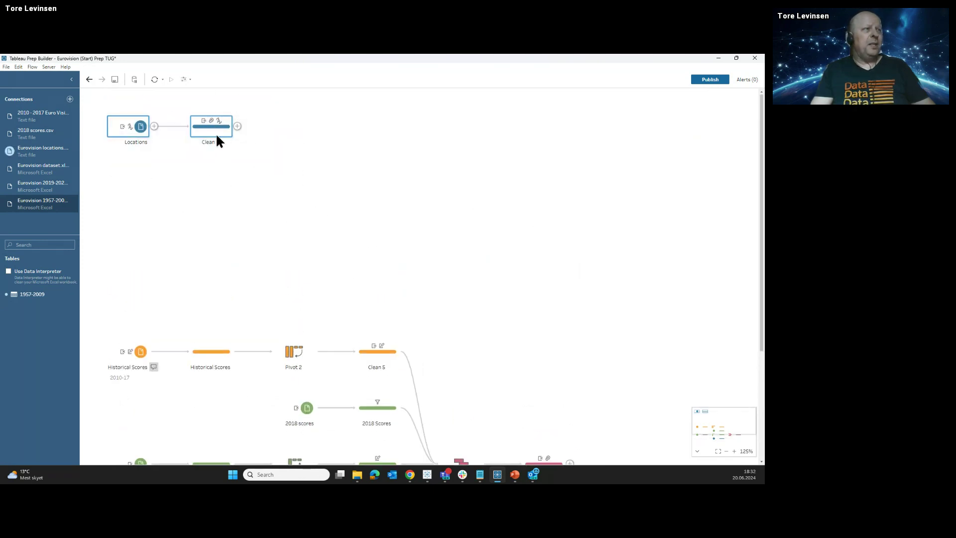
pyautogui.moveTo(216, 133); pyautogui.dragTo(222, 334)
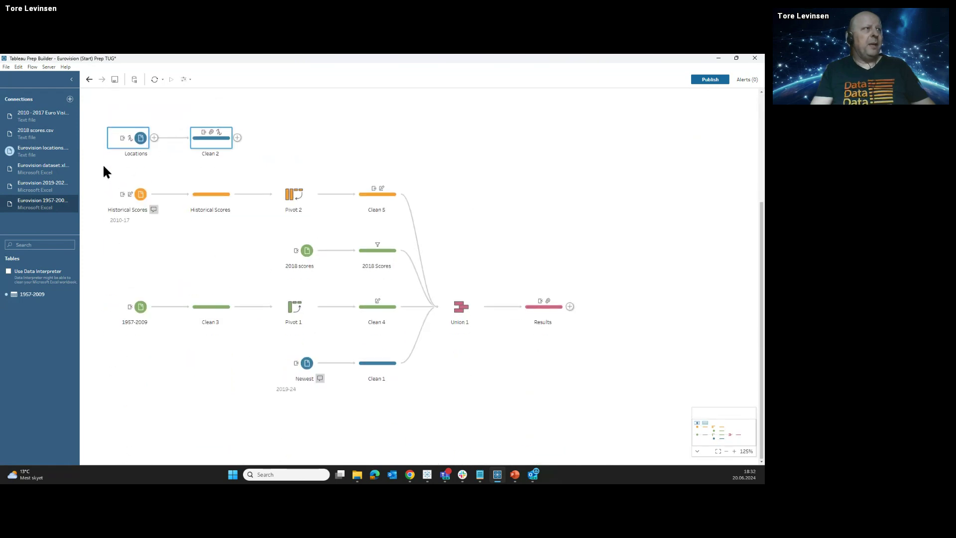
# Step: Group all steps from the score sources through the Results step, leaving out Locations and Clean 2, and name the group Results
pyautogui.moveTo(103, 164); pyautogui.dragTo(620, 413)
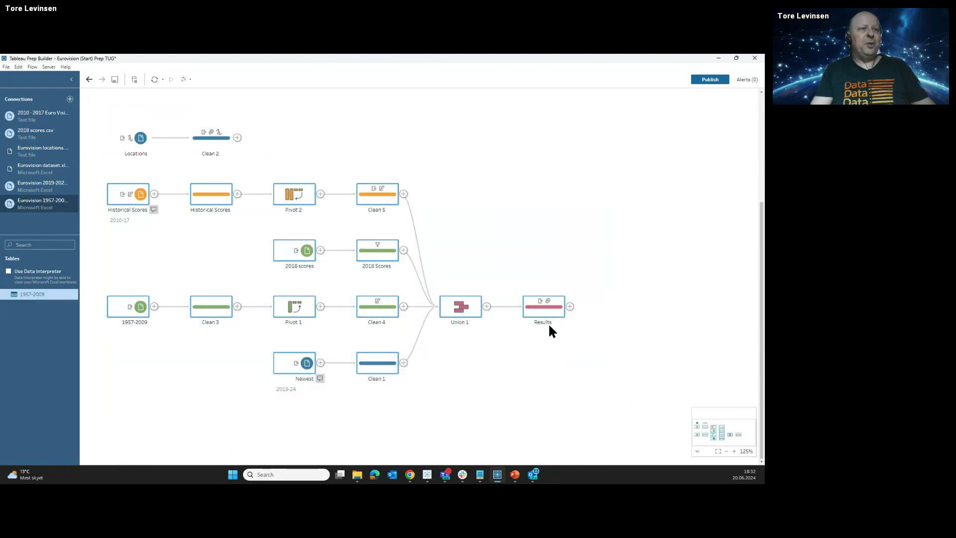
pyautogui.rightClick(477, 238)
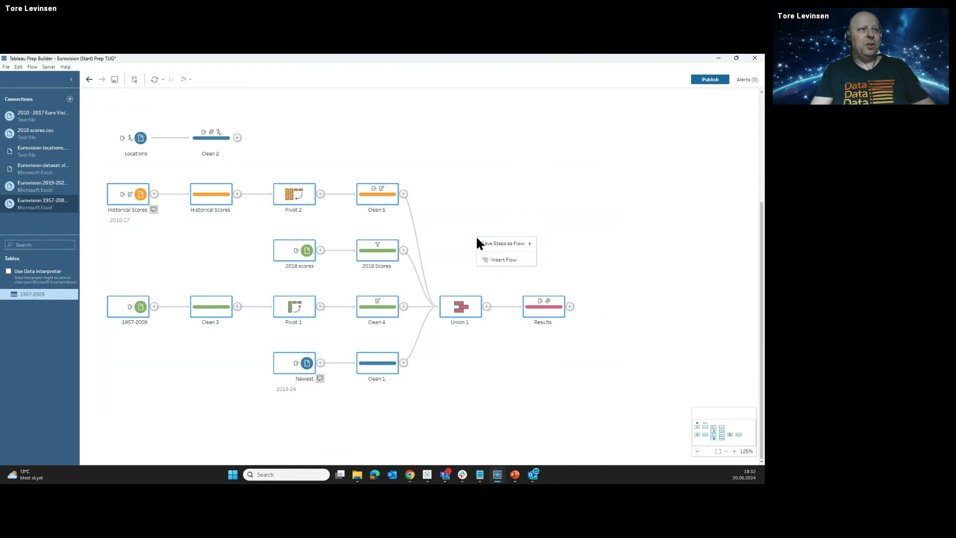
pyautogui.rightClick(463, 312)
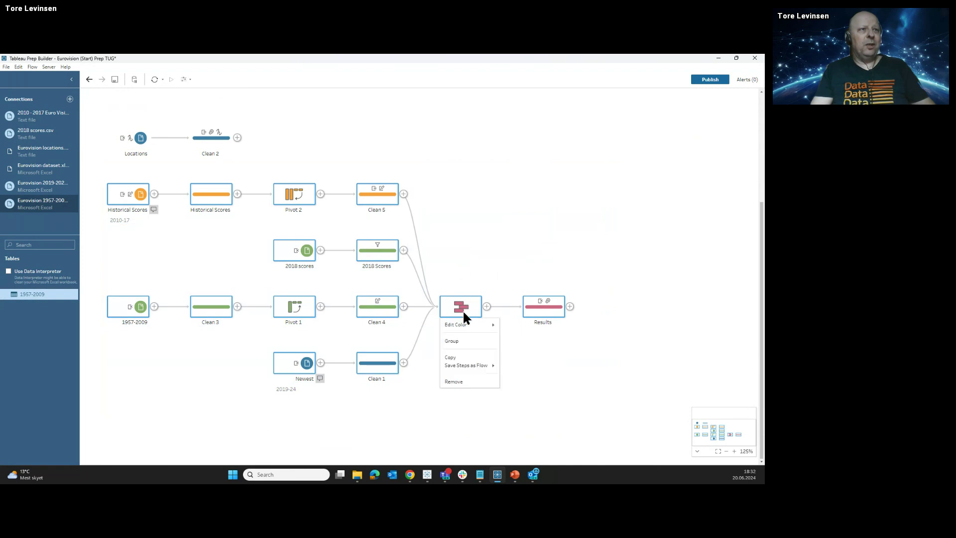
pyautogui.click(468, 340)
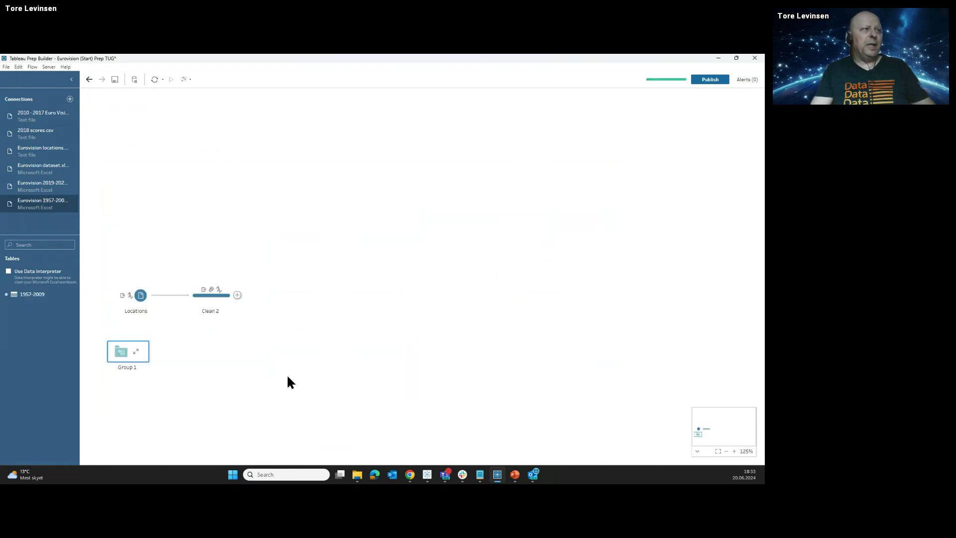
pyautogui.doubleClick(131, 369)
pyautogui.write('R')
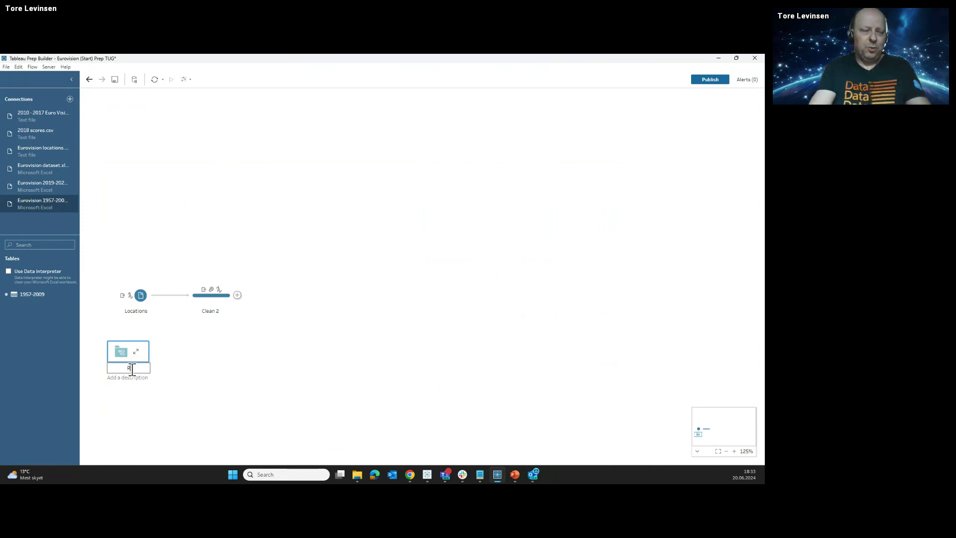
pyautogui.write('esults')
pyautogui.press('Return')
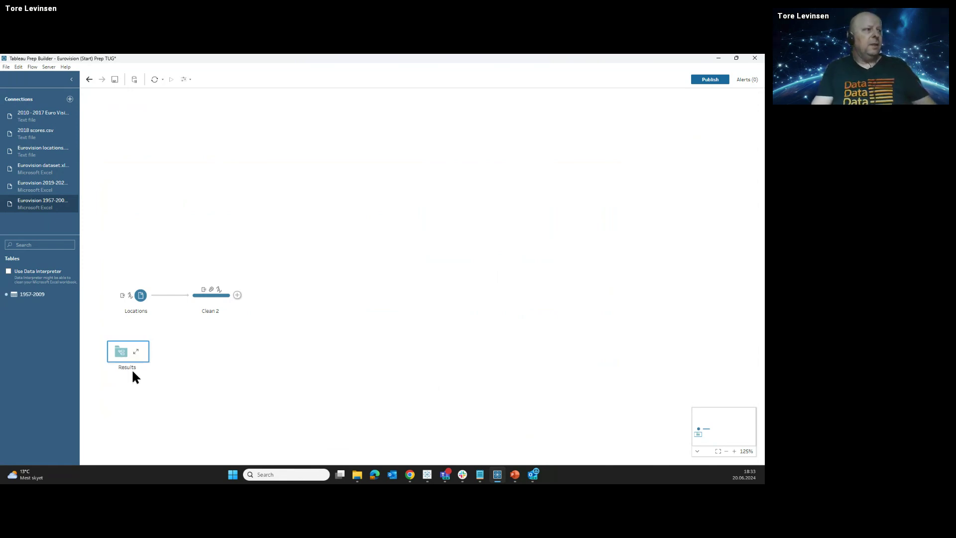
# Step: Expand the Results group and join its final Results step with the Clean 2 locations step
pyautogui.click(136, 351)
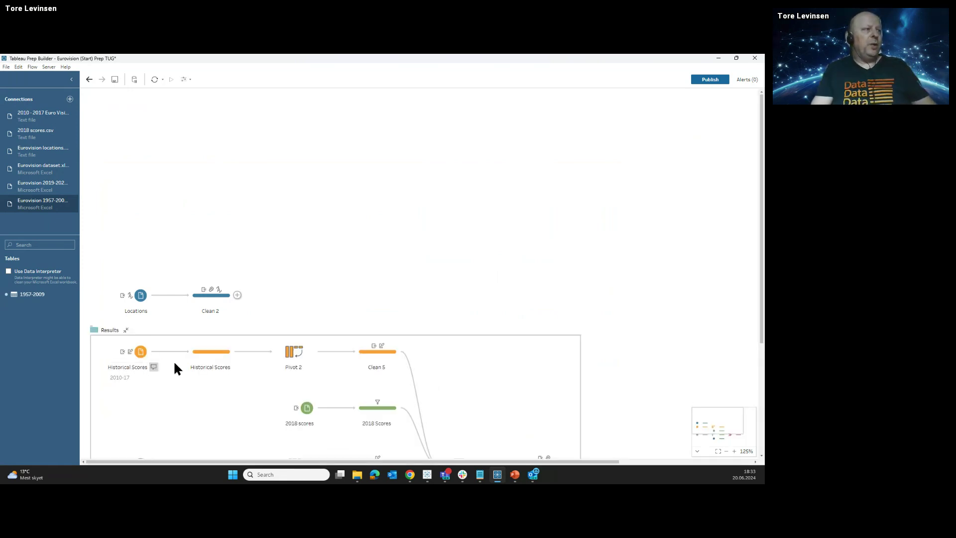
pyautogui.rightClick(112, 341)
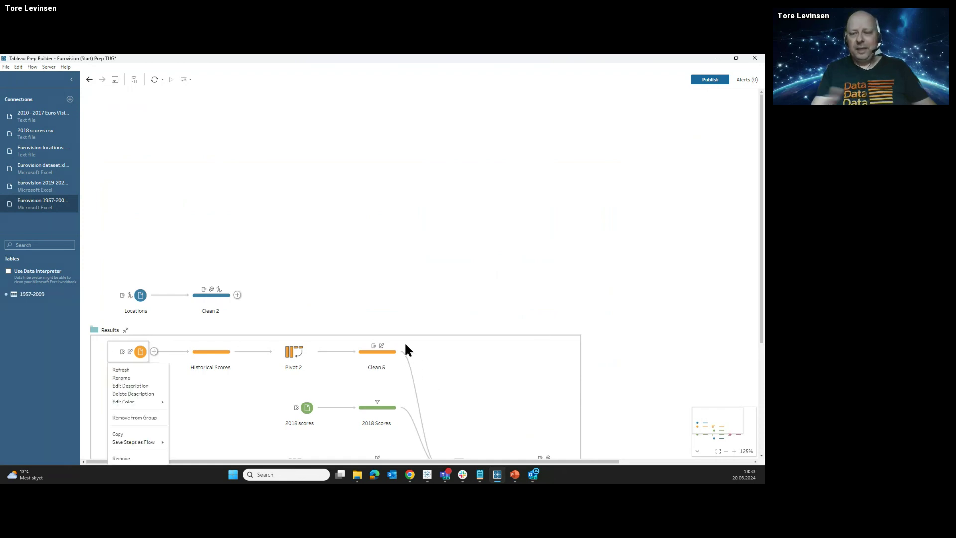
pyautogui.click(336, 323)
pyautogui.scroll(-3, 346, 294)
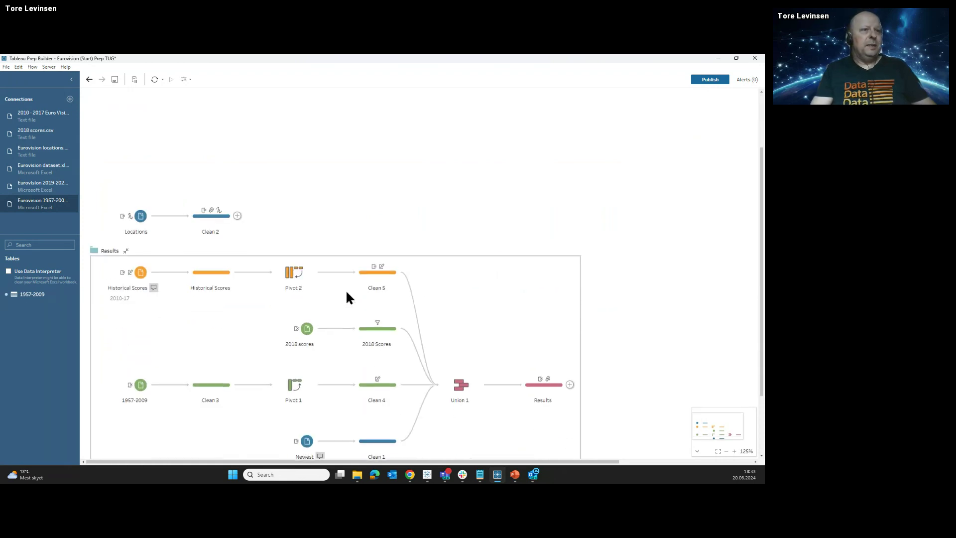
pyautogui.moveTo(572, 388); pyautogui.dragTo(245, 221)
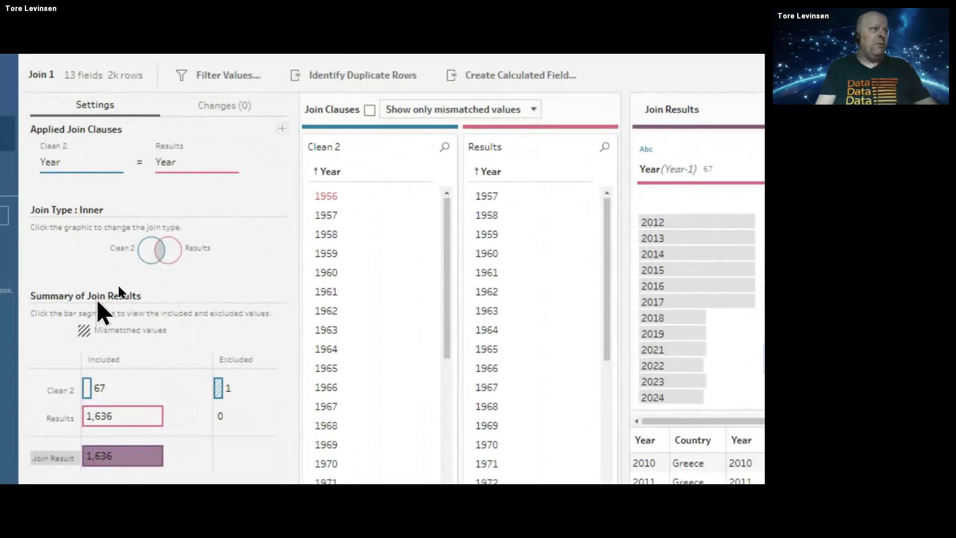
# Step: Try the left and left-unmatched-only join types for Join 1 and return it to inner
pyautogui.click(150, 252)
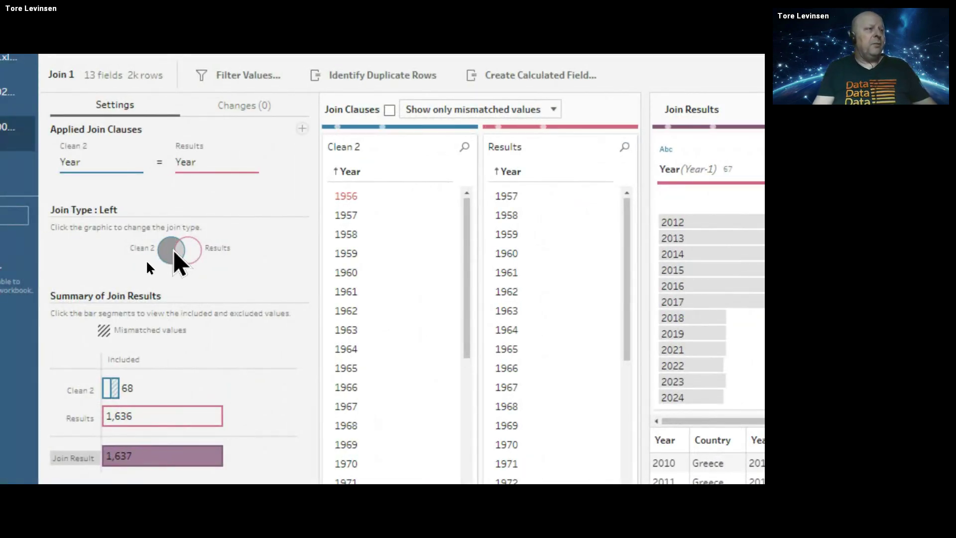
pyautogui.click(178, 253)
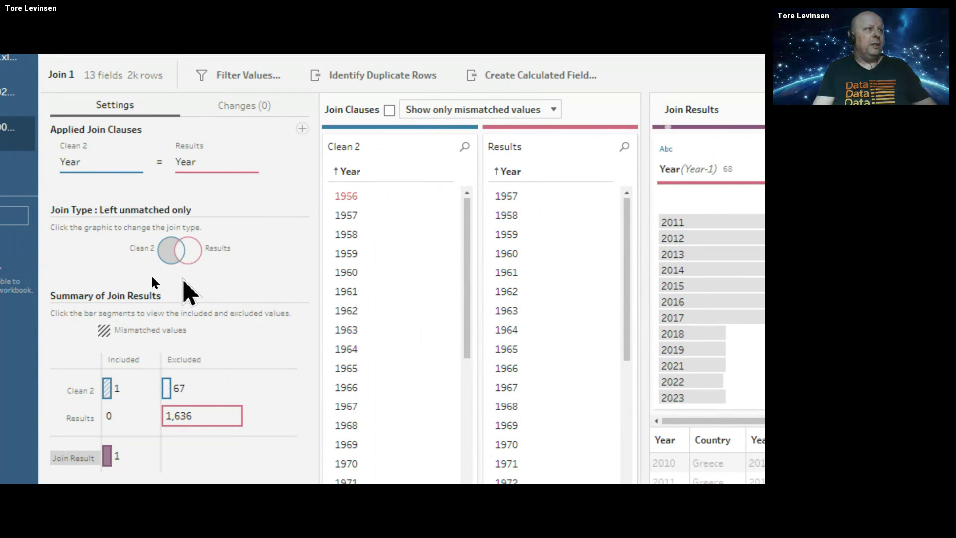
pyautogui.click(180, 250)
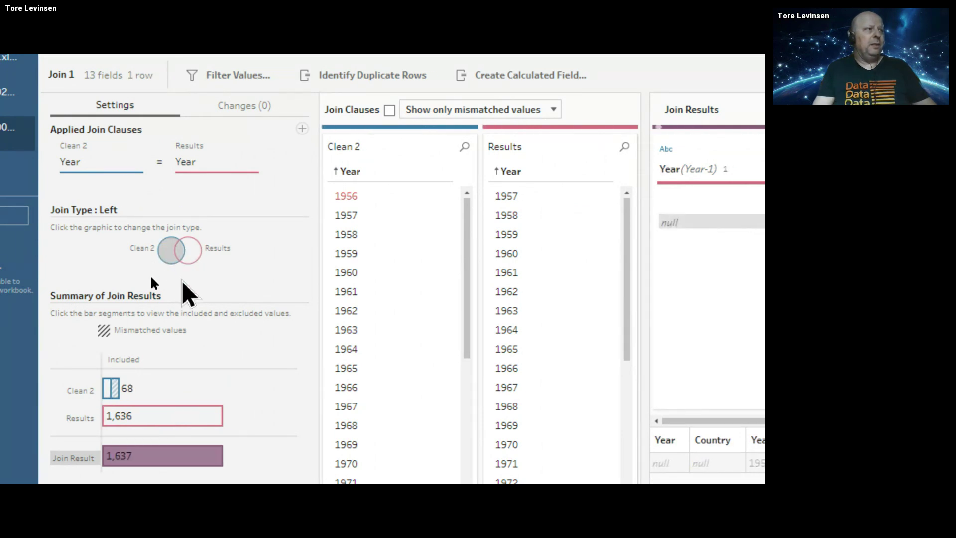
pyautogui.click(166, 252)
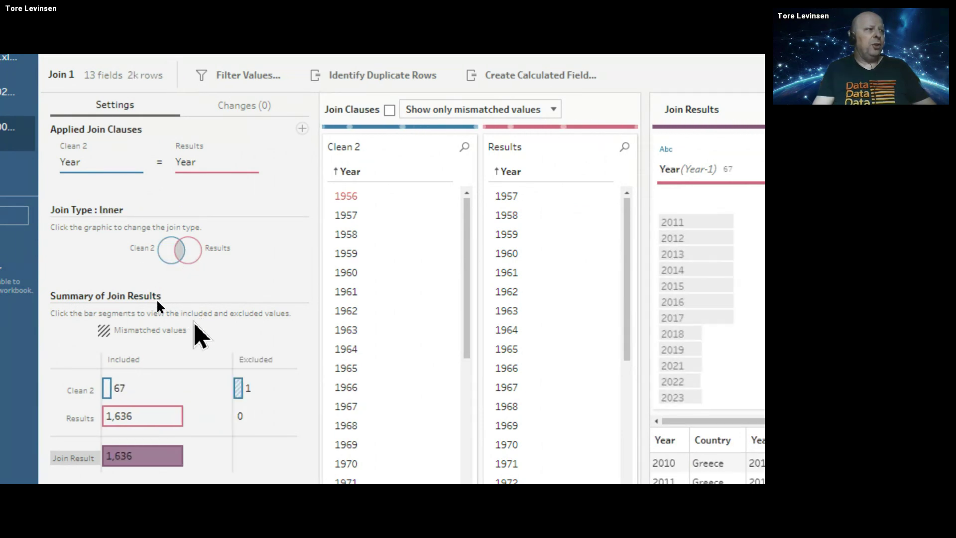
# Step: Examine the mismatched Year value 1956 in Join 1's clauses and the options for showing only mismatched values
pyautogui.scroll(-1, 150, 349)
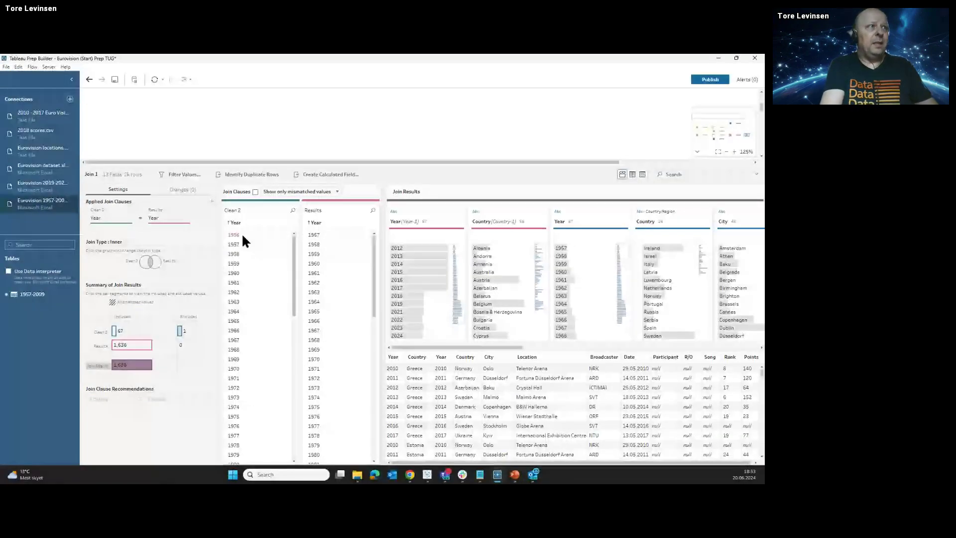
pyautogui.click(365, 169)
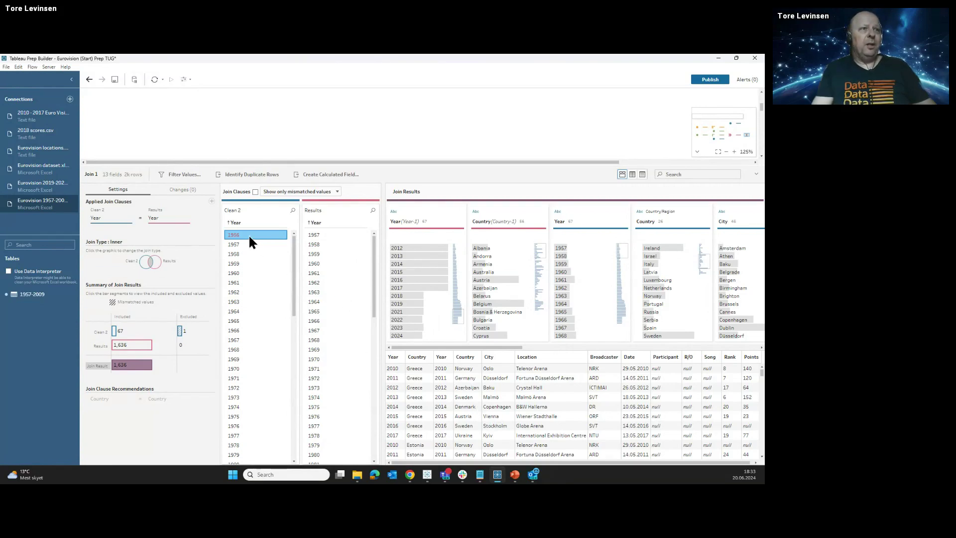
pyautogui.click(286, 191)
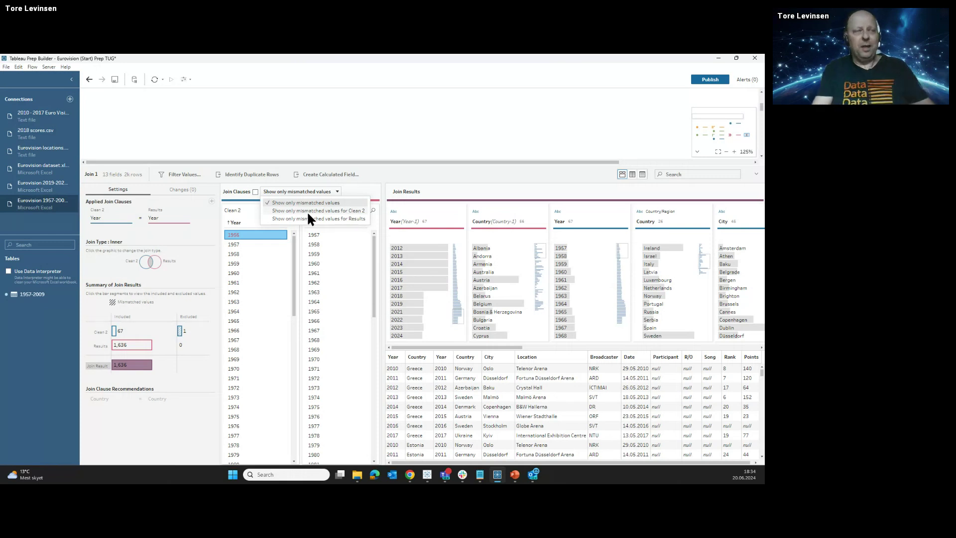
pyautogui.click(370, 134)
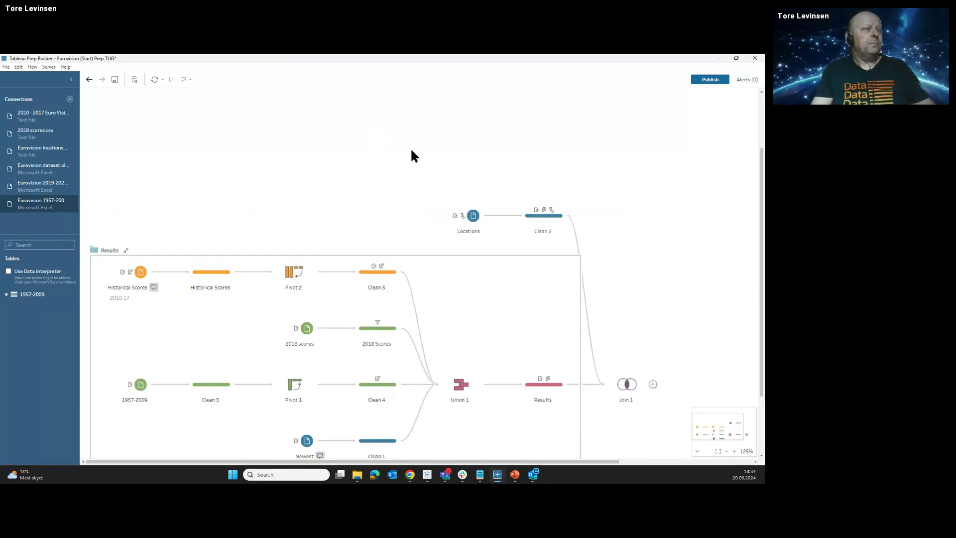
# Step: Add a clean step after Join 1 and check the two country fields in its rows
pyautogui.scroll(-3, 461, 255)
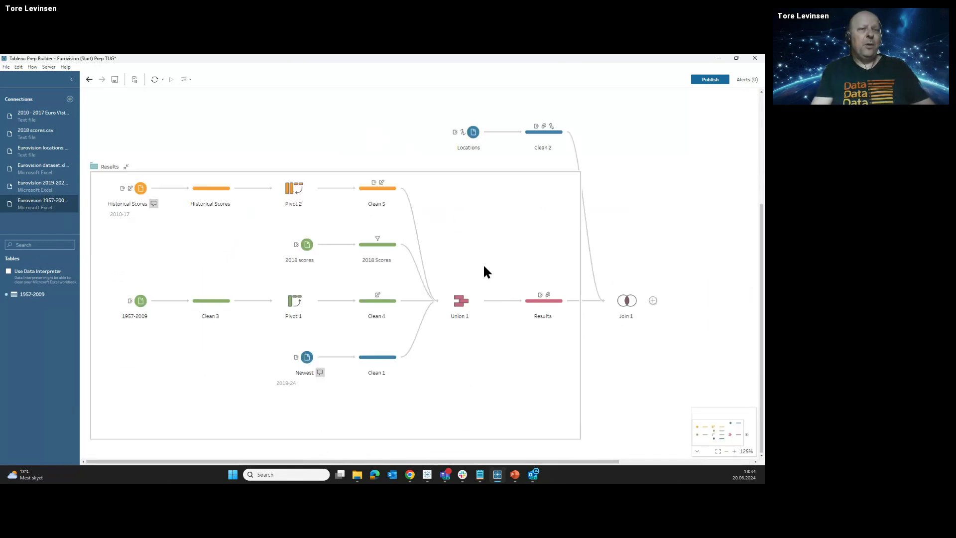
pyautogui.click(652, 299)
pyautogui.click(671, 320)
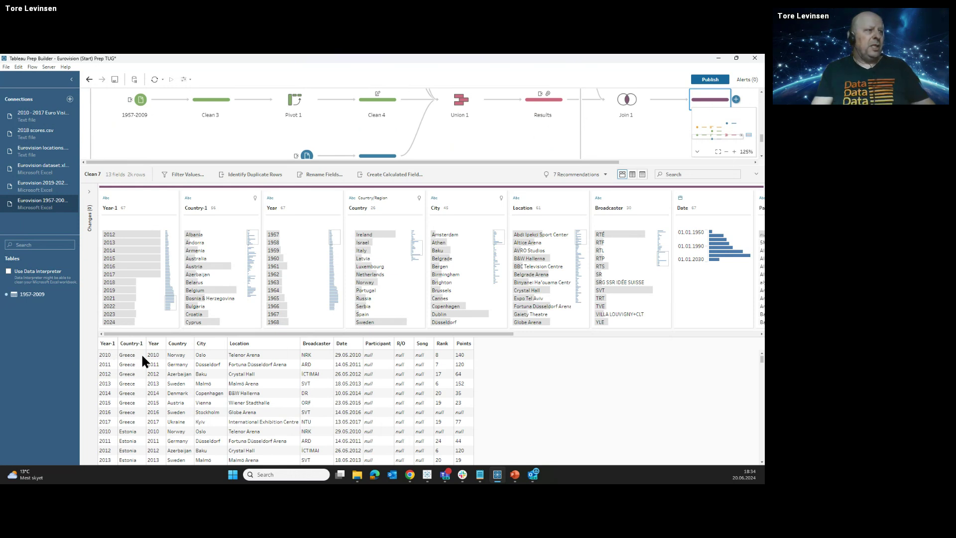
pyautogui.click(183, 364)
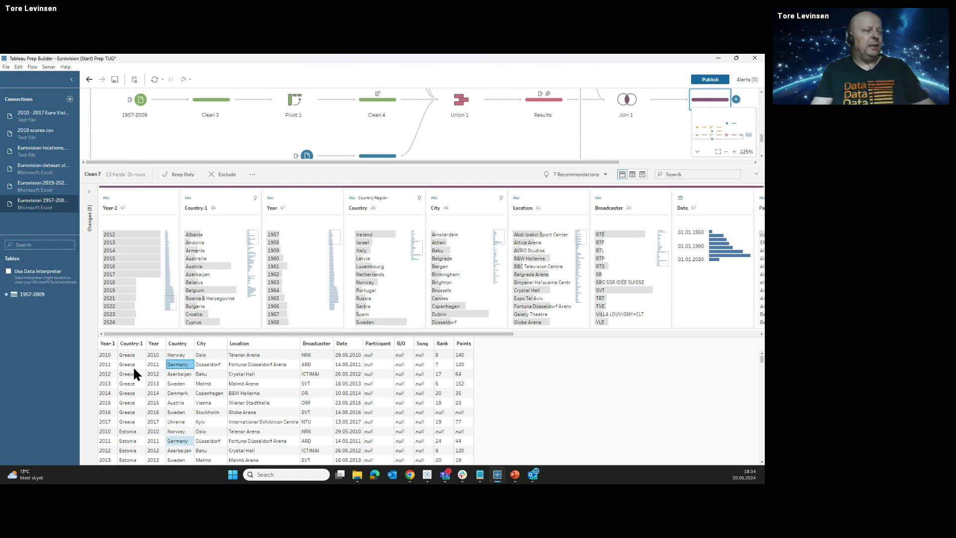
# Step: Rename the Country-1 field as Hosting country
pyautogui.click(201, 207)
pyautogui.rightClick(201, 207)
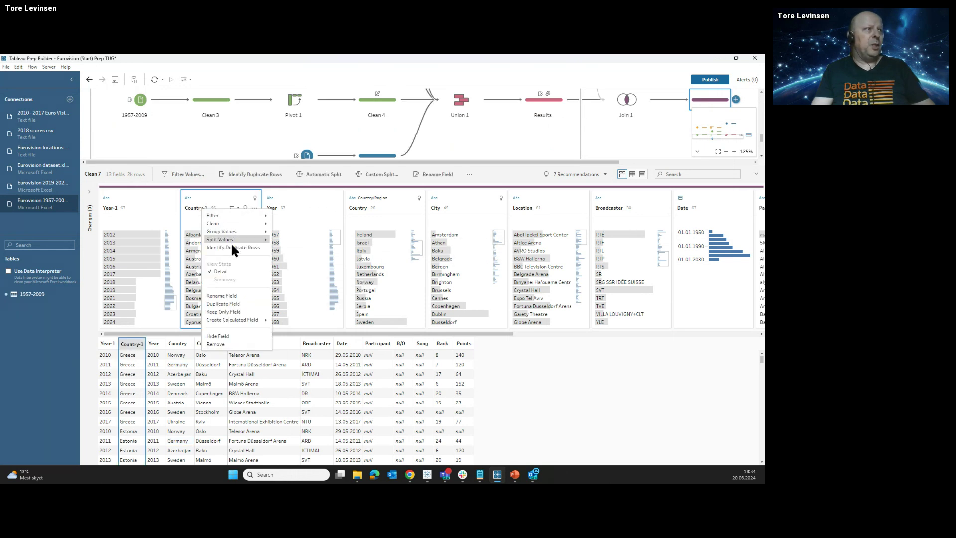
pyautogui.click(228, 289)
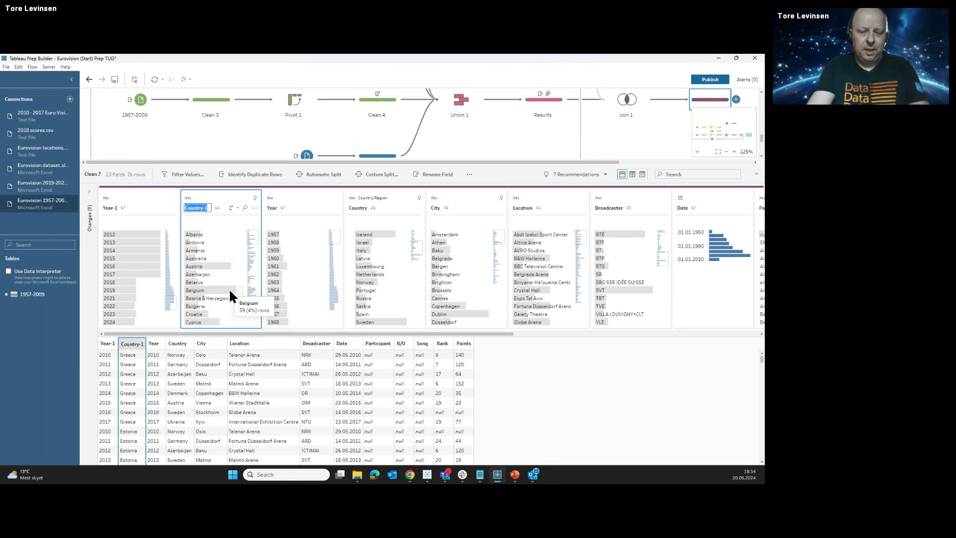
pyautogui.write('Hosti')
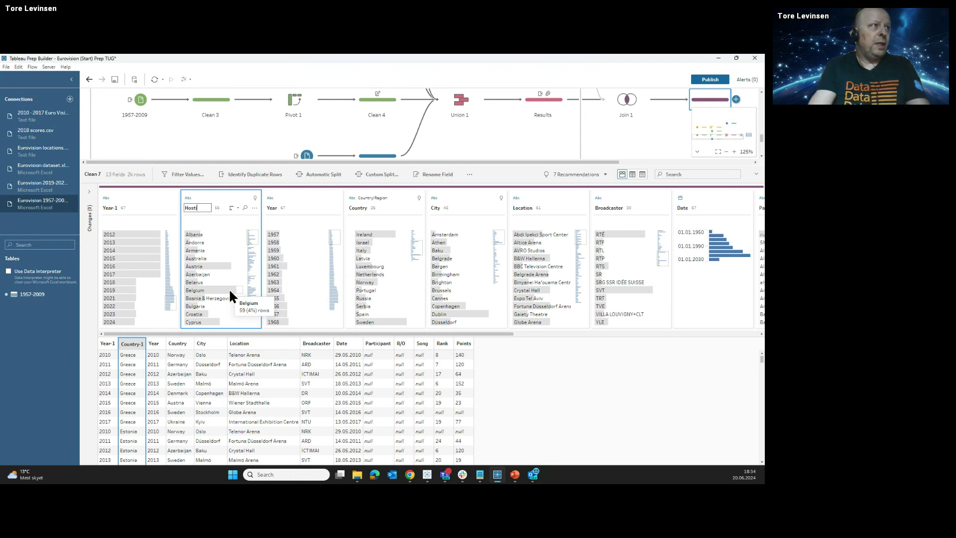
pyautogui.write('ng country')
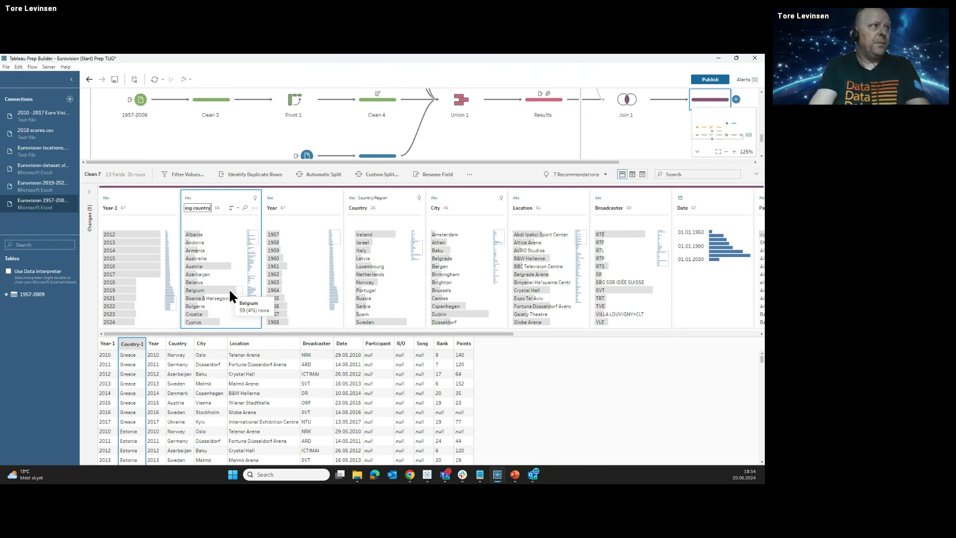
pyautogui.press('Return')
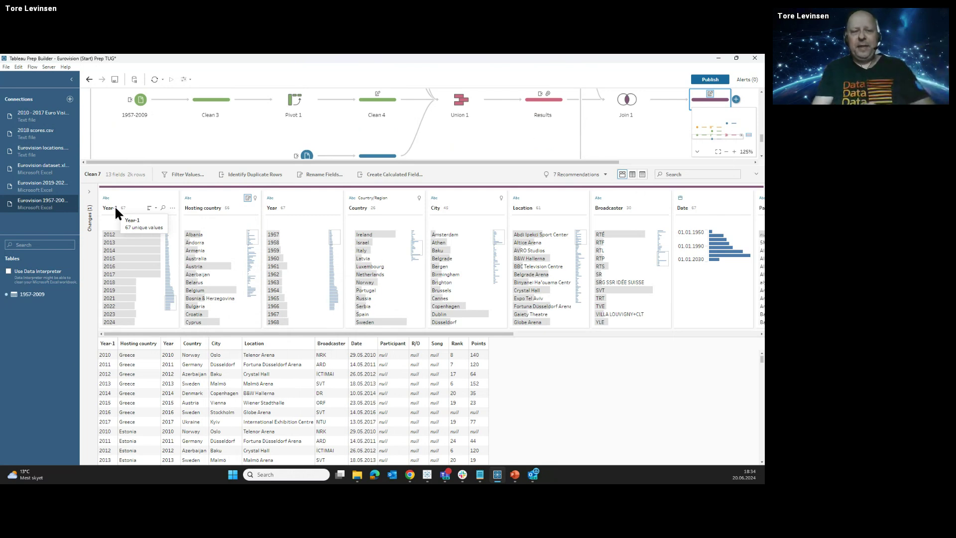
# Step: Search the fields for "-1", remove the duplicate Year-1 field, and clear the search
pyautogui.click(691, 173)
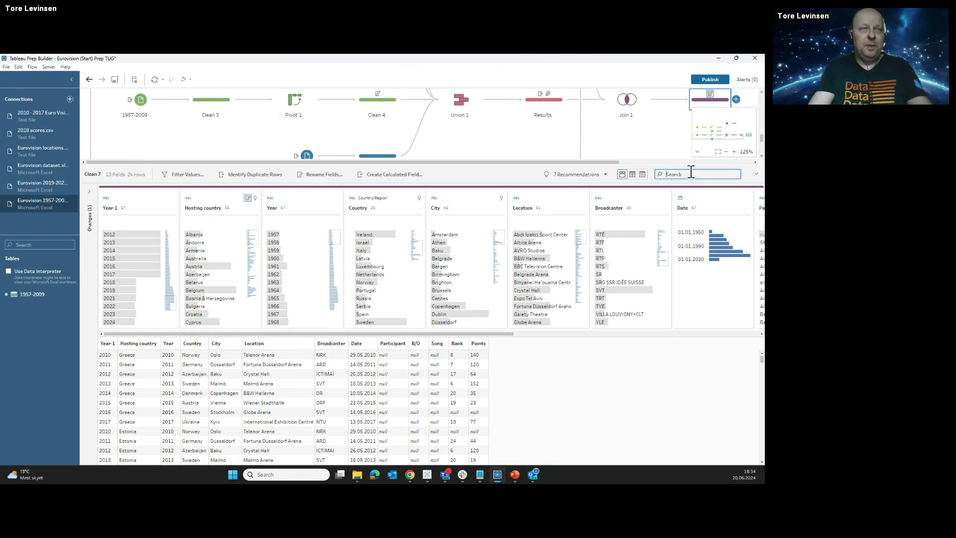
pyautogui.write('-1')
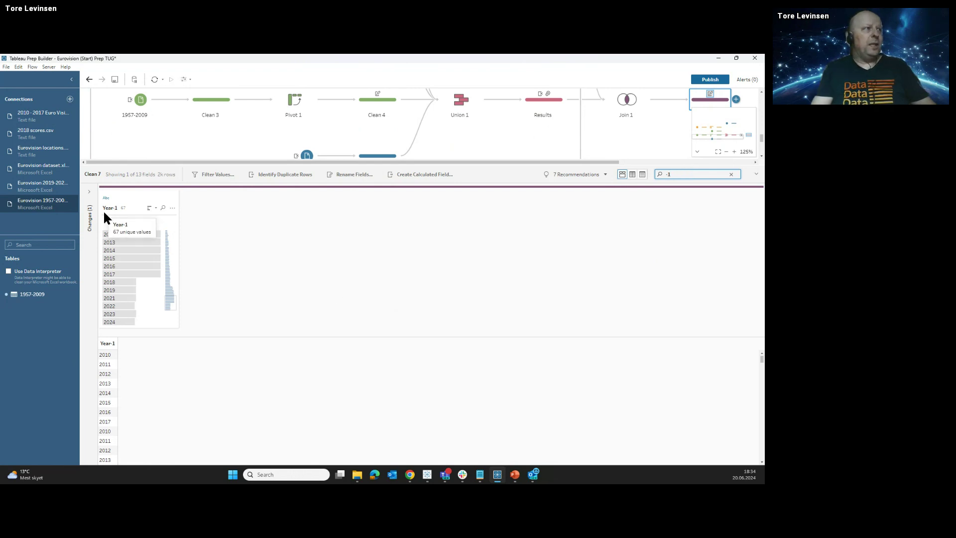
pyautogui.click(173, 209)
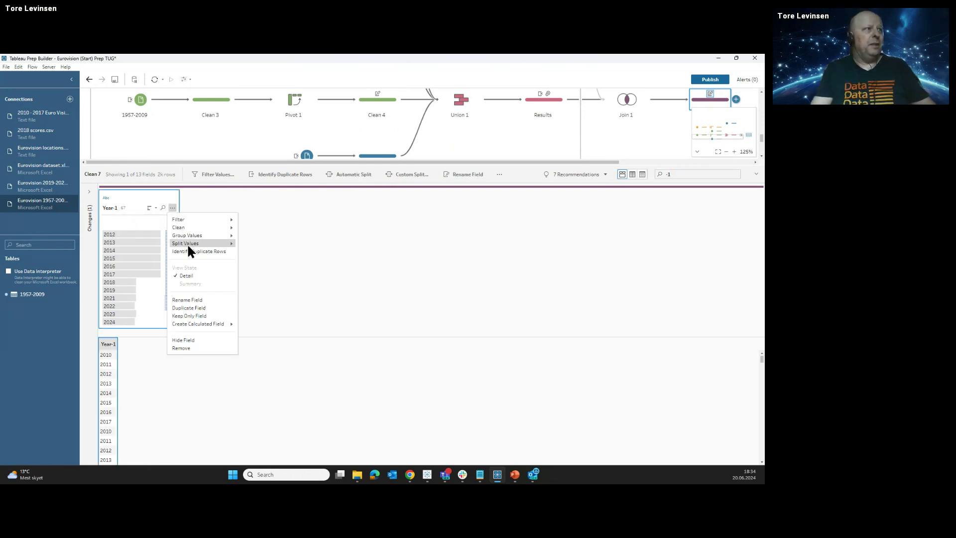
pyautogui.click(205, 351)
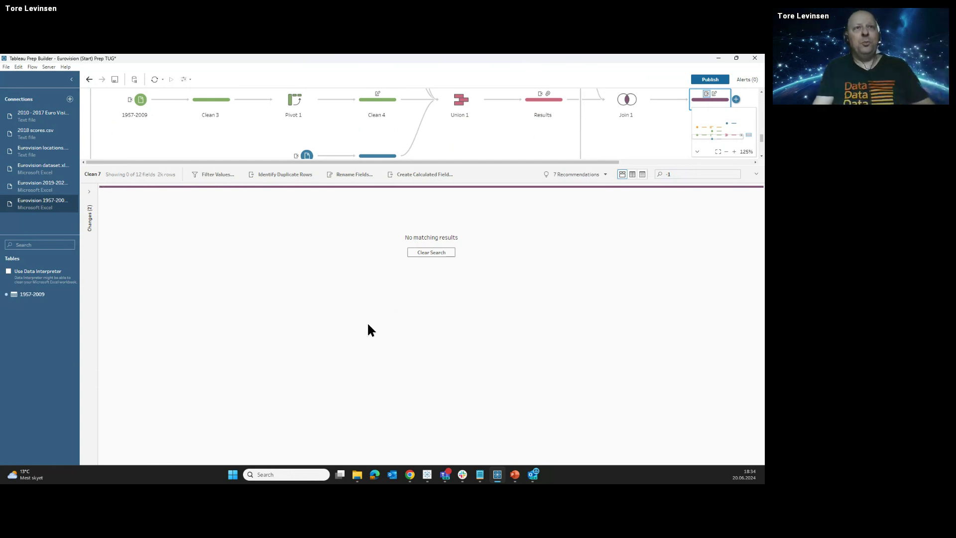
pyautogui.click(676, 174)
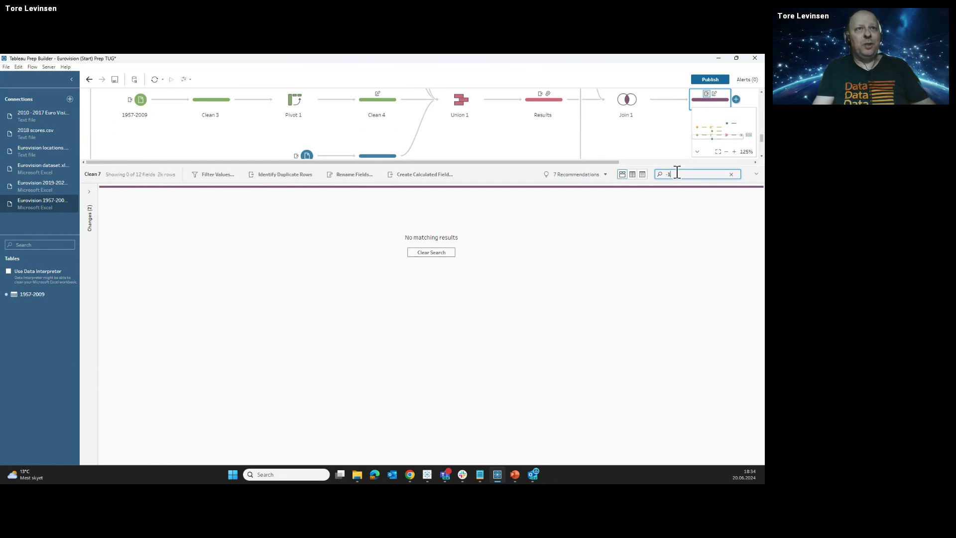
pyautogui.click(731, 174)
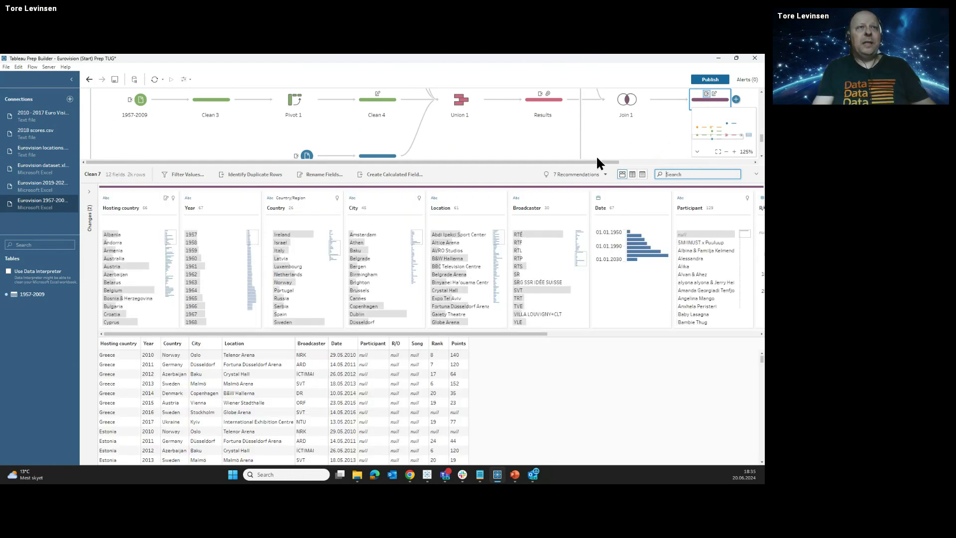
# Step: Preview the output of Clean 7 in Tableau Desktop and dismiss the run summary
pyautogui.click(653, 133)
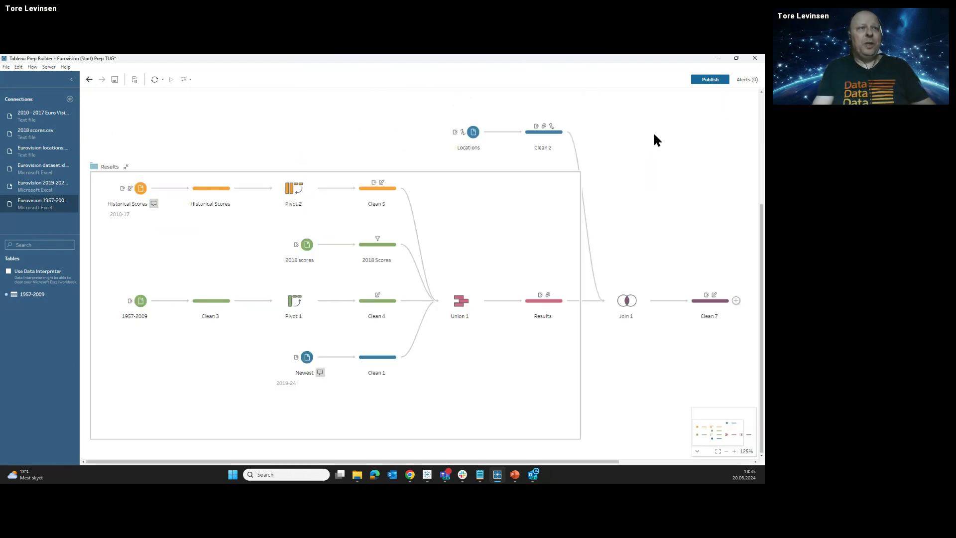
pyautogui.click(736, 301)
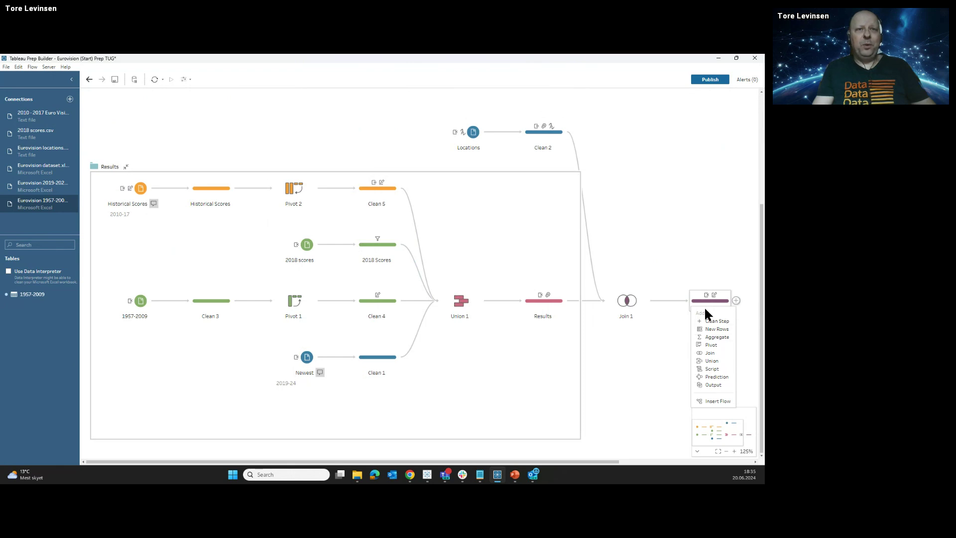
pyautogui.rightClick(736, 297)
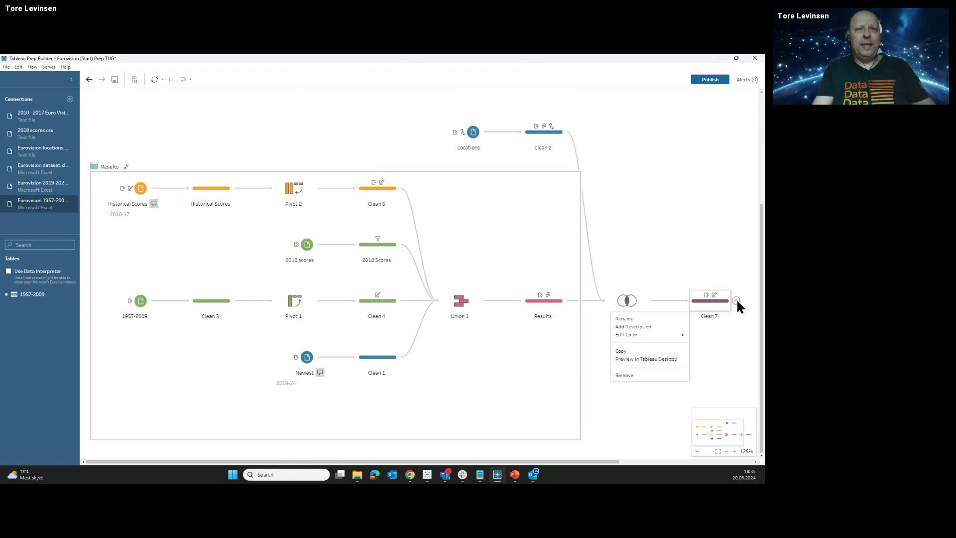
pyautogui.click(654, 359)
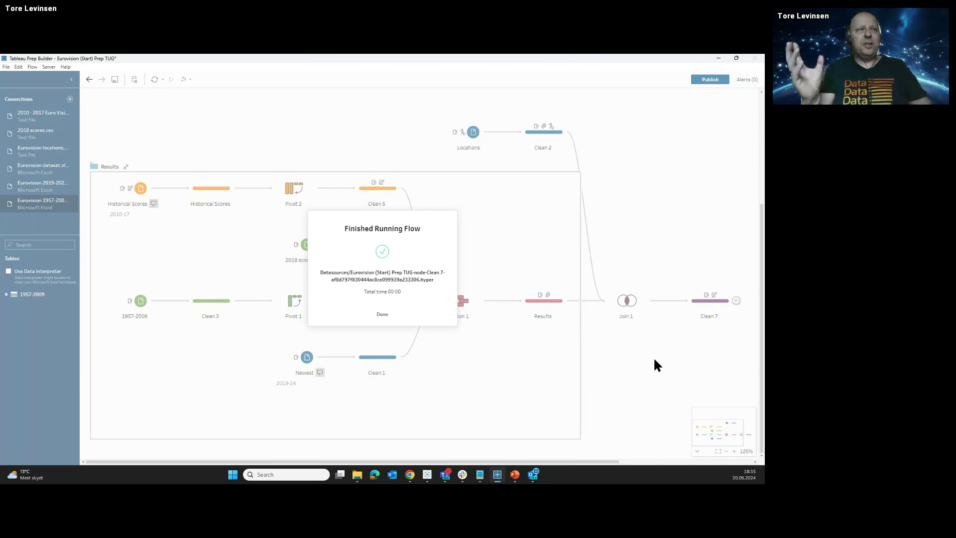
pyautogui.click(383, 314)
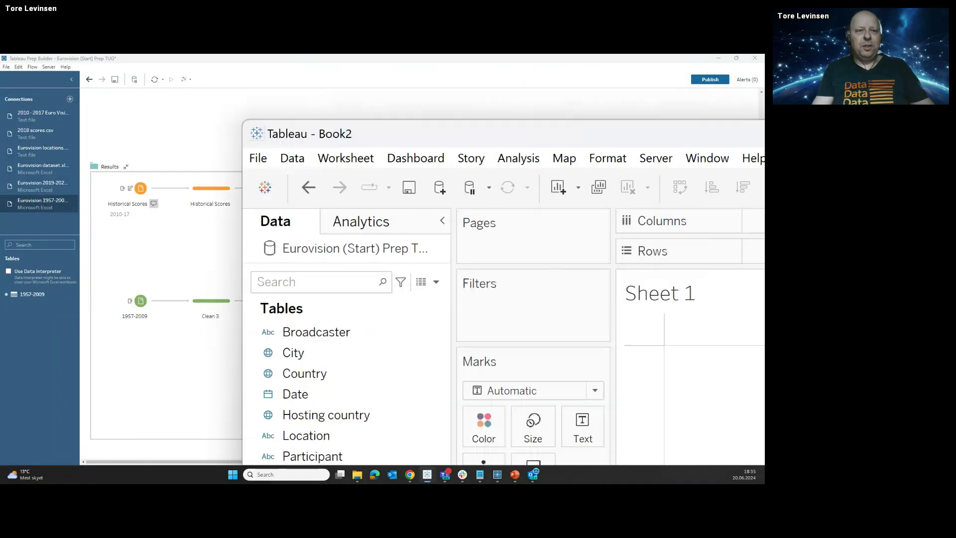
# Step: Maximize the new Tableau workbook and build a table with Country on rows and Year on columns
pyautogui.moveTo(348, 118); pyautogui.dragTo(282, 60)
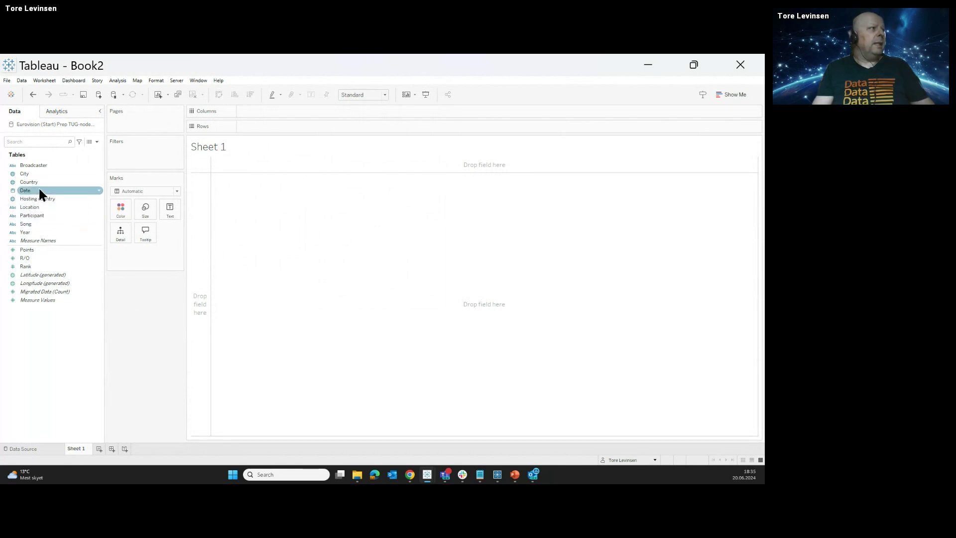
pyautogui.moveTo(34, 182); pyautogui.dragTo(209, 199)
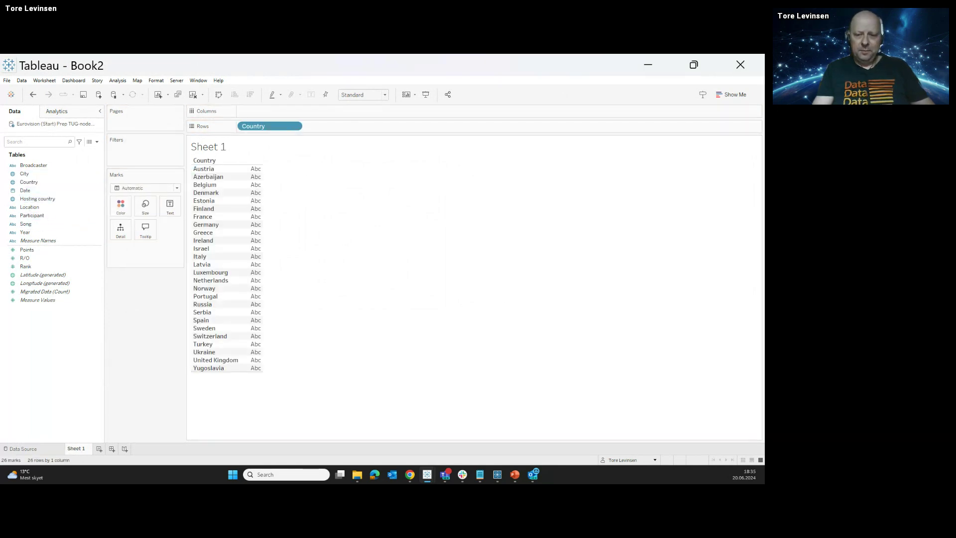
pyautogui.hotkey('alt', 'Tab')
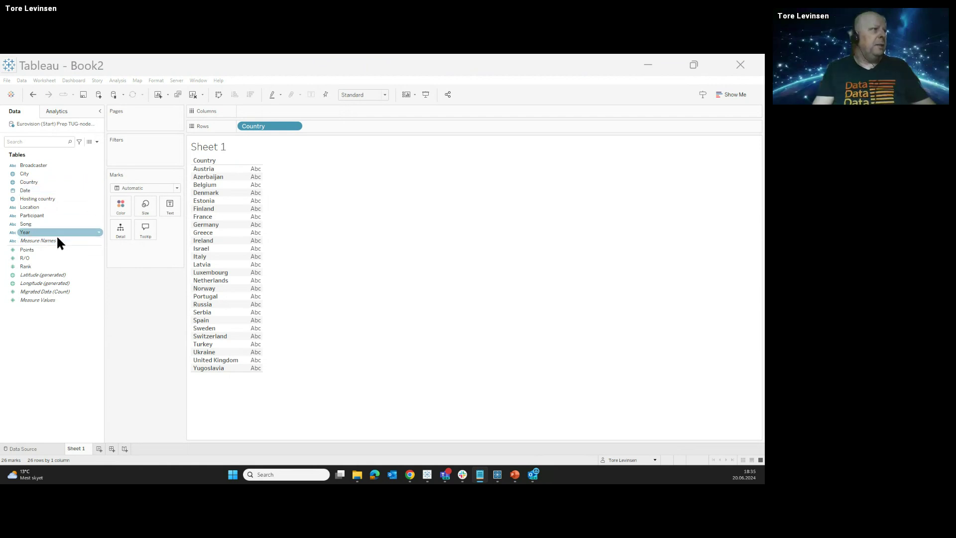
pyautogui.moveTo(34, 233); pyautogui.dragTo(315, 113)
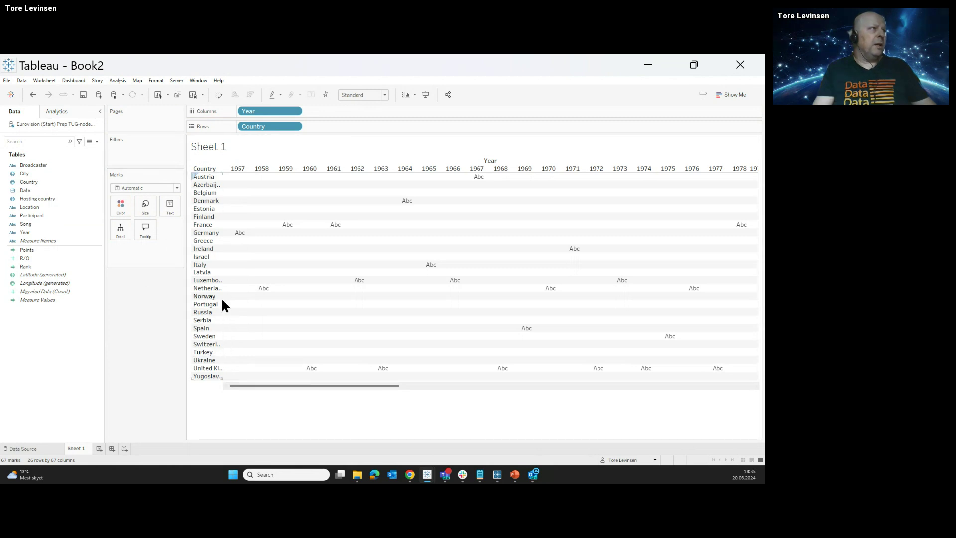
# Step: Return to Tableau Prep to review Join 1's clauses and results and the Country values in Clean 7
pyautogui.click(649, 70)
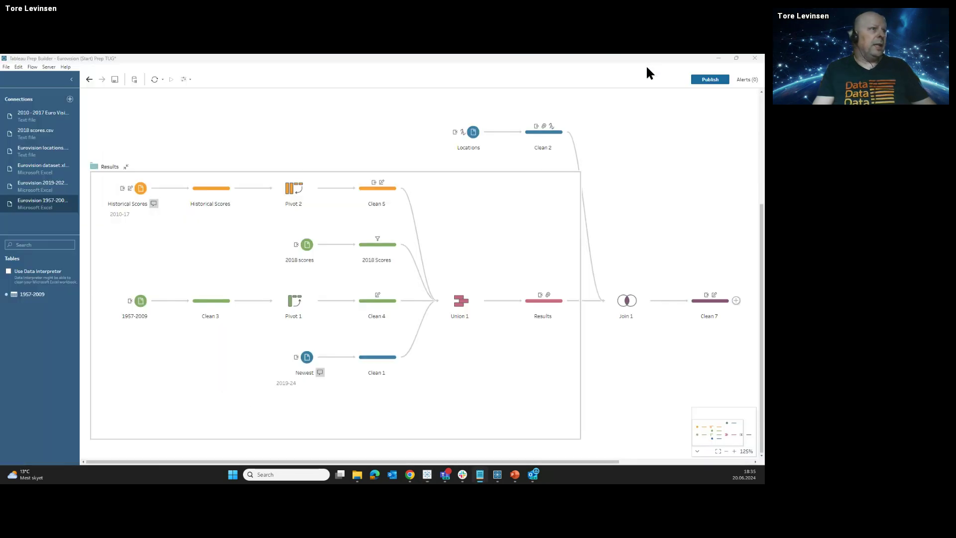
pyautogui.click(623, 300)
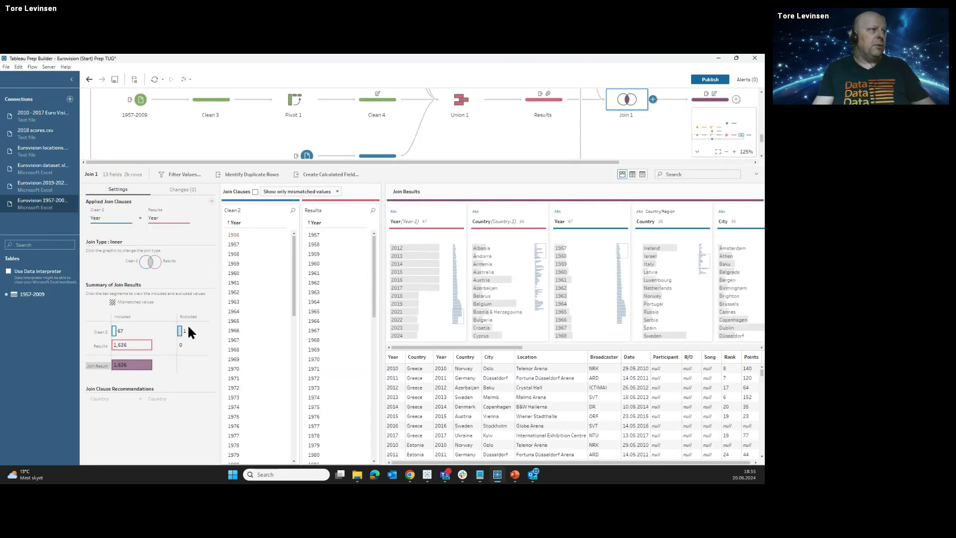
pyautogui.click(709, 99)
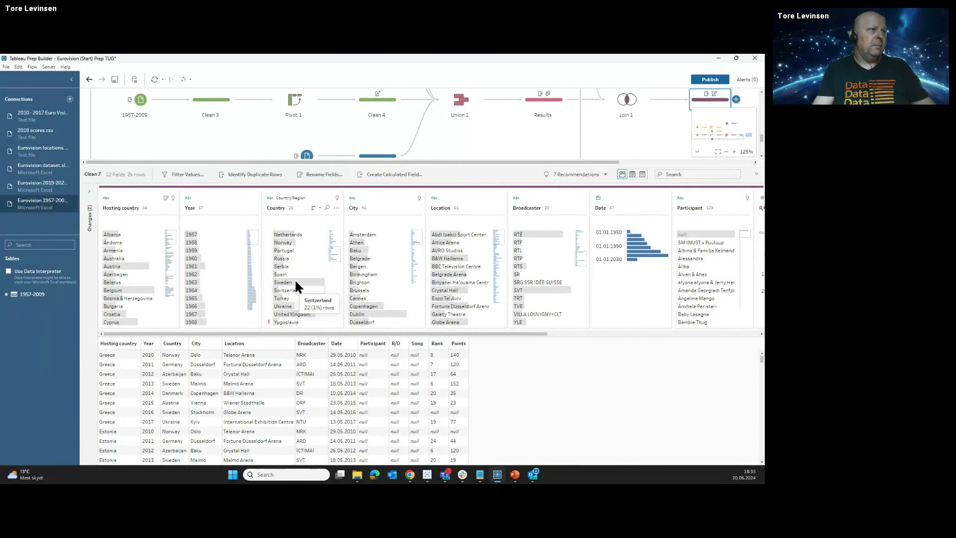
pyautogui.scroll(3, 297, 269)
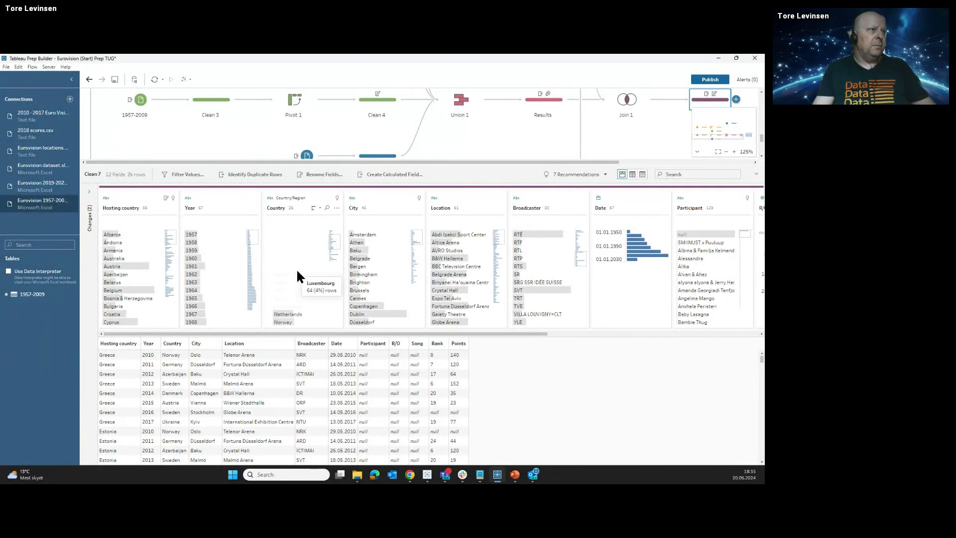
pyautogui.click(719, 58)
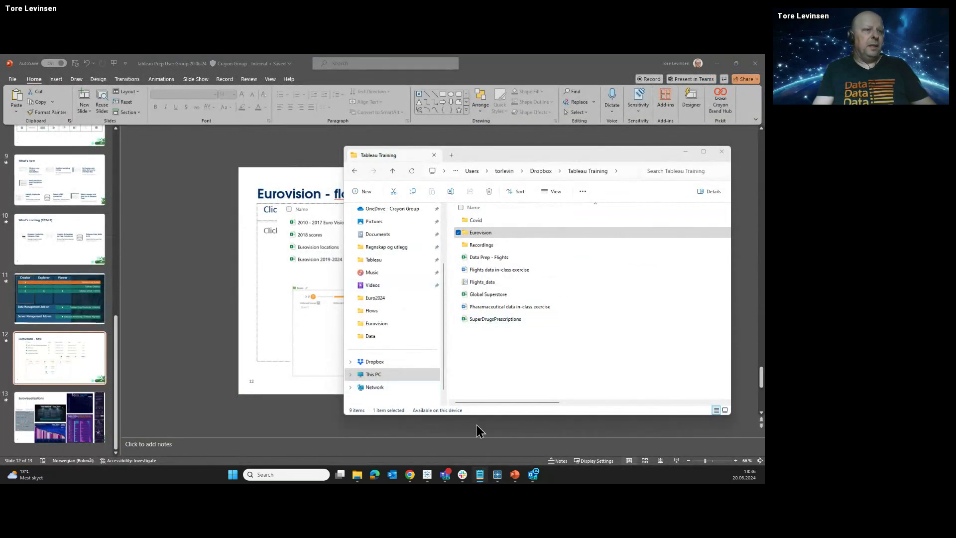
# Step: Switch back to the Book2 workbook in Tableau Desktop and replace Country with Hosting country on rows
pyautogui.moveTo(429, 476)
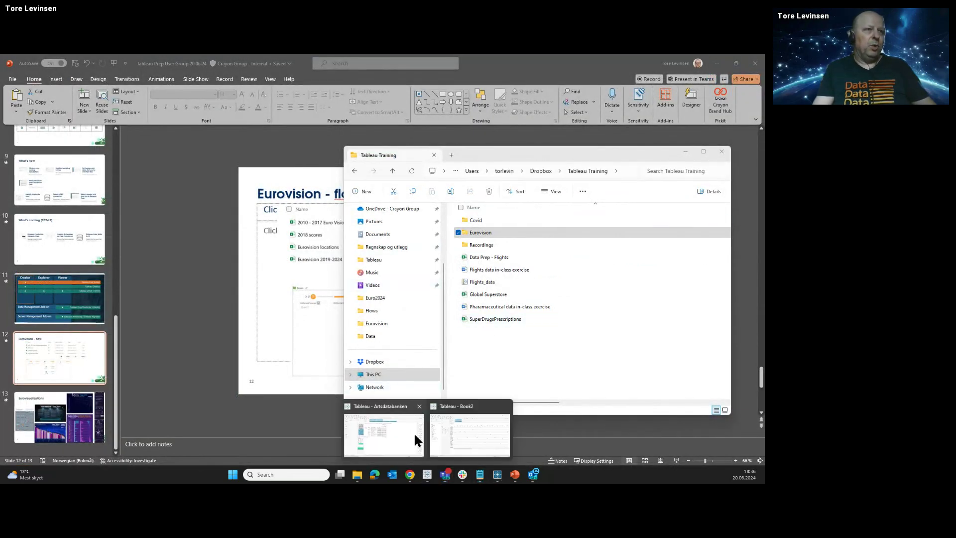
pyautogui.click(443, 431)
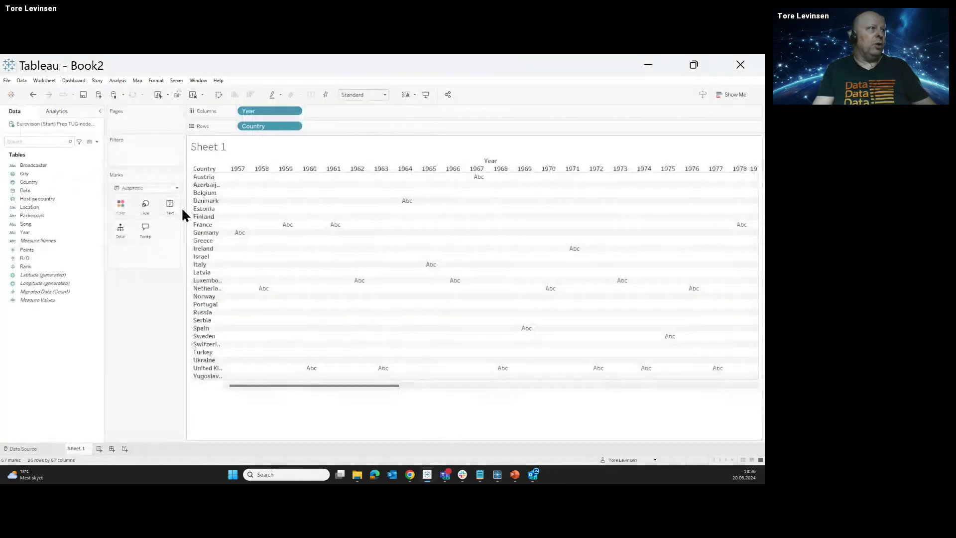
pyautogui.click(65, 208)
pyautogui.click(44, 199)
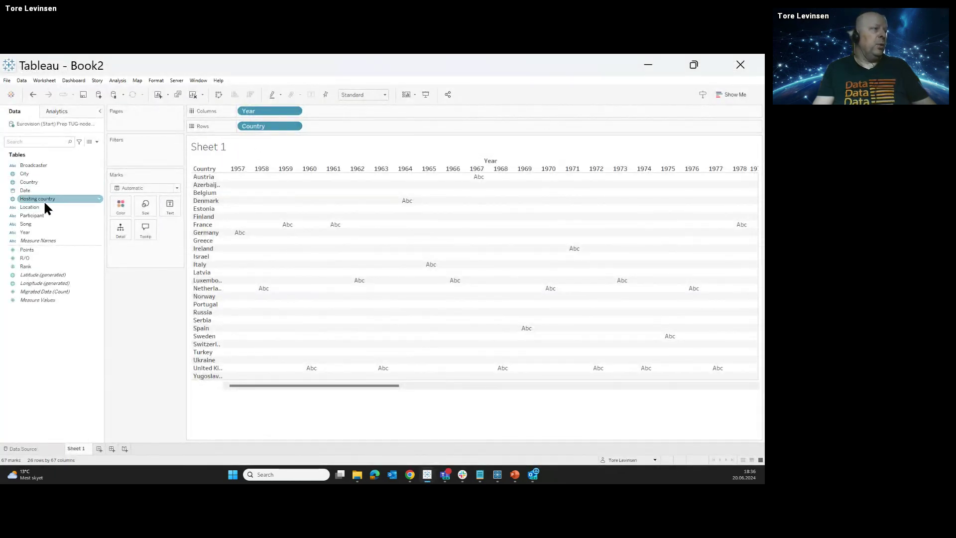
pyautogui.moveTo(39, 195); pyautogui.dragTo(262, 128)
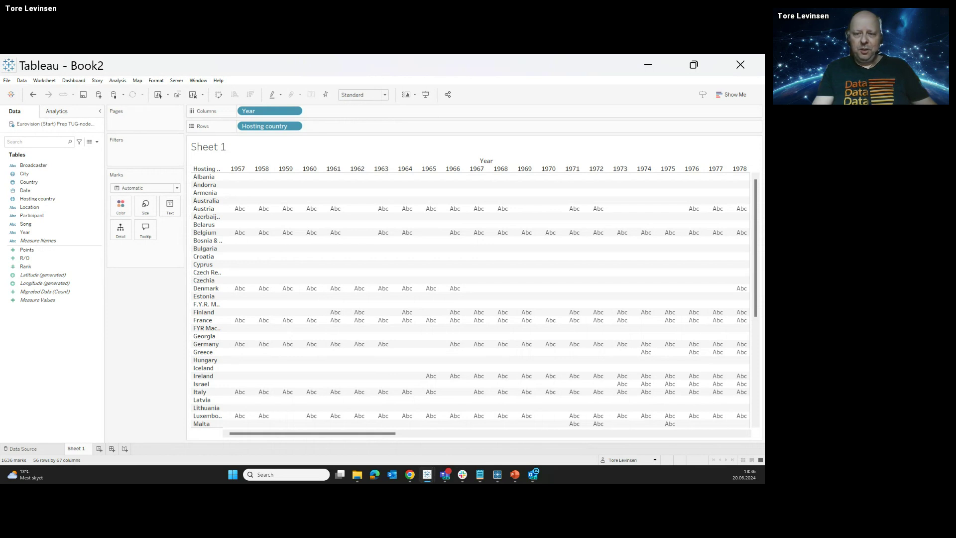
# Step: Show Rank as the values in the table and look through more countries and years
pyautogui.click(52, 275)
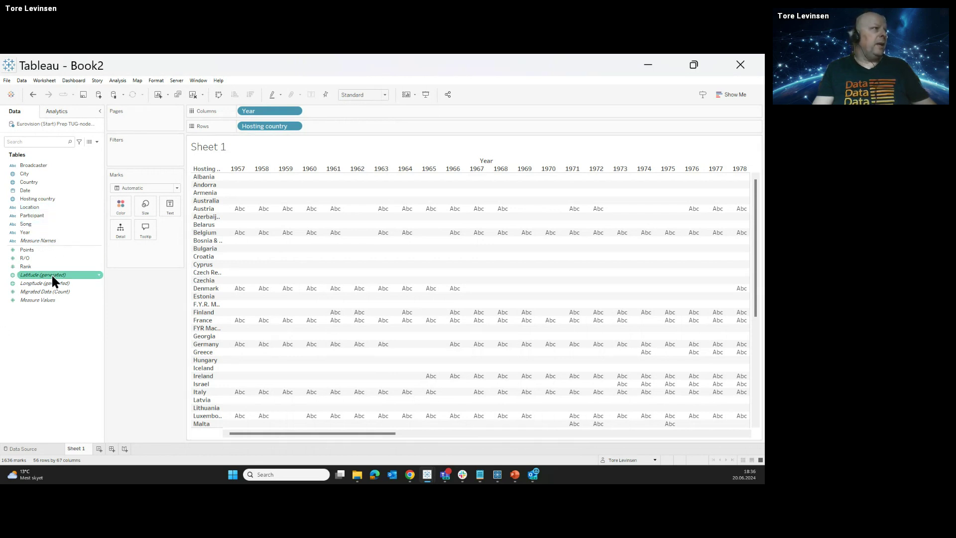
pyautogui.moveTo(39, 270); pyautogui.dragTo(318, 248)
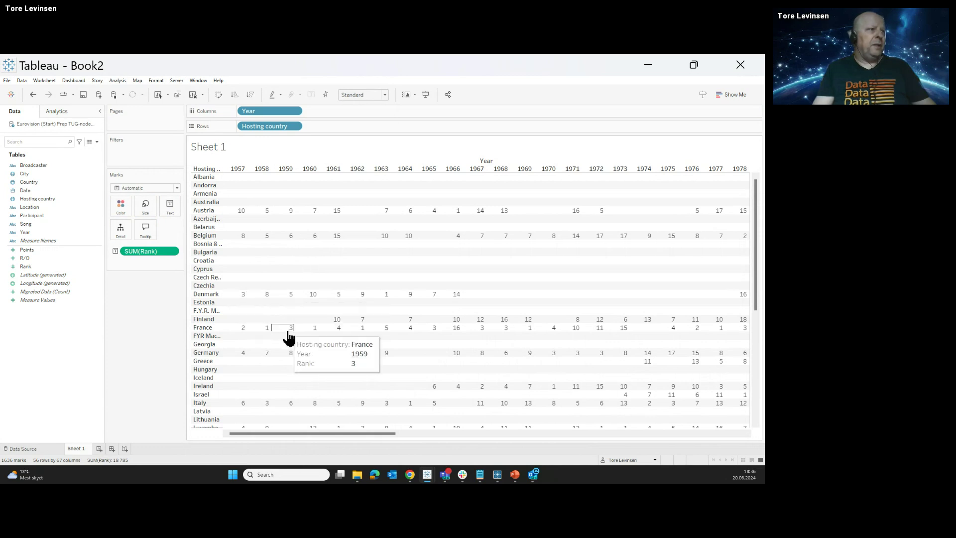
pyautogui.scroll(-5, 278, 354)
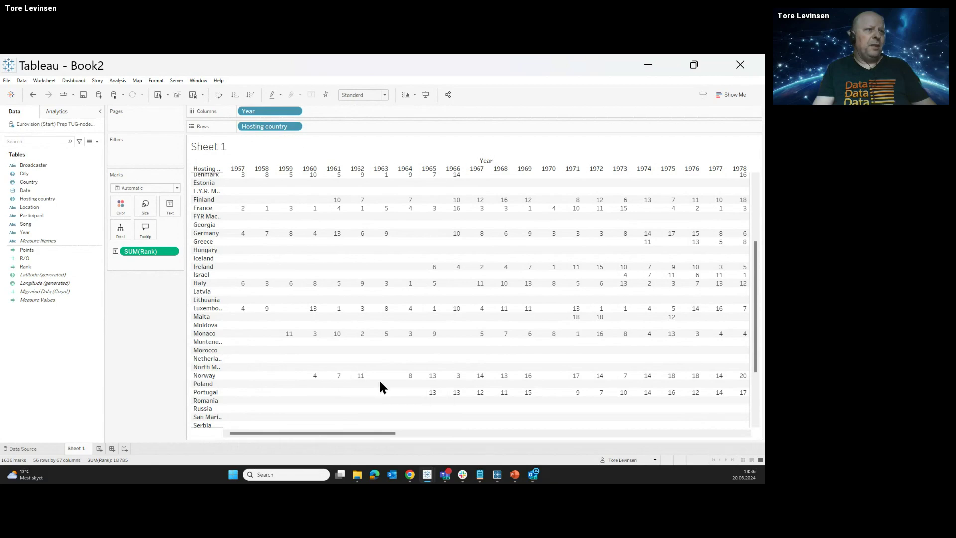
pyautogui.moveTo(387, 434); pyautogui.dragTo(554, 444)
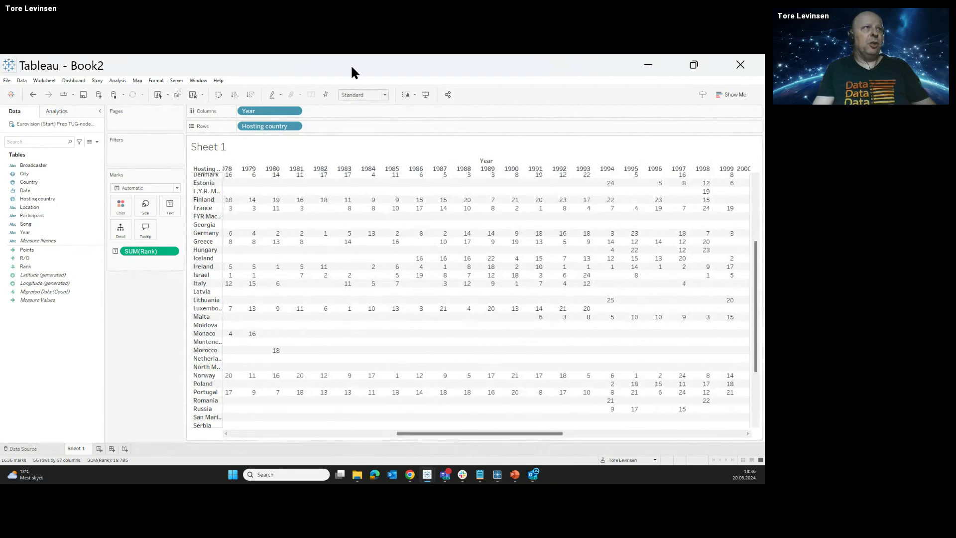
# Step: Fit the sheet to Entire View and color the marks by the sum of Rank
pyautogui.click(385, 95)
pyautogui.click(370, 124)
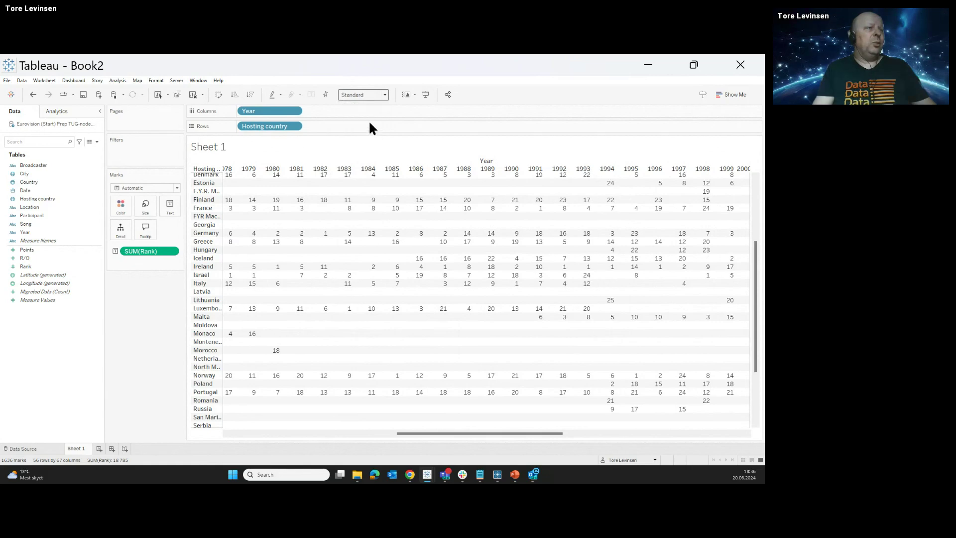
pyautogui.moveTo(159, 251); pyautogui.dragTo(120, 219)
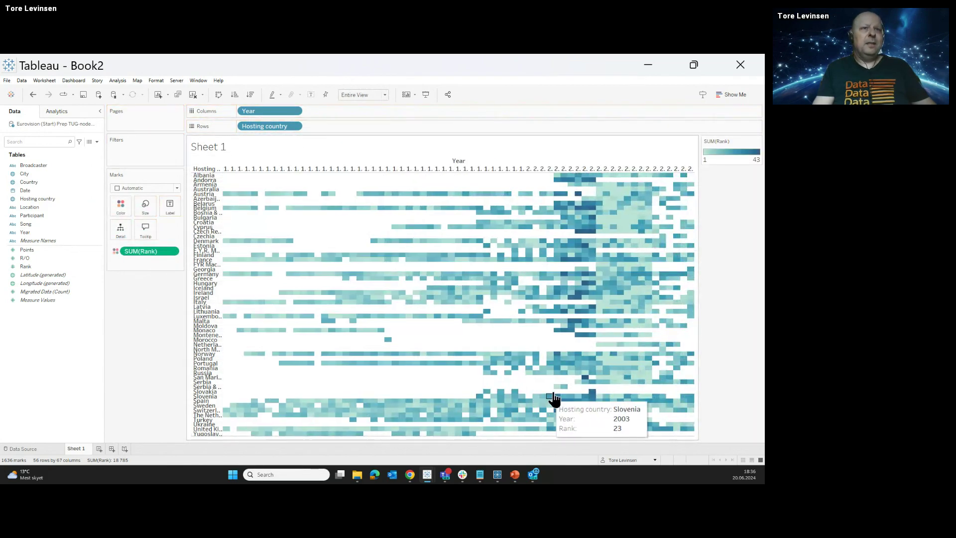
pyautogui.moveTo(585, 381)
# Step: Create a calculated field and name it "Last?"
pyautogui.click(90, 257)
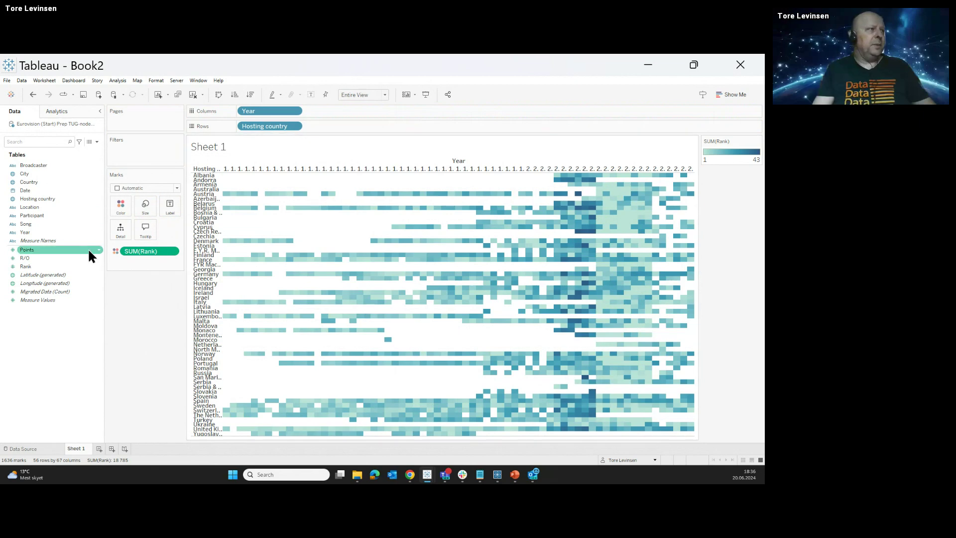
pyautogui.click(96, 142)
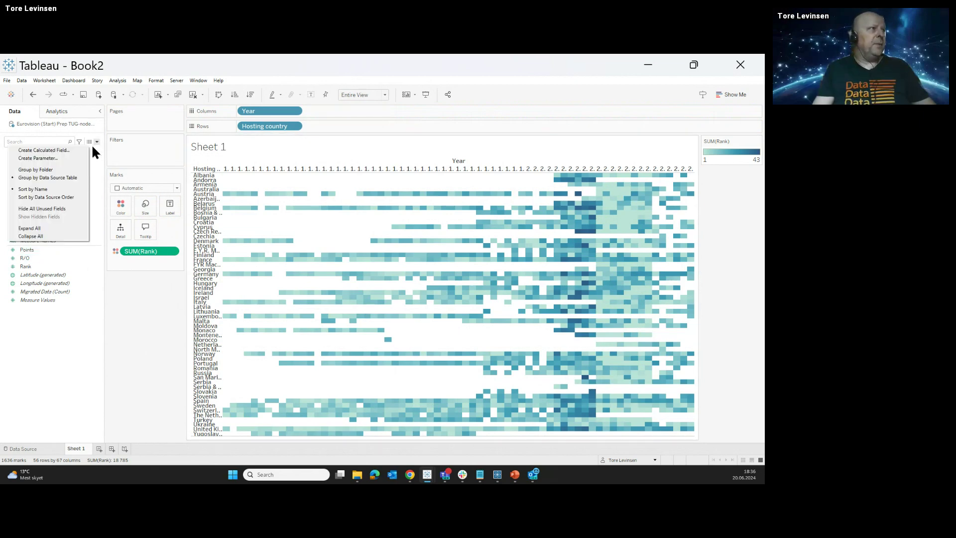
pyautogui.click(45, 150)
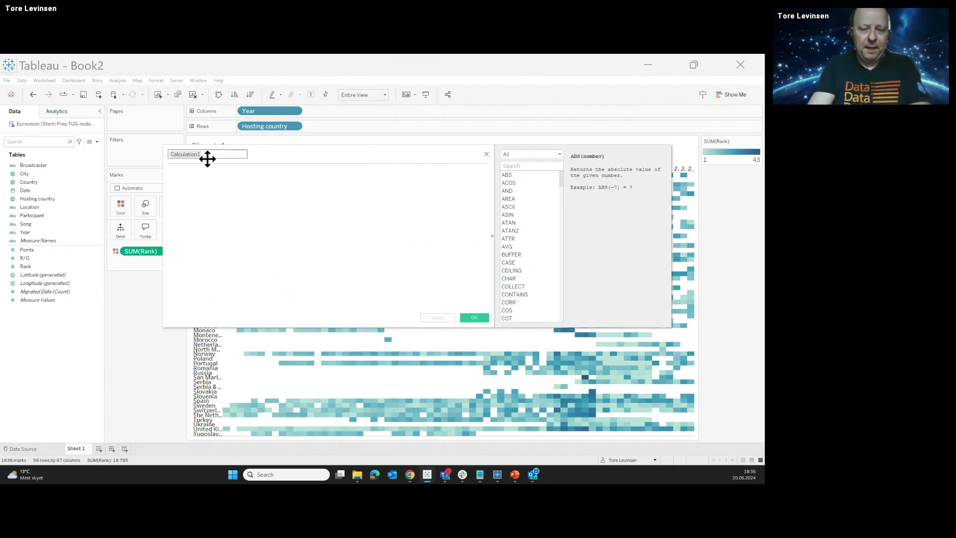
pyautogui.write('Fin')
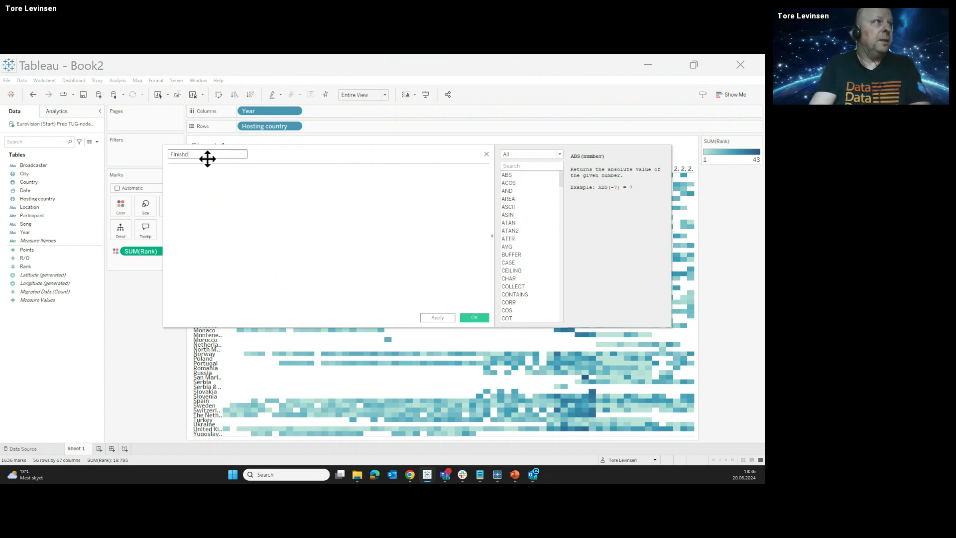
pyautogui.write('ishs')
pyautogui.press('BackSpace')
pyautogui.press('BackSpace')
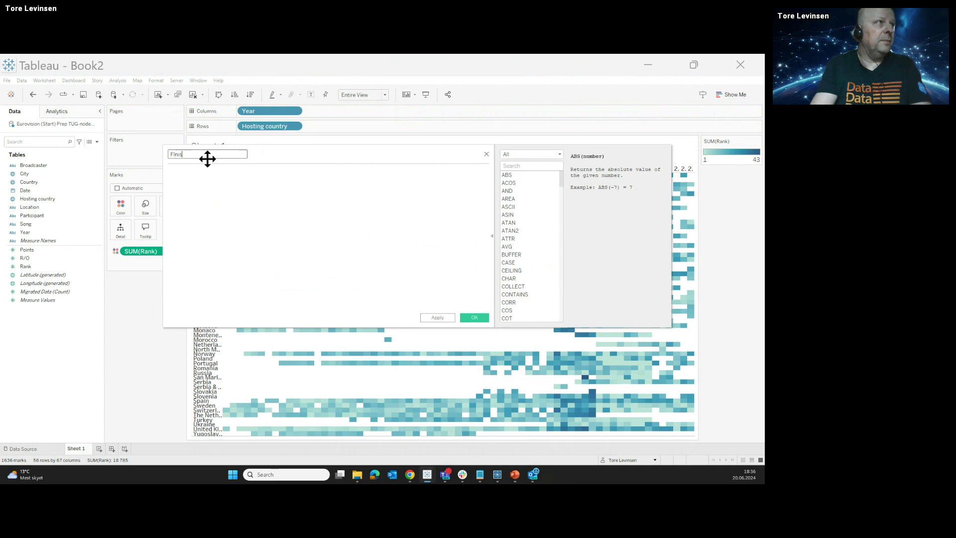
pyautogui.write('ed')
pyautogui.hotkey('ctrl', 'a')
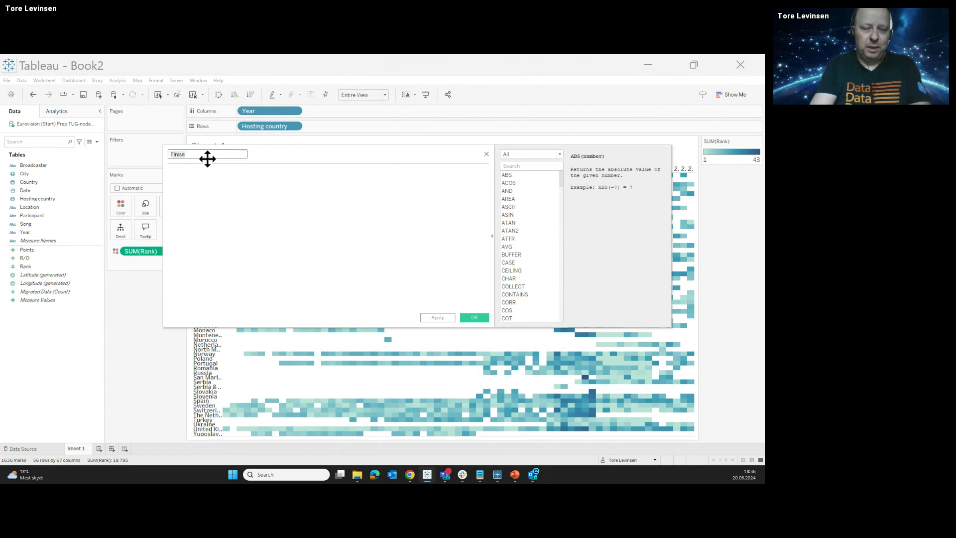
pyautogui.write('L')
pyautogui.press('Tab')
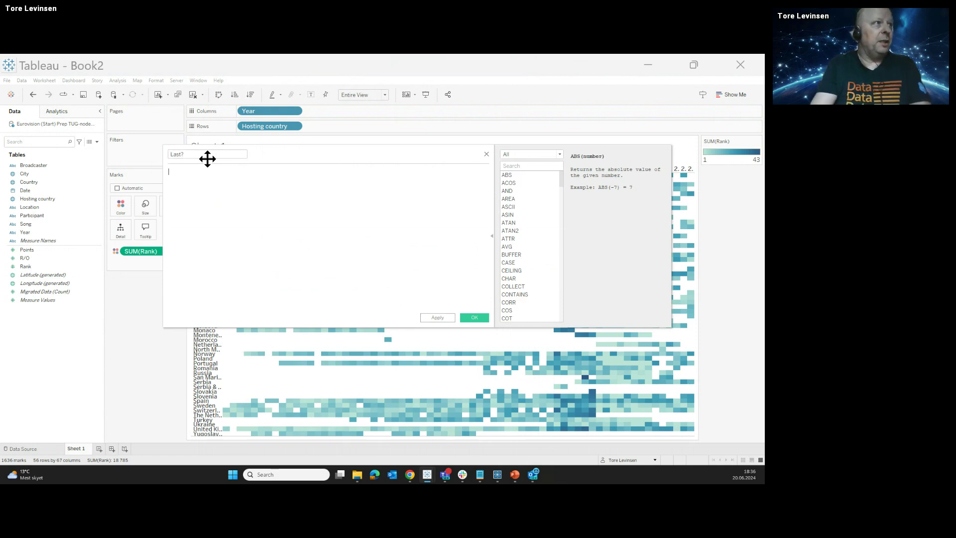
# Step: Define the "Last?" calculation as [Rank] = { FIXED [Year]: MAX([Rank])} and save the field
pyautogui.write('[Place] = { FIXED [Year]: MAX([Place])}')
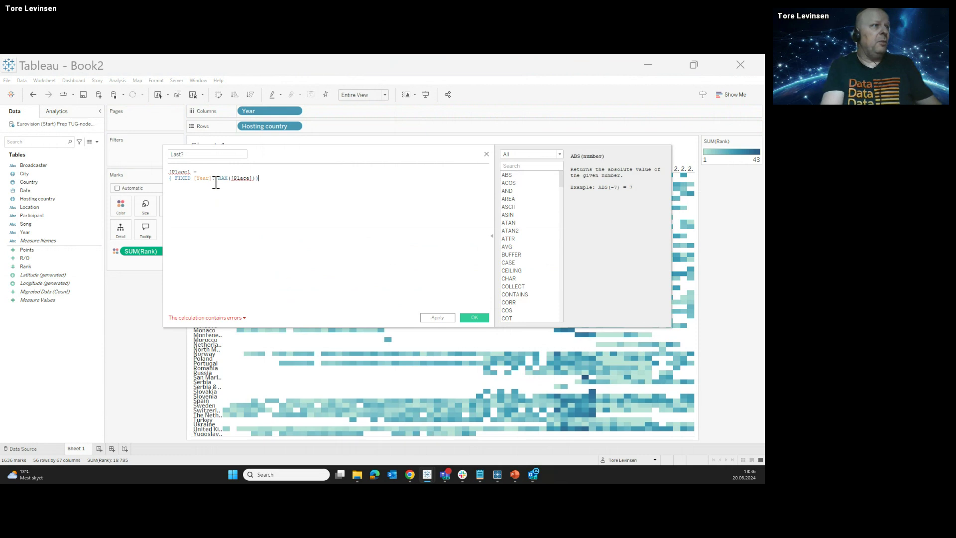
pyautogui.scroll(3, 213, 181)
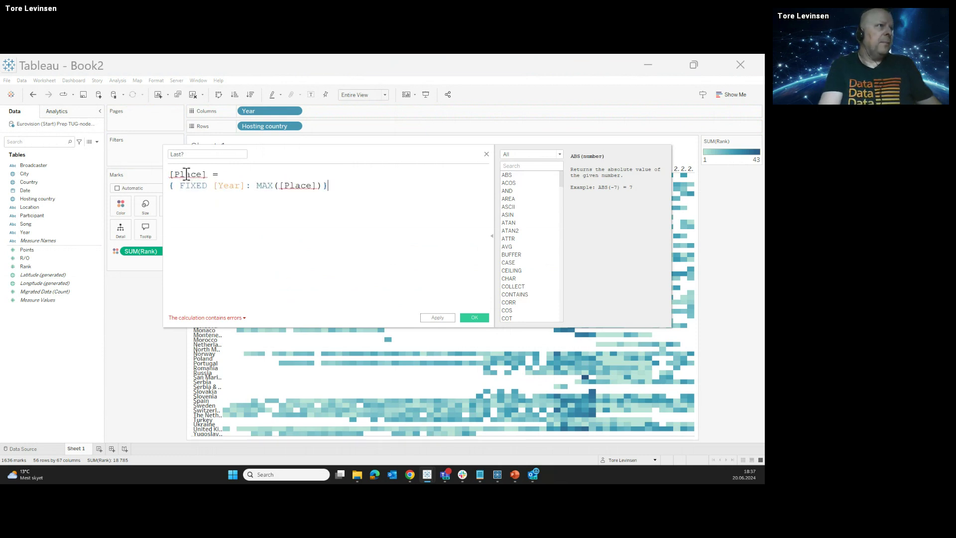
pyautogui.write('Rank')
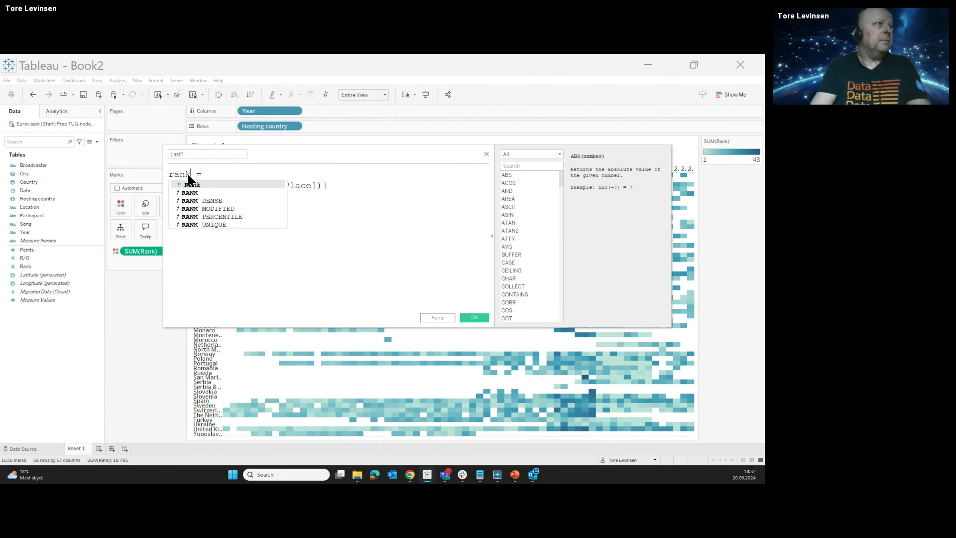
pyautogui.press('Return')
pyautogui.doubleClick(291, 185)
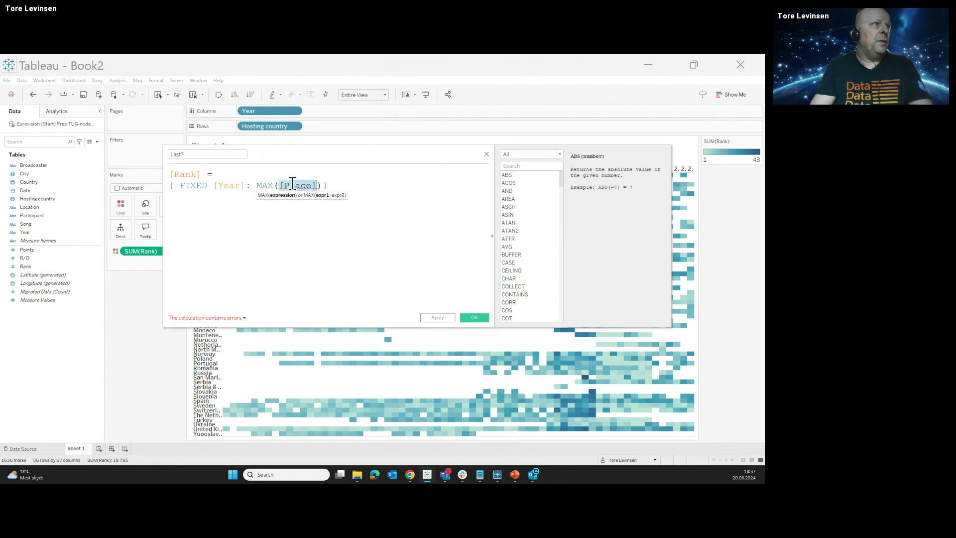
pyautogui.write('Rank')
pyautogui.press('Return')
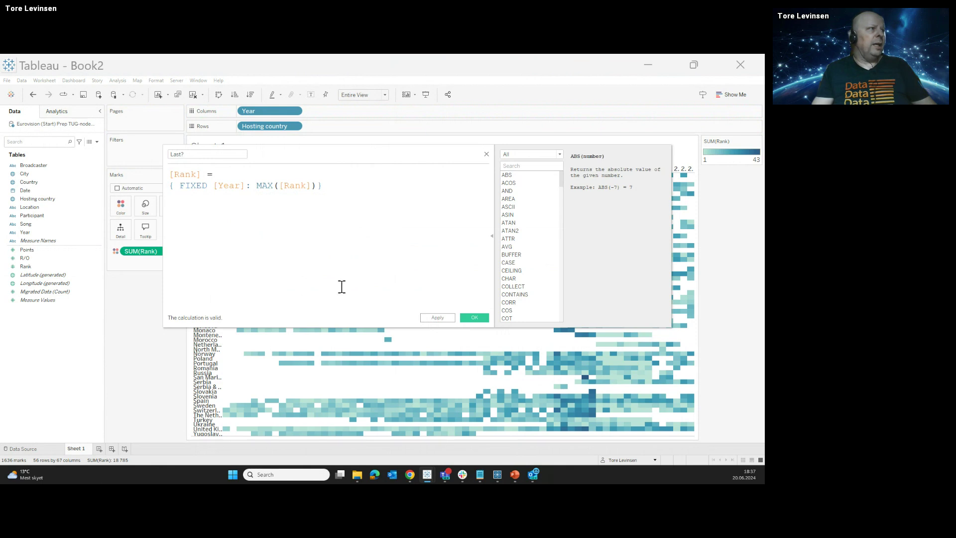
pyautogui.click(475, 318)
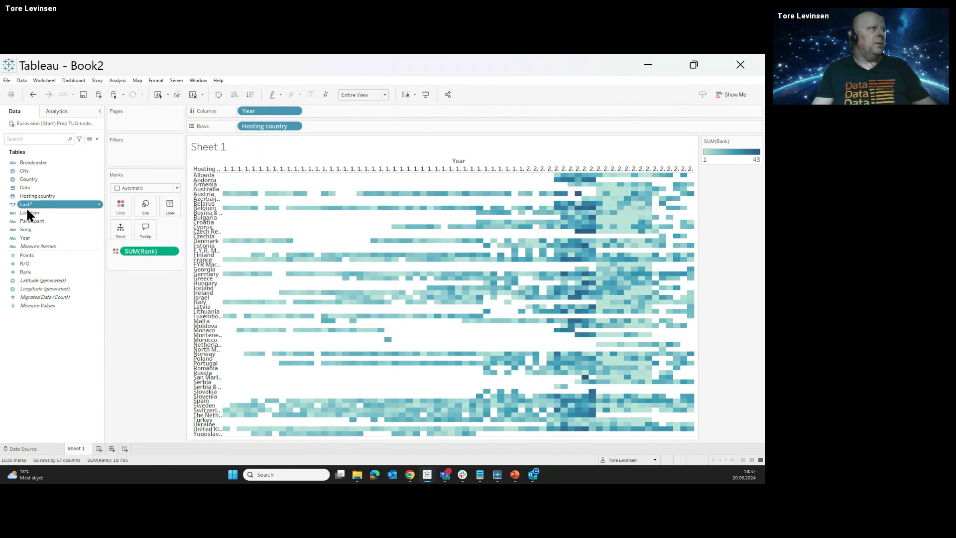
# Step: Size the marks by "Last?", keeping only the True ones and enlarging them
pyautogui.moveTo(28, 206); pyautogui.dragTo(145, 214)
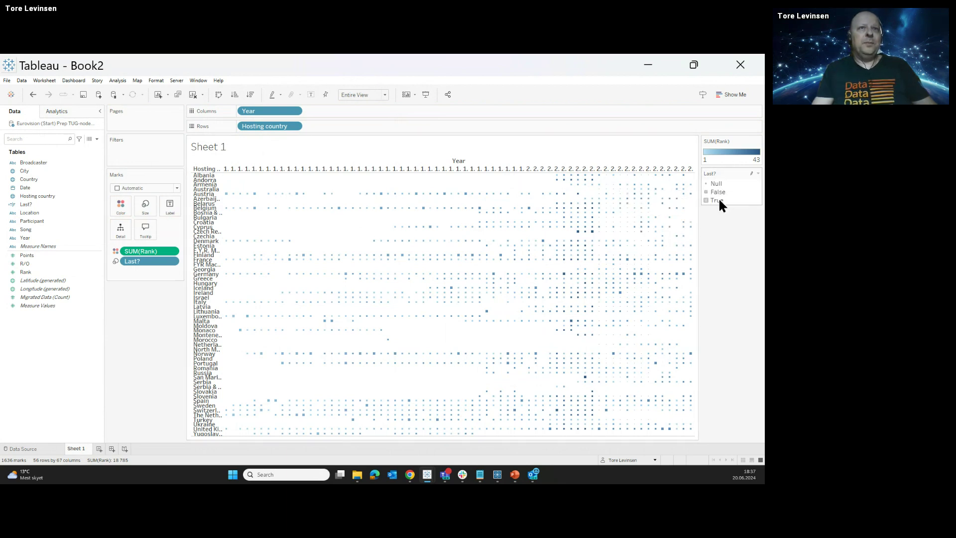
pyautogui.moveTo(719, 200)
pyautogui.click(656, 209)
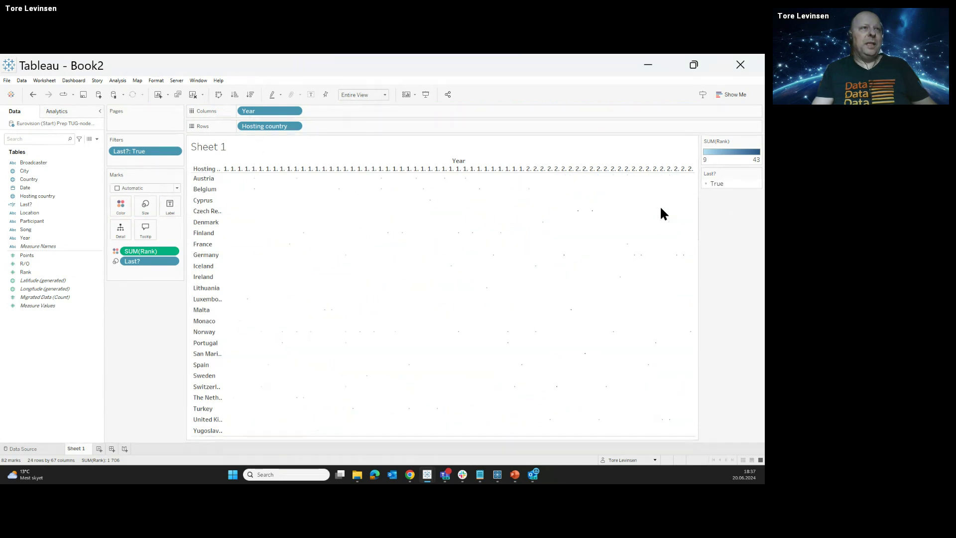
pyautogui.click(148, 206)
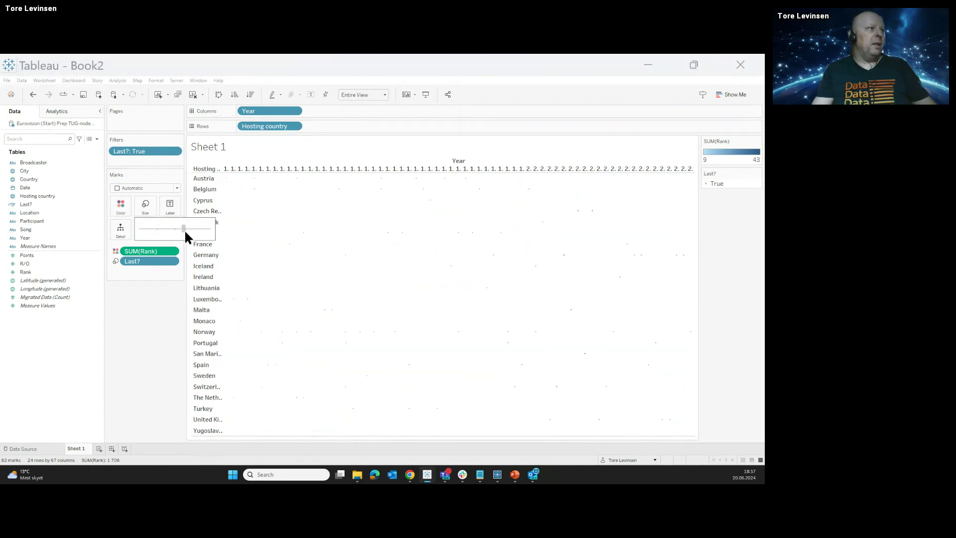
pyautogui.moveTo(184, 229); pyautogui.dragTo(200, 229)
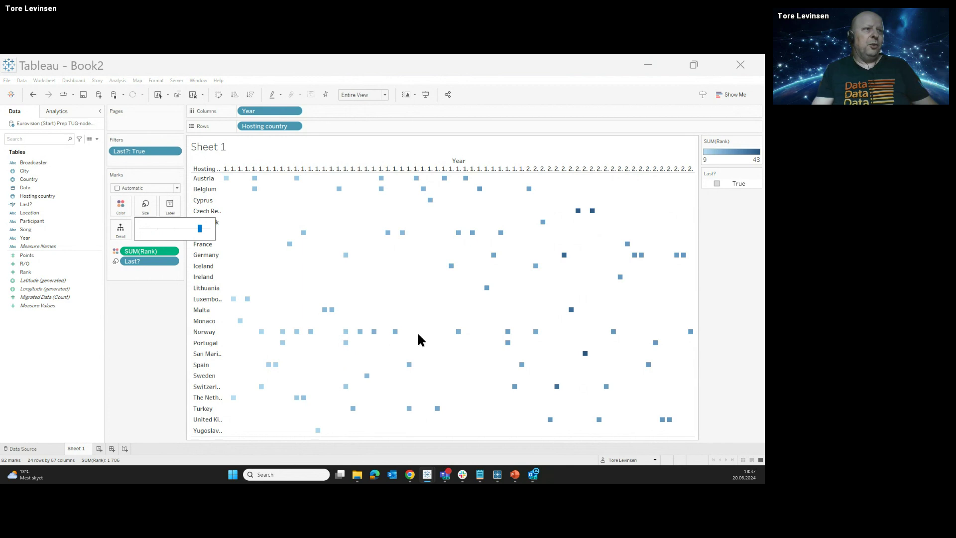
# Step: Highlight the Norway row and the Germany row to examine their last-place years
pyautogui.click(202, 333)
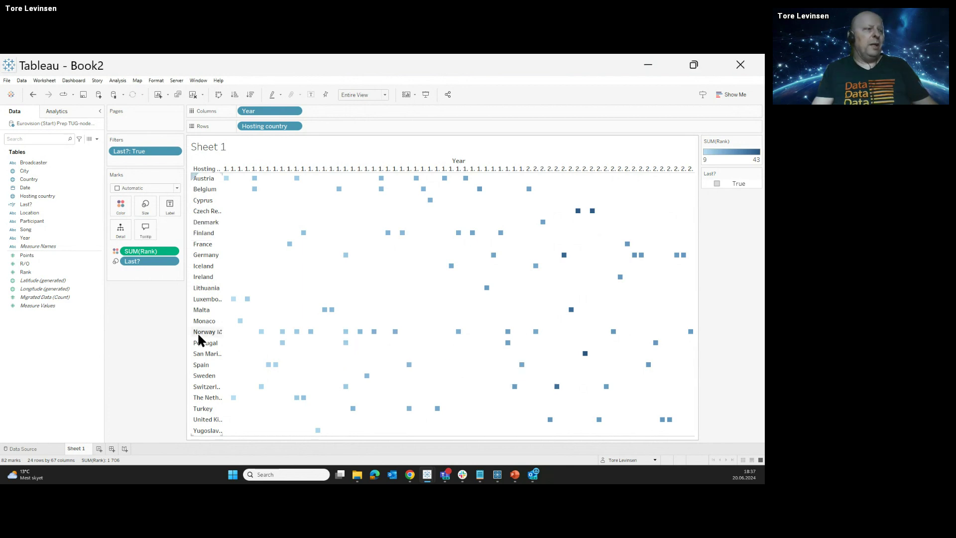
pyautogui.click(202, 334)
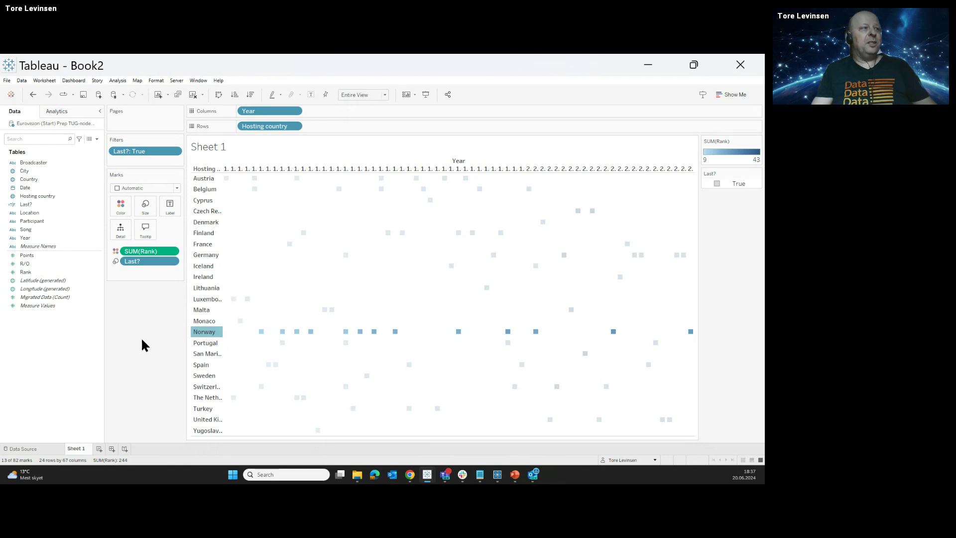
pyautogui.click(211, 256)
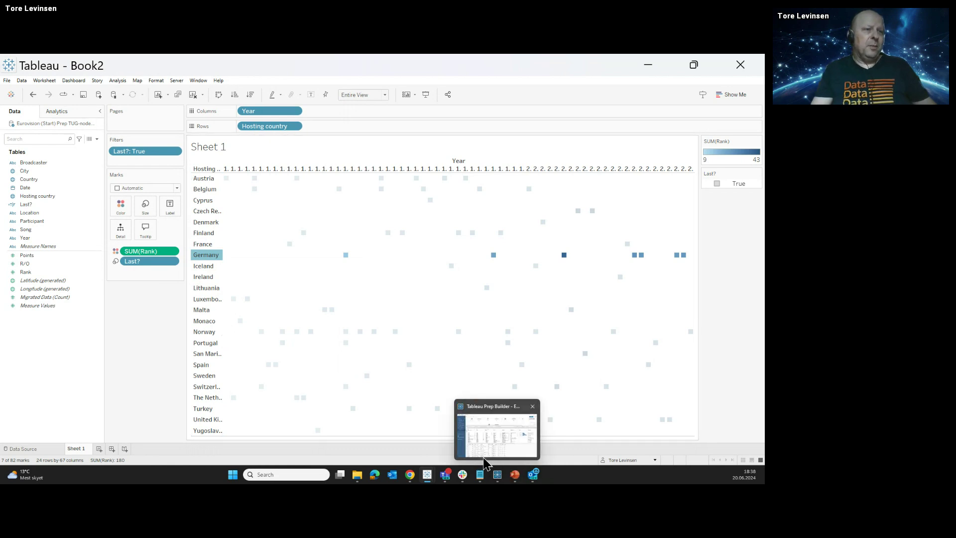
# Step: Switch to PowerPoint, present the "Eurovisualizations" slide, and open its linked "Who loves Norway the most?" visualization in the browser
pyautogui.click(515, 475)
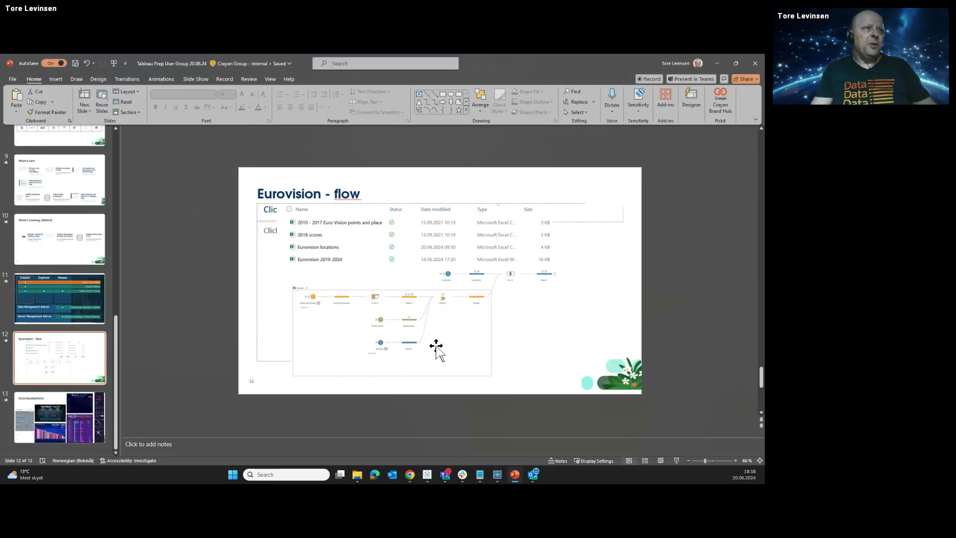
pyautogui.click(69, 409)
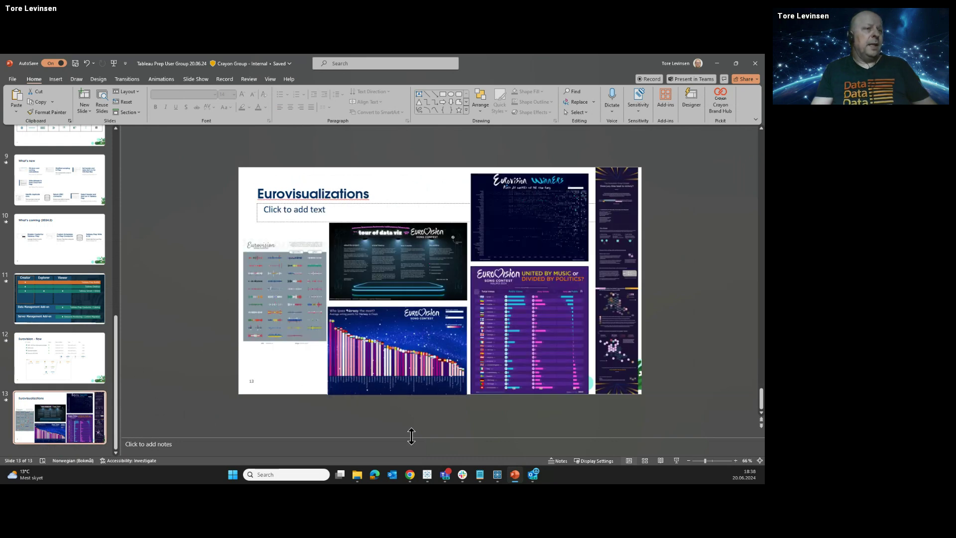
pyautogui.click(676, 461)
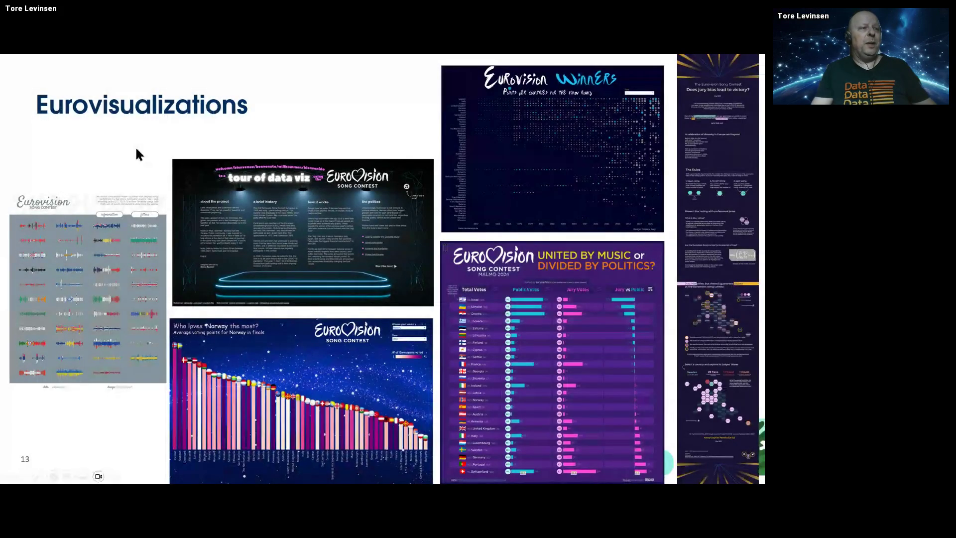
pyautogui.click(294, 380)
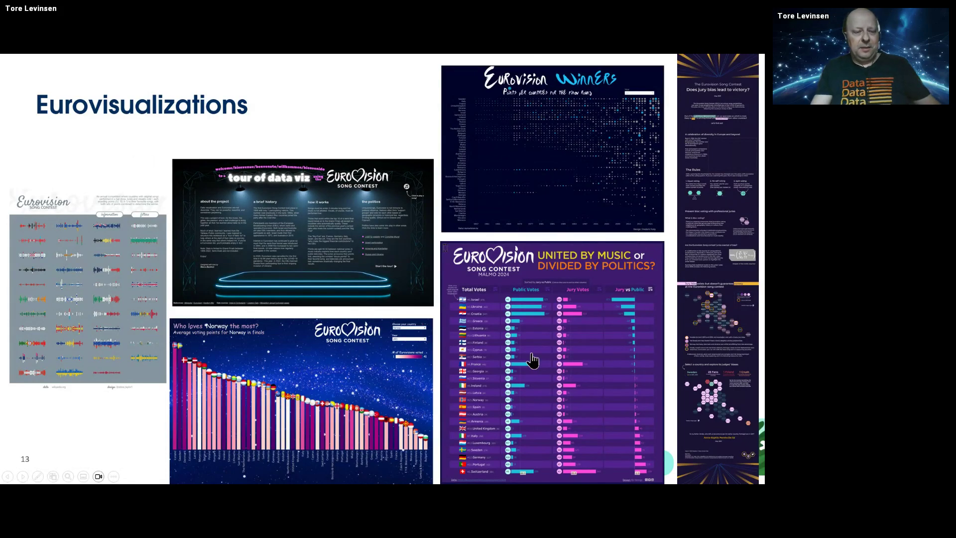
pyautogui.press('Escape')
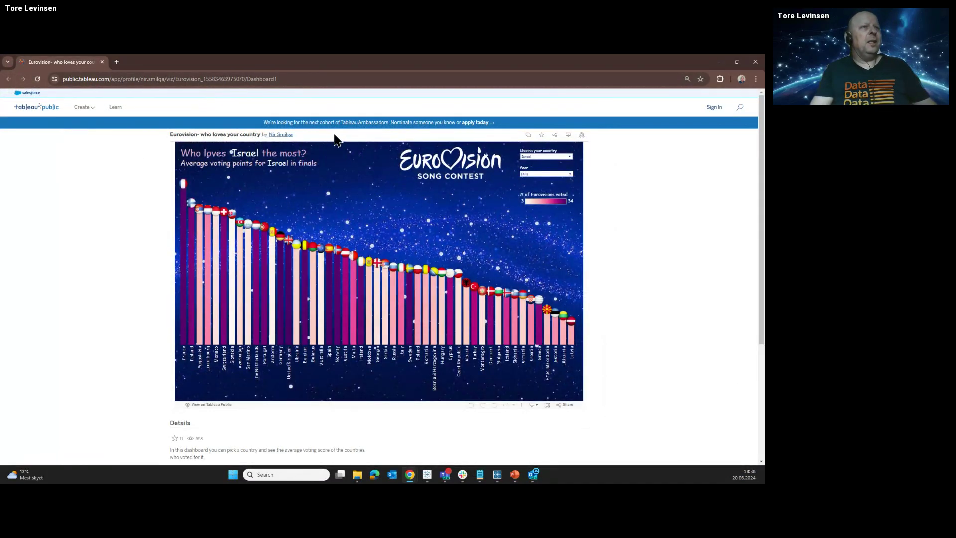
# Step: Choose Norway as the country in the dashboard and inspect the voting details of Sweden's bar
pyautogui.click(558, 156)
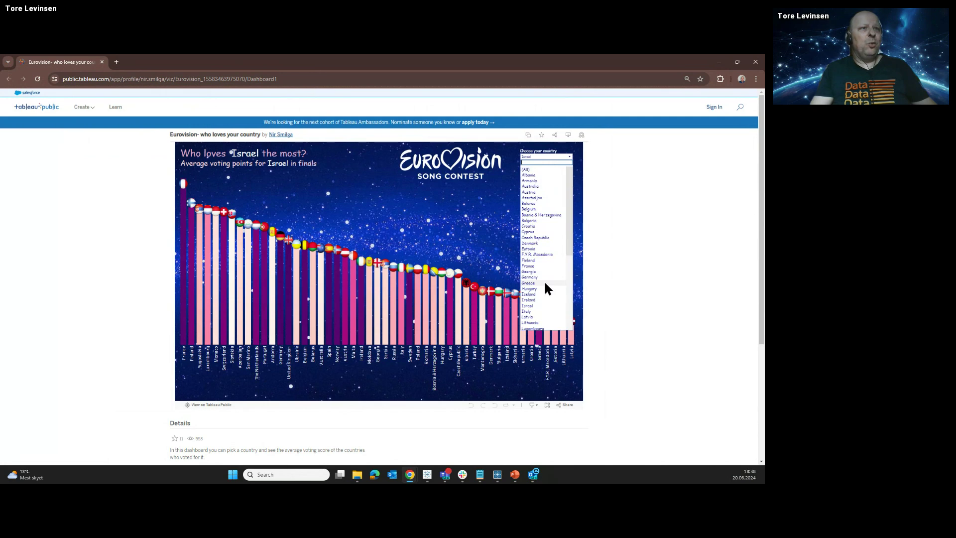
pyautogui.scroll(-5, 544, 280)
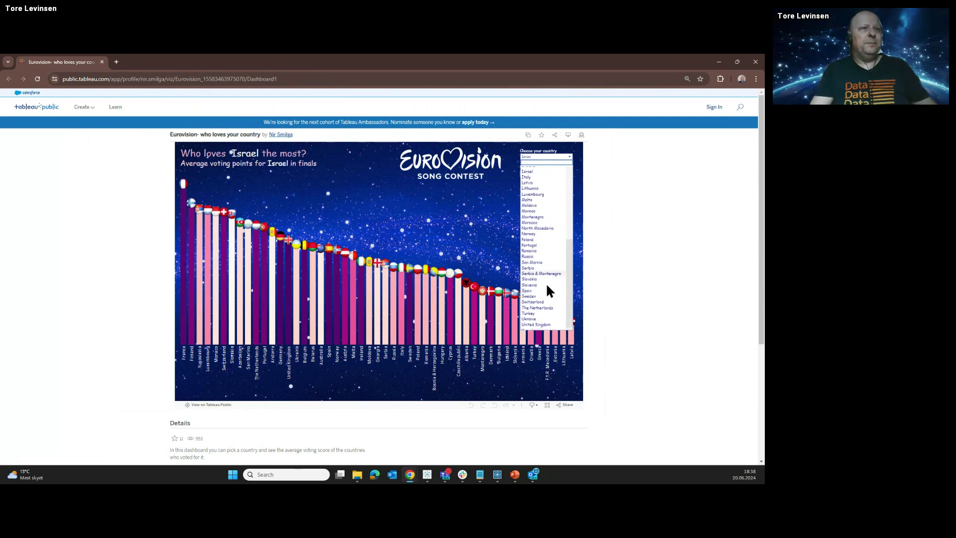
pyautogui.click(540, 230)
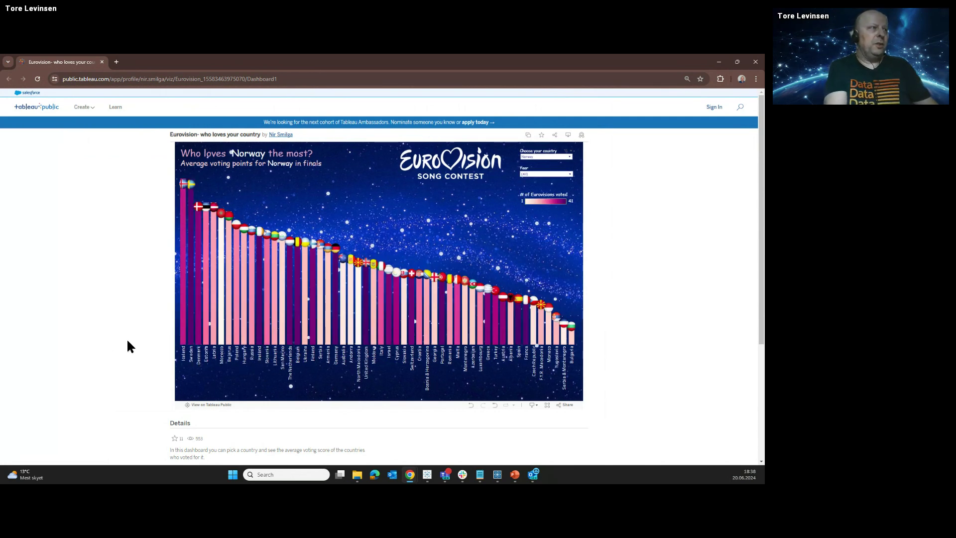
pyautogui.hotkey('ctrl', '+')
pyautogui.hotkey('ctrl', '+')
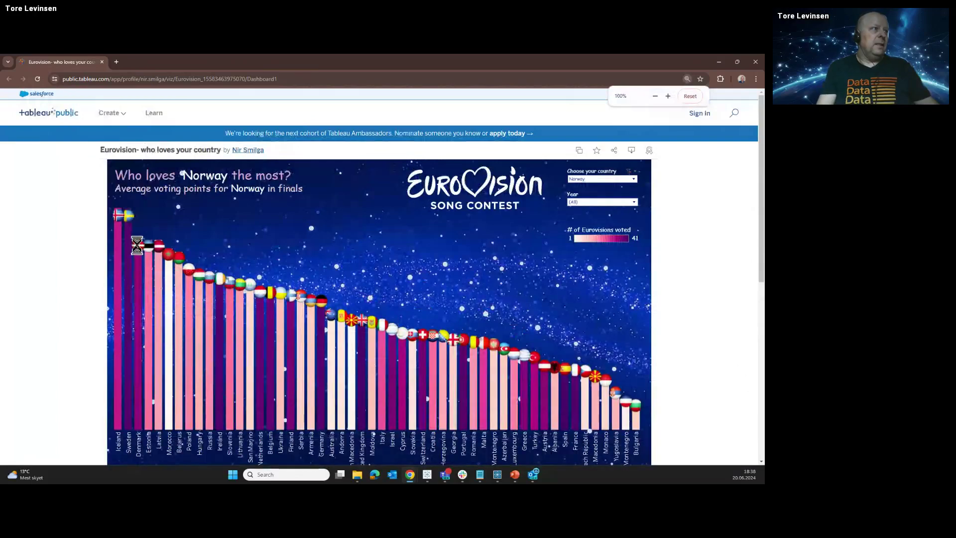
pyautogui.moveTo(128, 239)
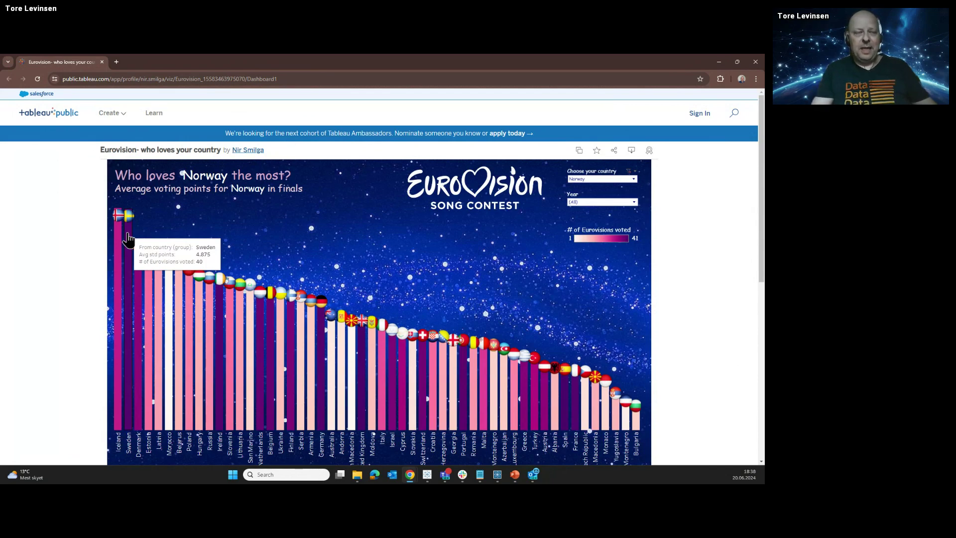
# Step: Choose Sweden as the country in the dashboard and inspect the voting details of Norway's bar
pyautogui.click(599, 179)
pyautogui.scroll(-3, 607, 356)
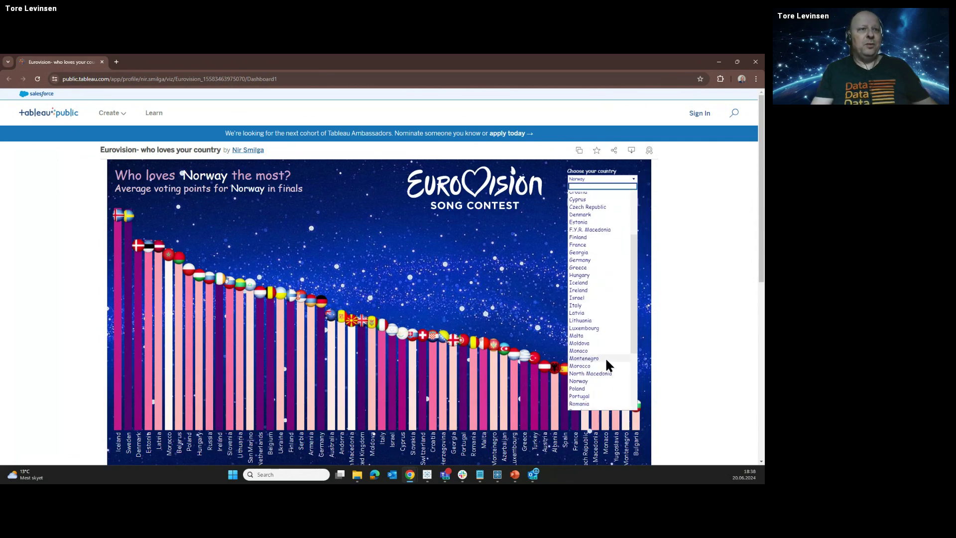
pyautogui.scroll(-3, 599, 391)
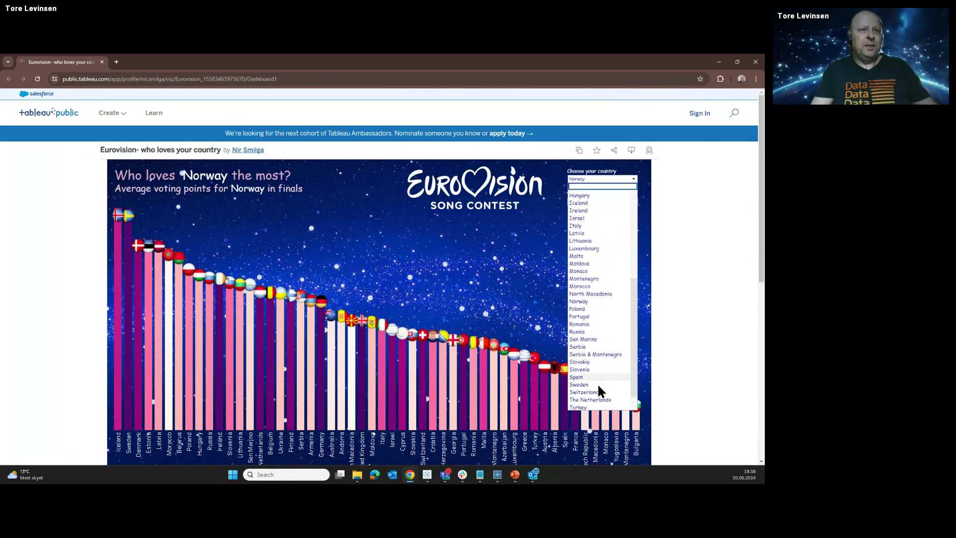
pyautogui.click(590, 385)
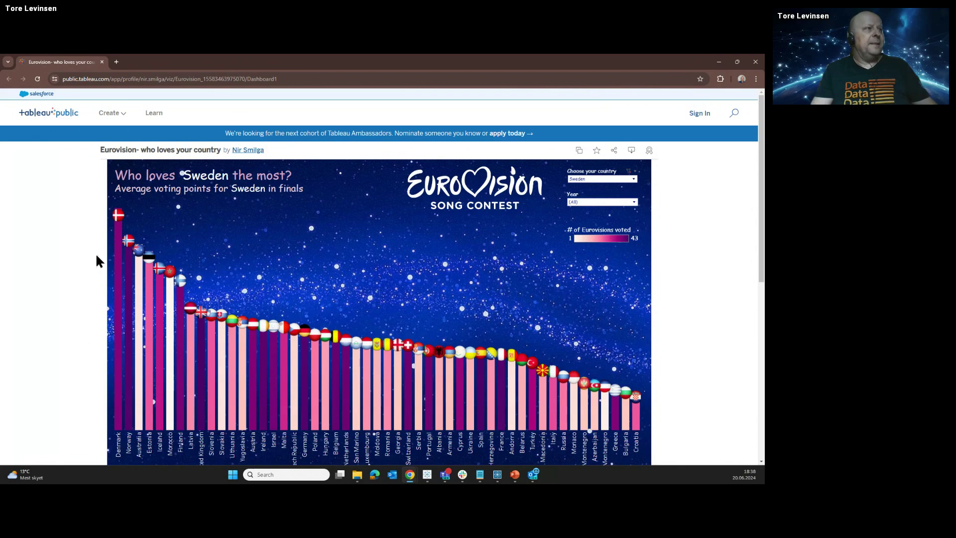
pyautogui.moveTo(116, 274)
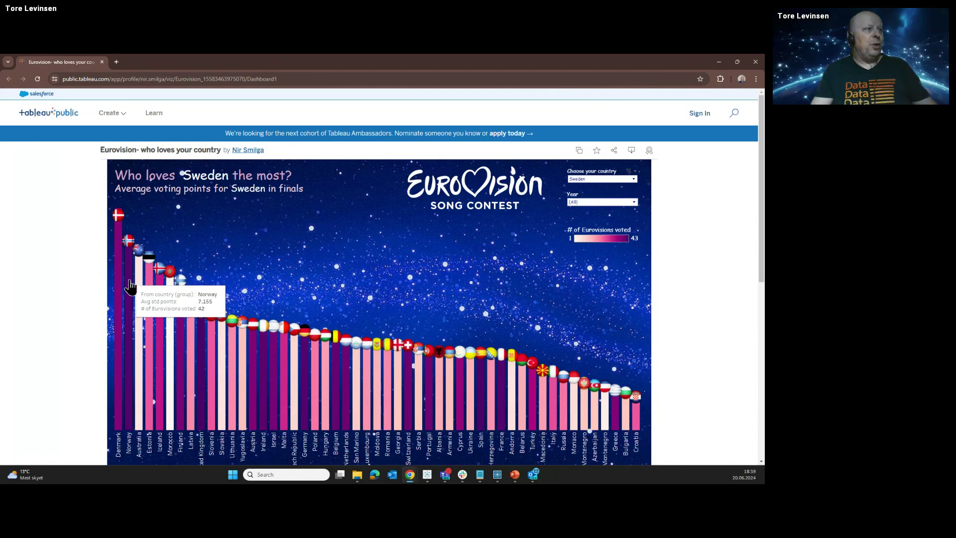